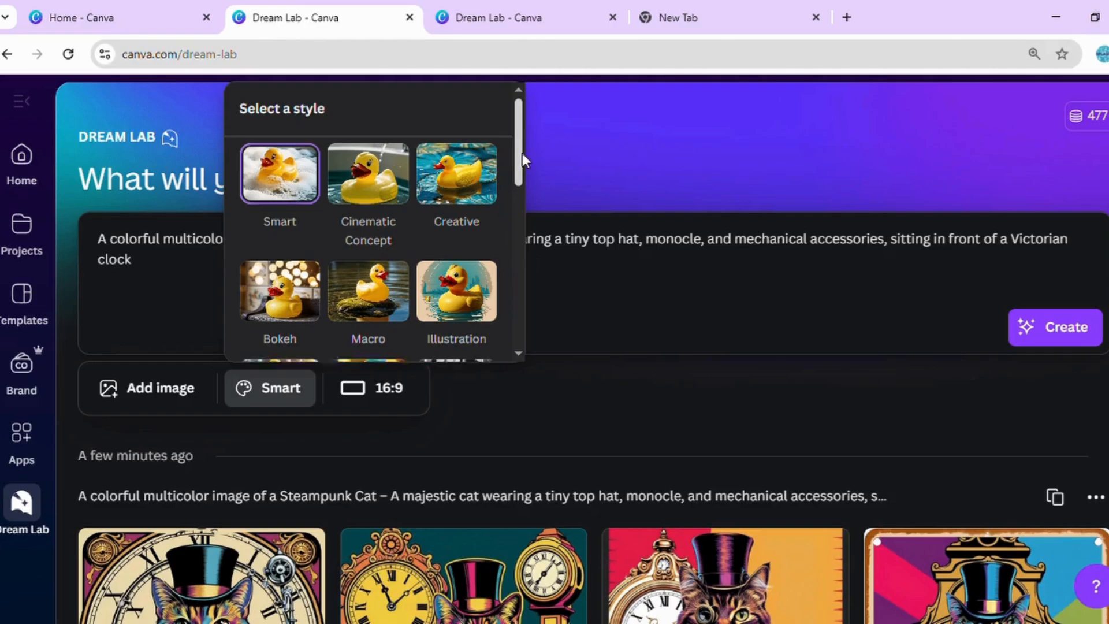
Step: Generate the steampunk cat prompt in the Pop Art style with a 3:4 aspect ratio
drag(521, 154, 530, 324)
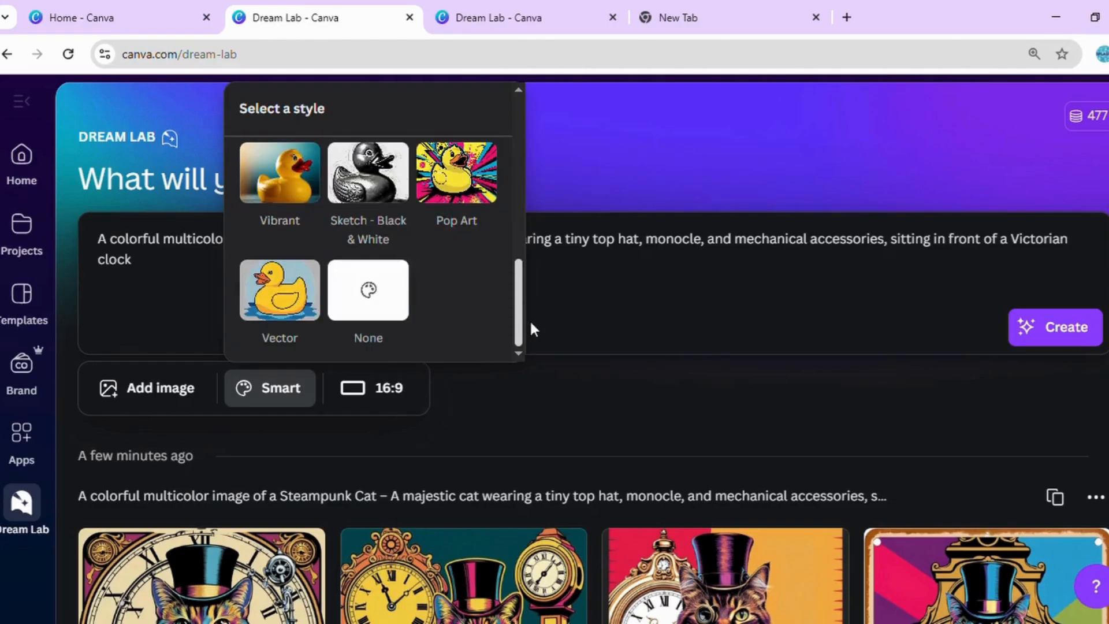
click(456, 191)
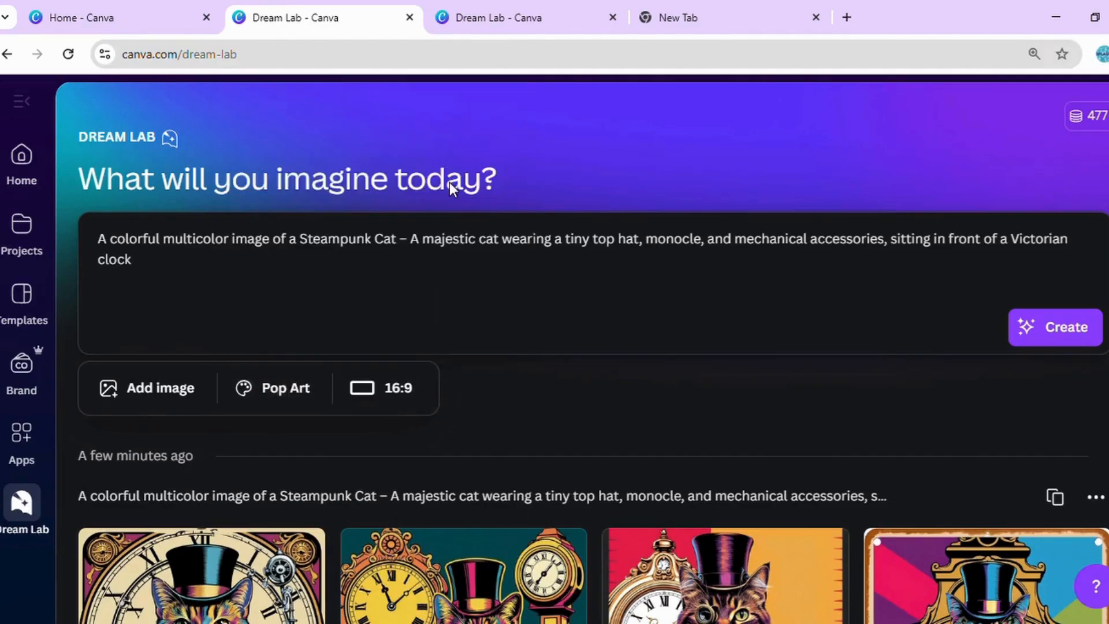
click(386, 388)
click(490, 288)
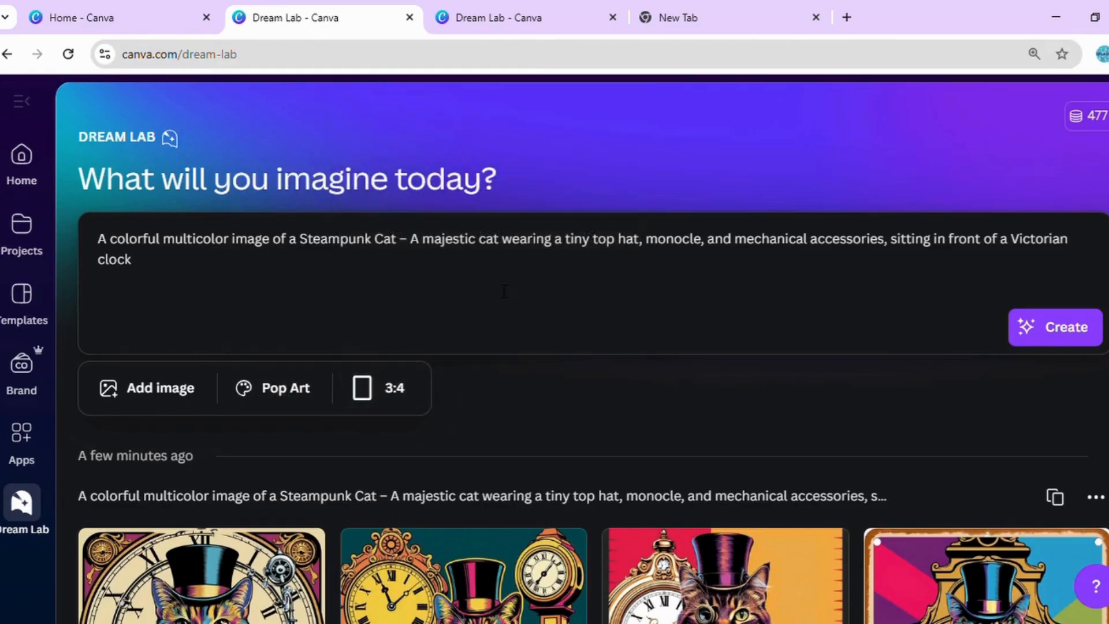
click(1040, 334)
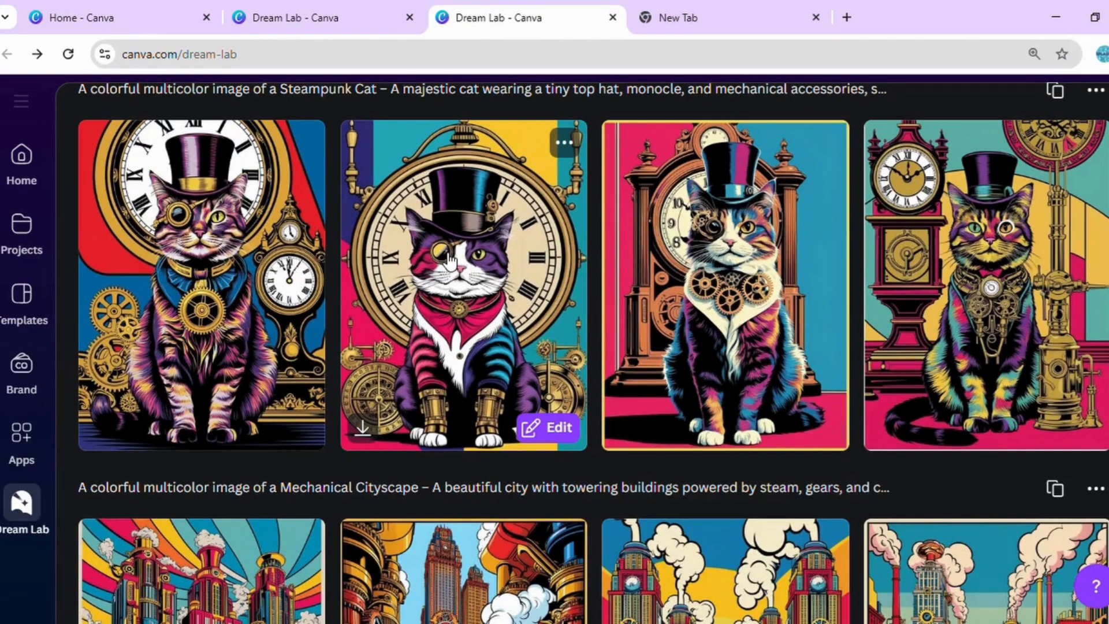
Step: Open the generated purple-and-white cat in front of the large round clock at full size in a separate browser tab
click(450, 260)
click(443, 251)
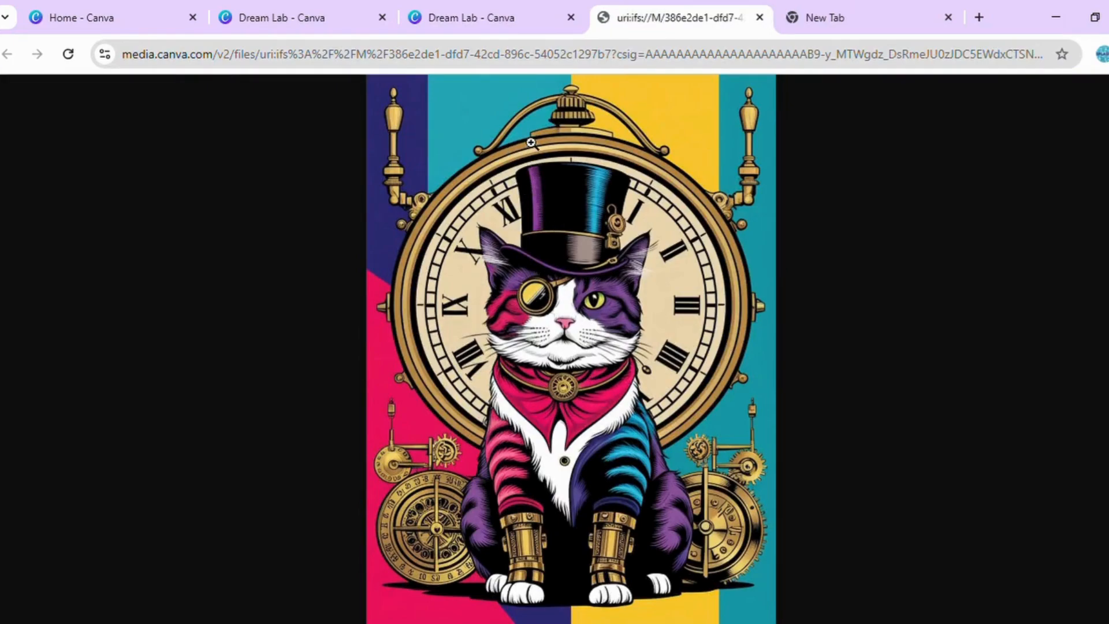
Step: Search Google for "amazon cover calculator" in the empty browser tab and open the KDP Cover Calculator
click(843, 16)
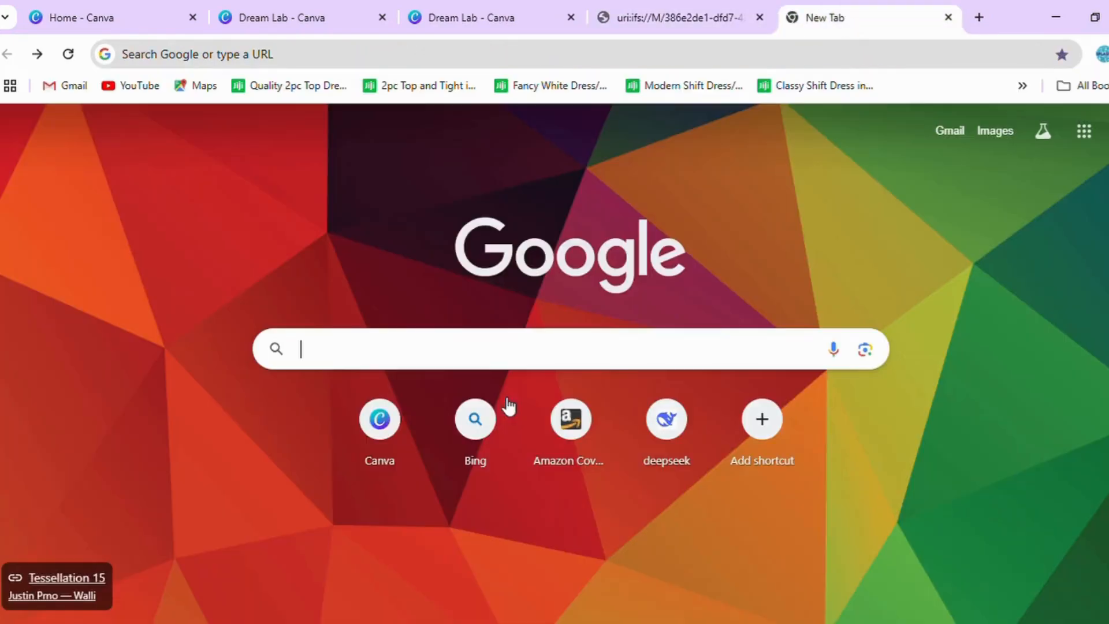
text(am)
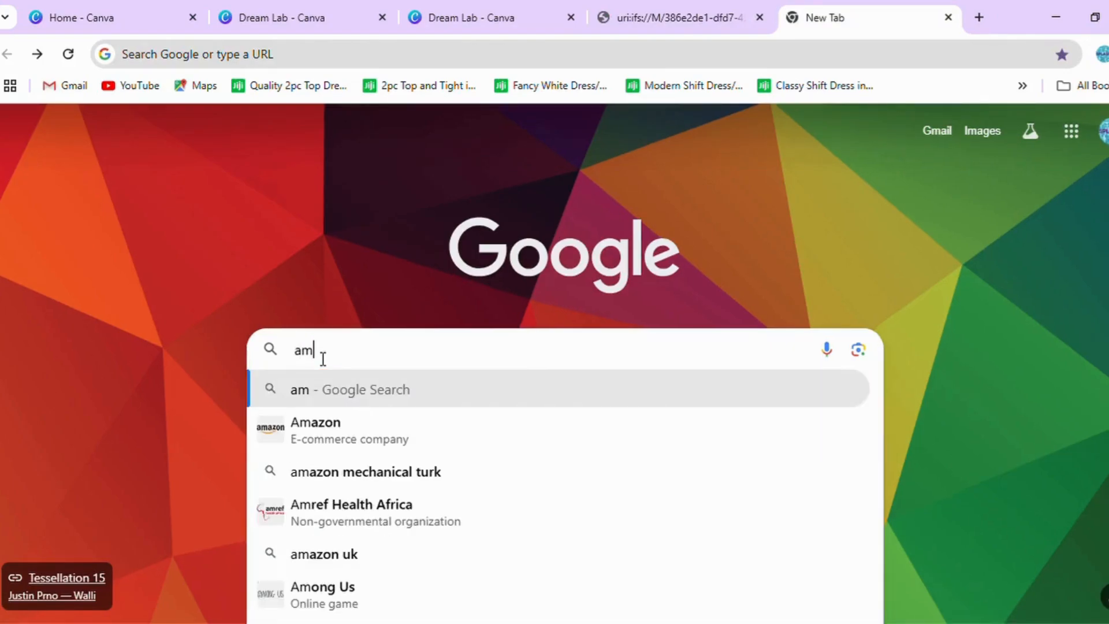
text(azon co)
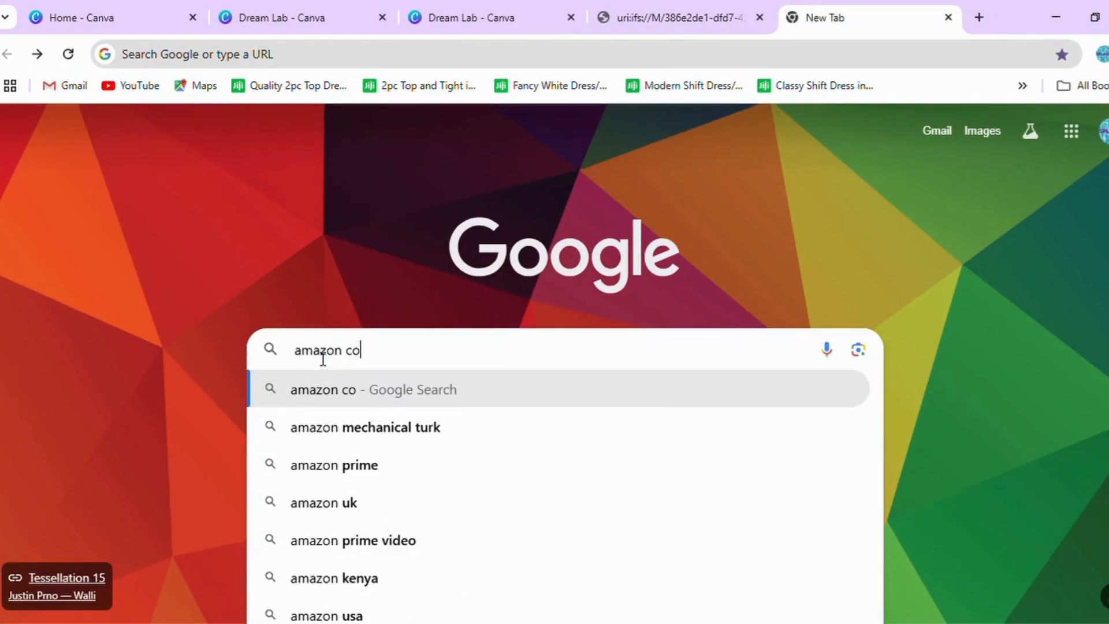
text(ver calculator)
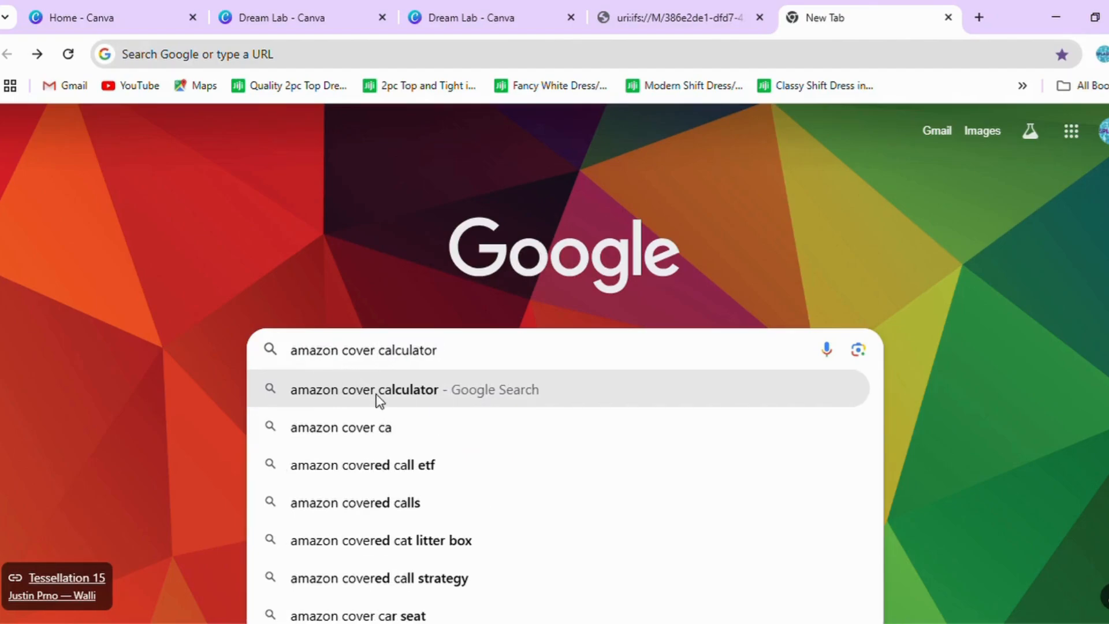
click(378, 399)
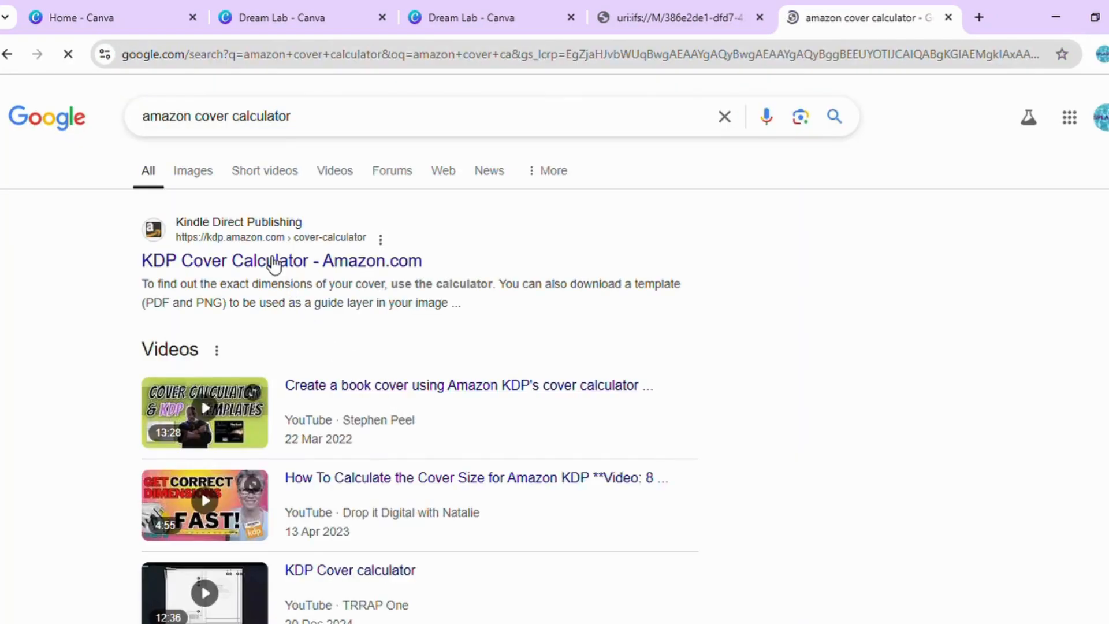
click(273, 263)
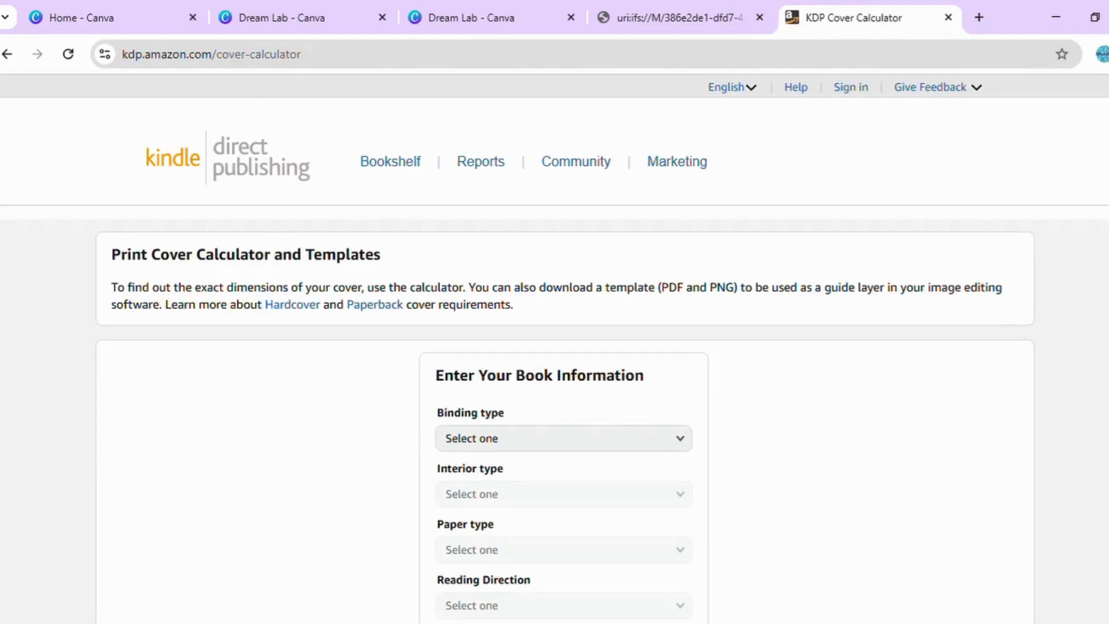
Step: Set the book's binding type to Paperback, interior type to Black & white and paper type to White paper
scroll(627, 224, down, 3)
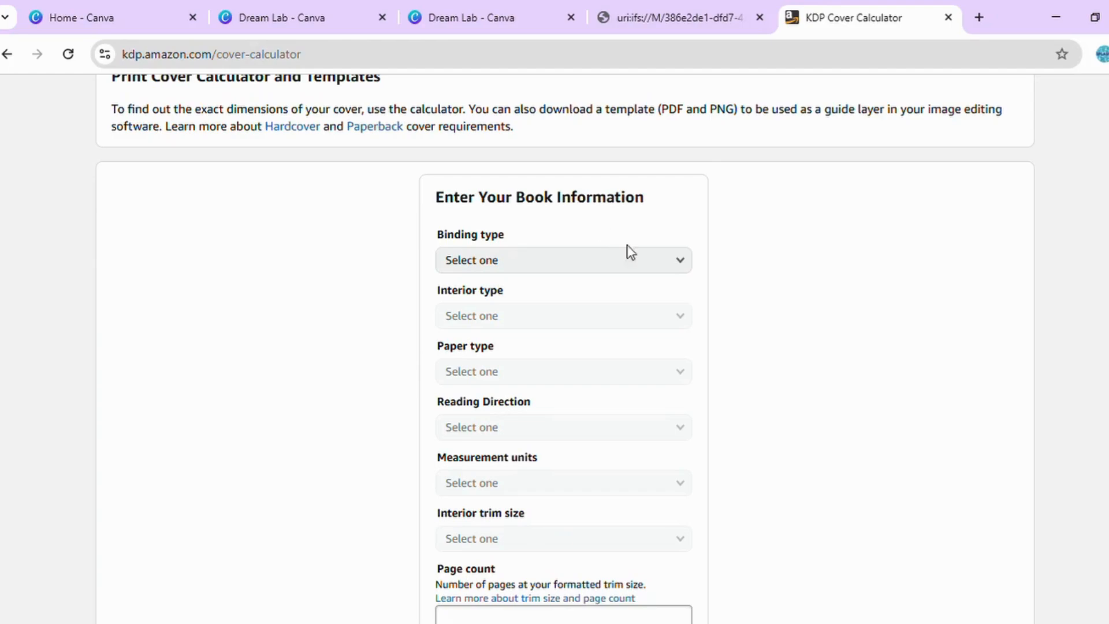
click(644, 261)
click(496, 282)
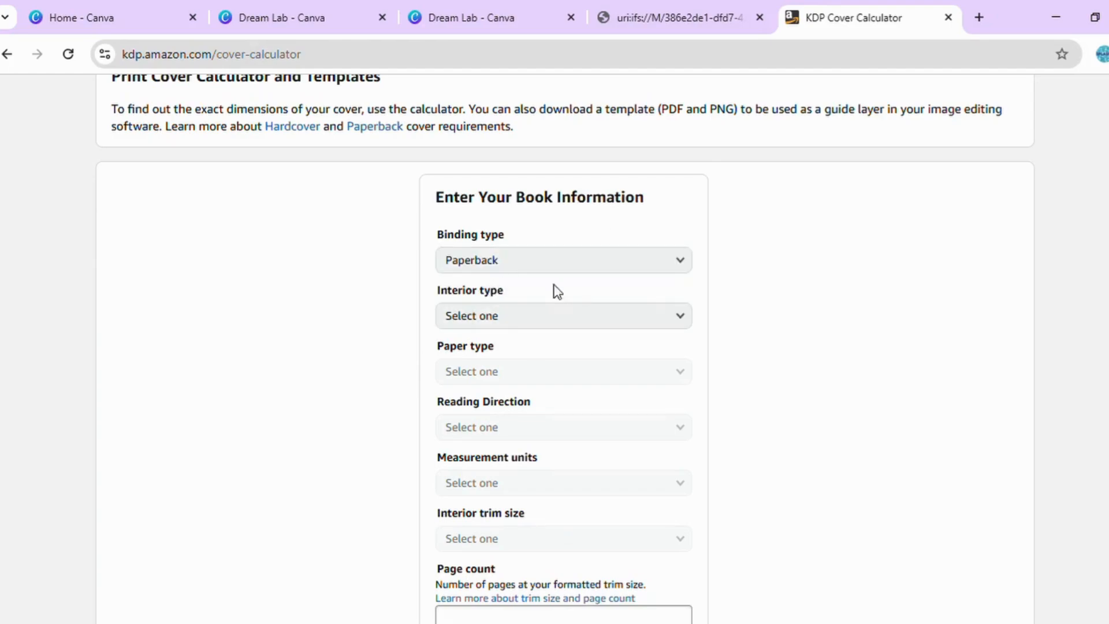
click(556, 316)
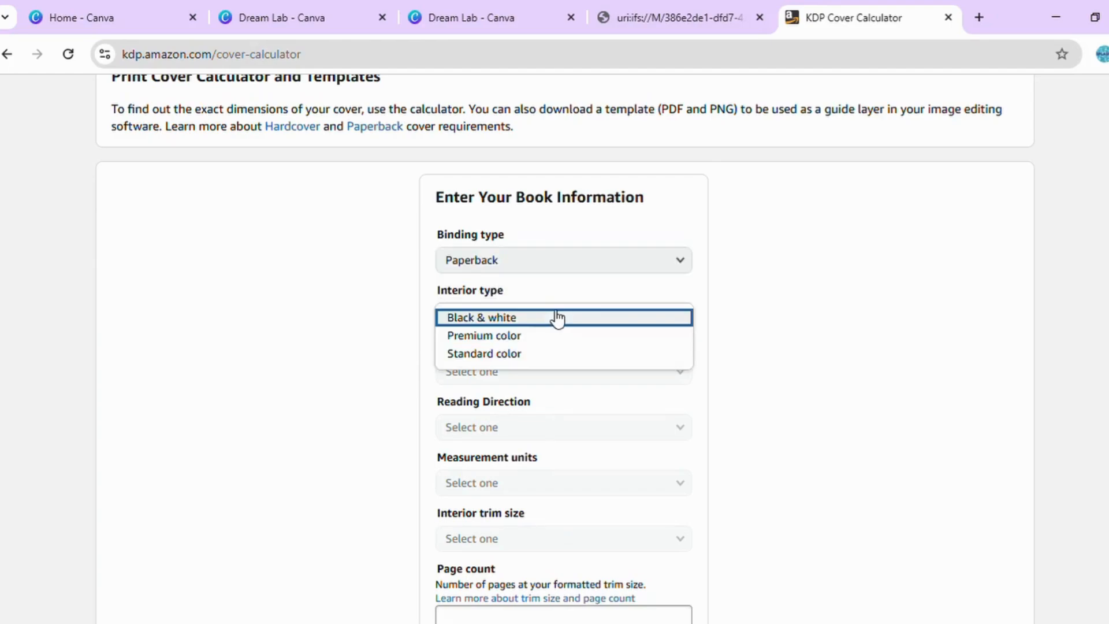
click(491, 319)
click(535, 376)
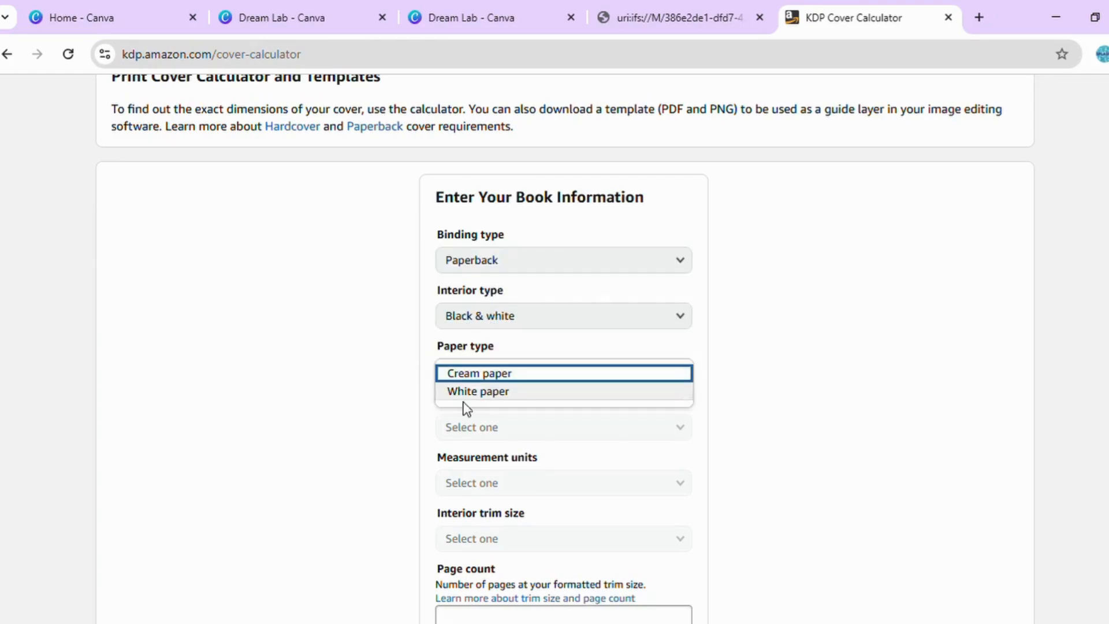
click(486, 392)
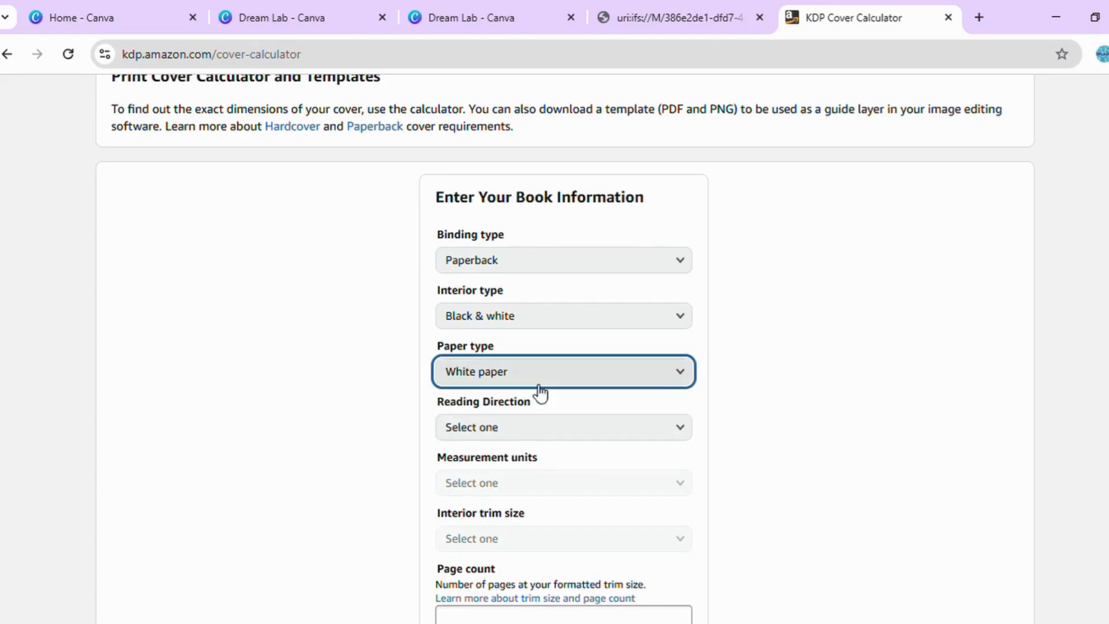
Step: Set the reading direction to Left to Right and the measurement units to Inches
click(541, 438)
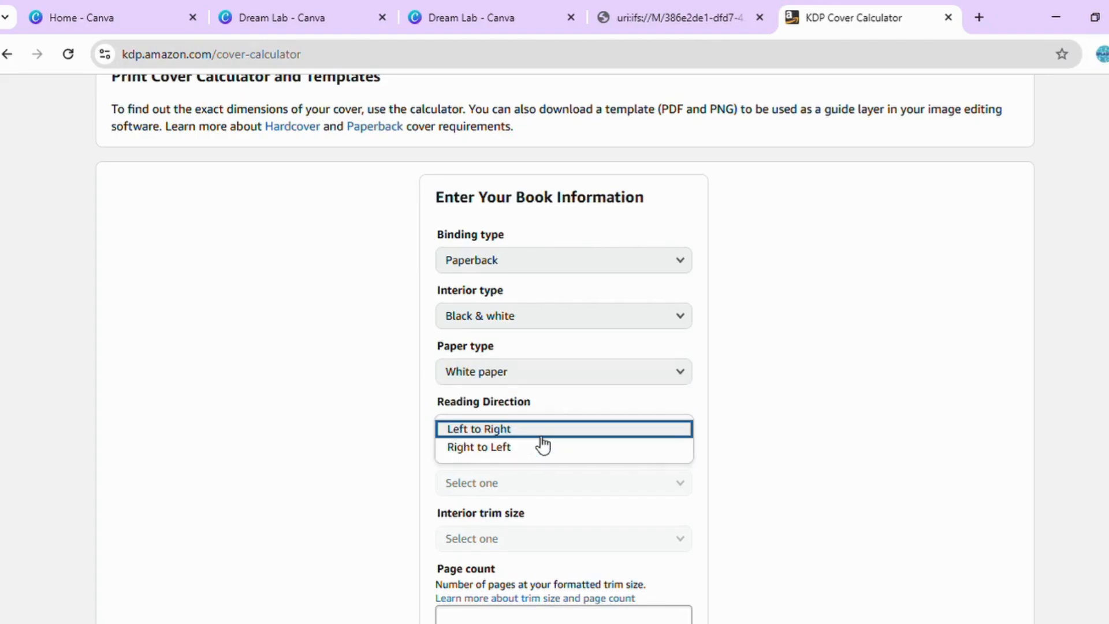
click(500, 435)
click(545, 487)
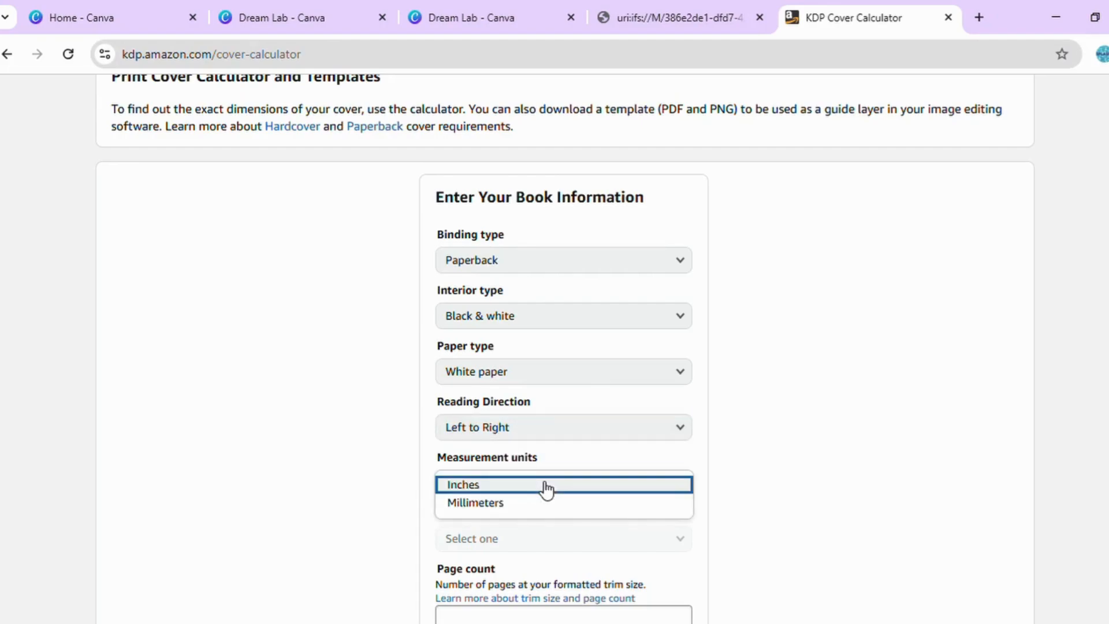
click(499, 489)
Step: Choose the 8.5 x 11 in interior trim size with a page count of 105 and calculate the cover dimensions
scroll(563, 346, down, 3)
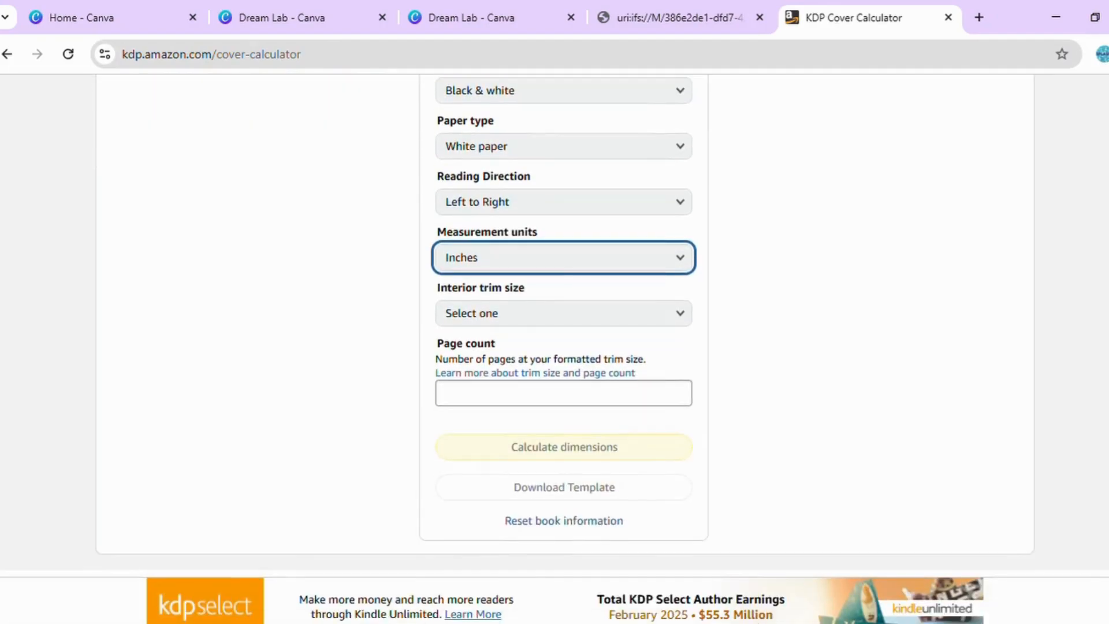
click(538, 321)
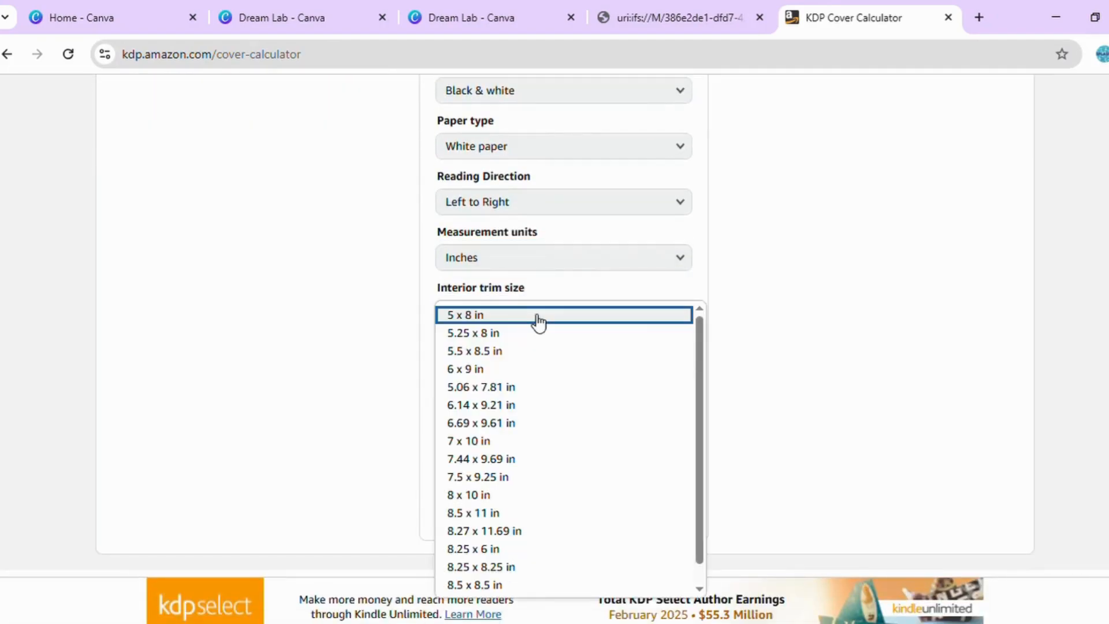
click(484, 513)
click(487, 396)
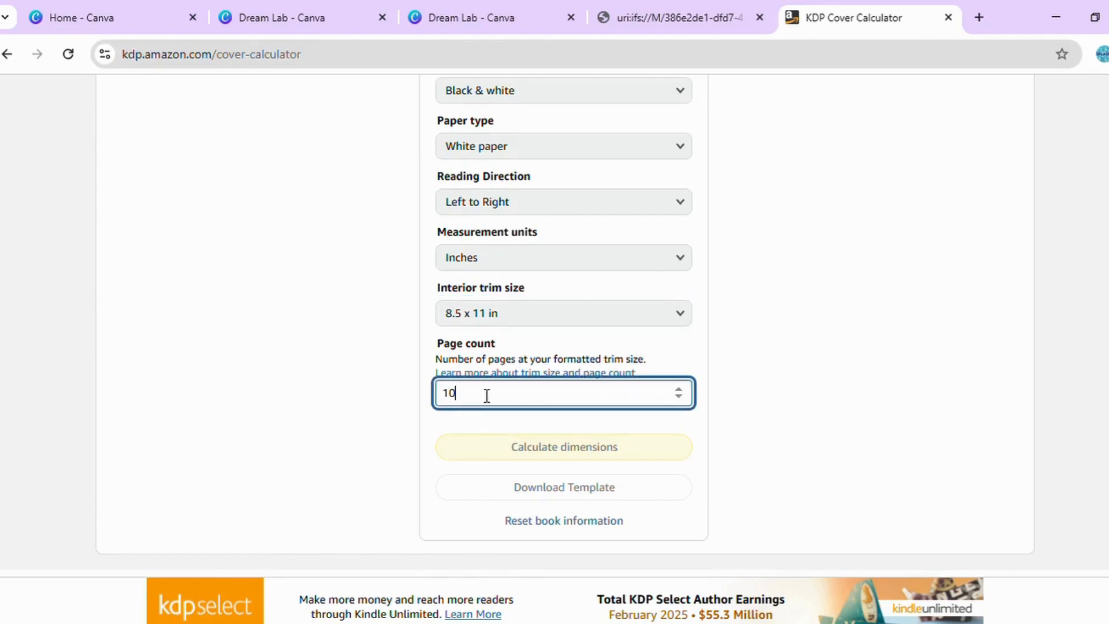
click(812, 318)
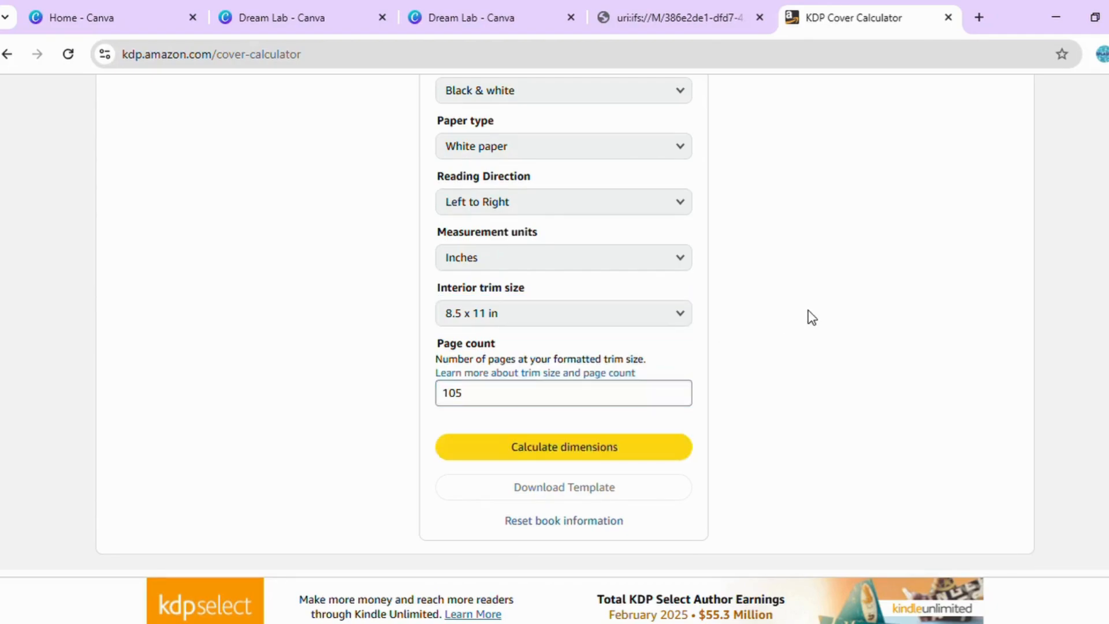
click(545, 453)
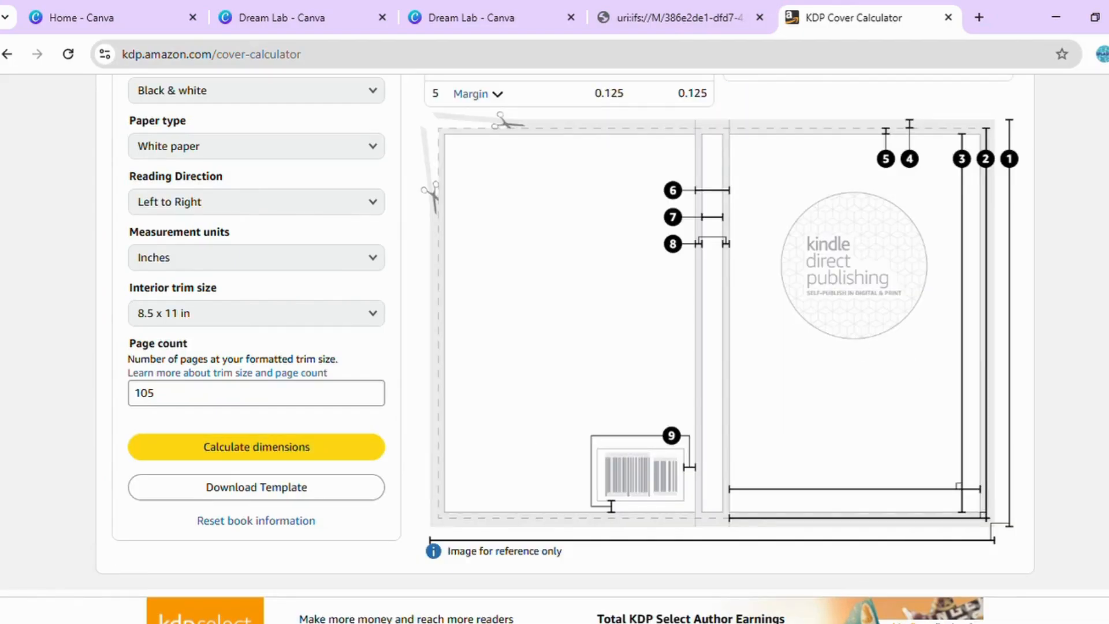
scroll(564, 347, up, 4)
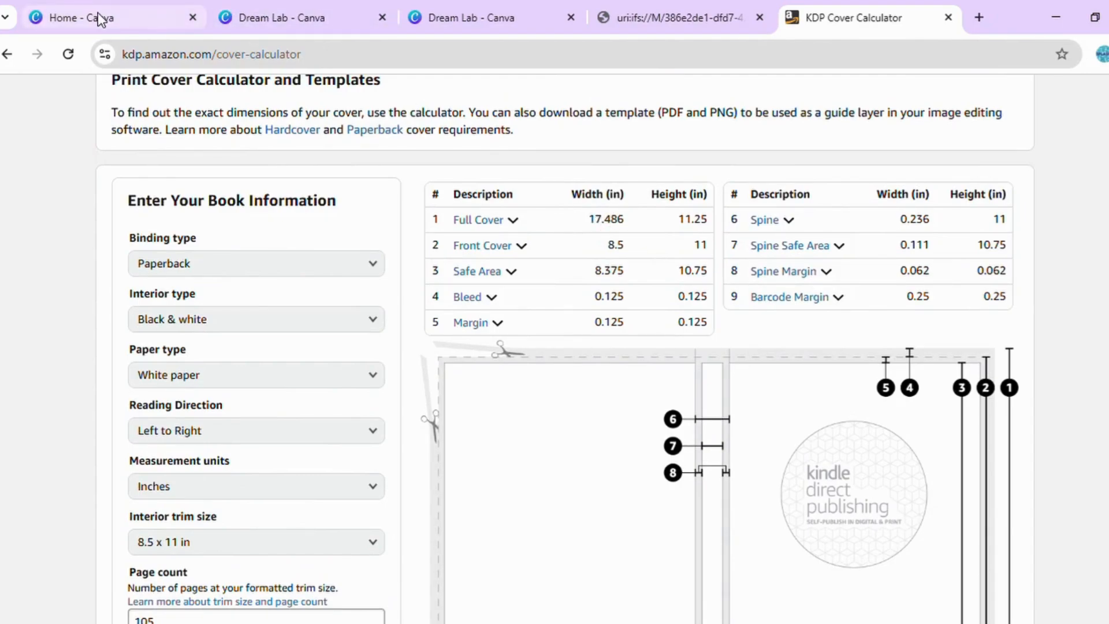
Step: Switch to the Canva home page and start a custom-size design with the units set to inches
click(121, 18)
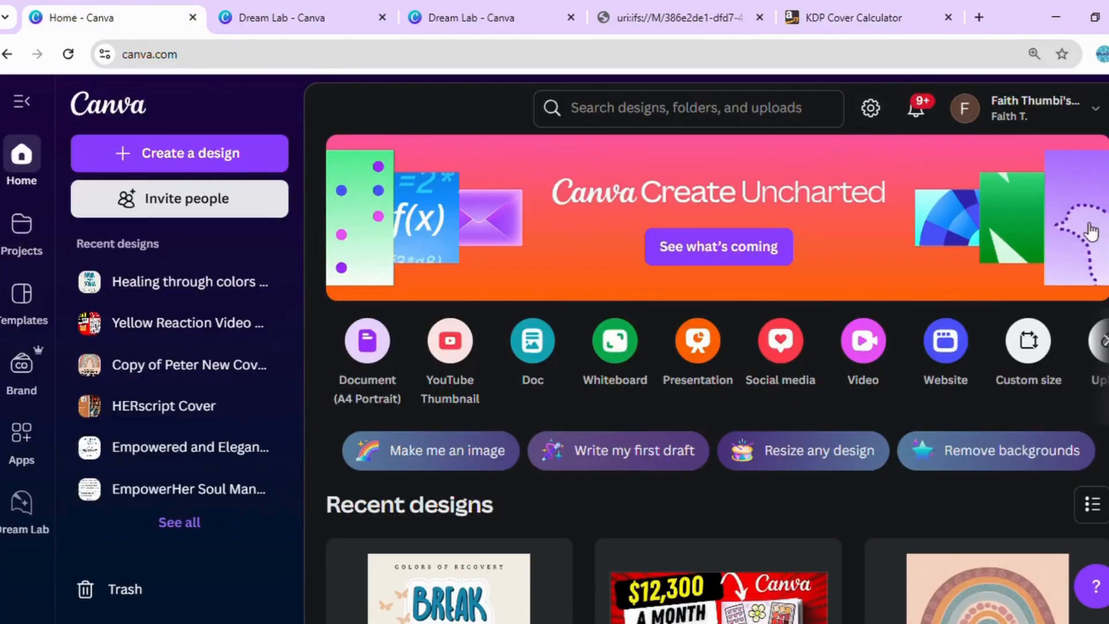
click(1027, 354)
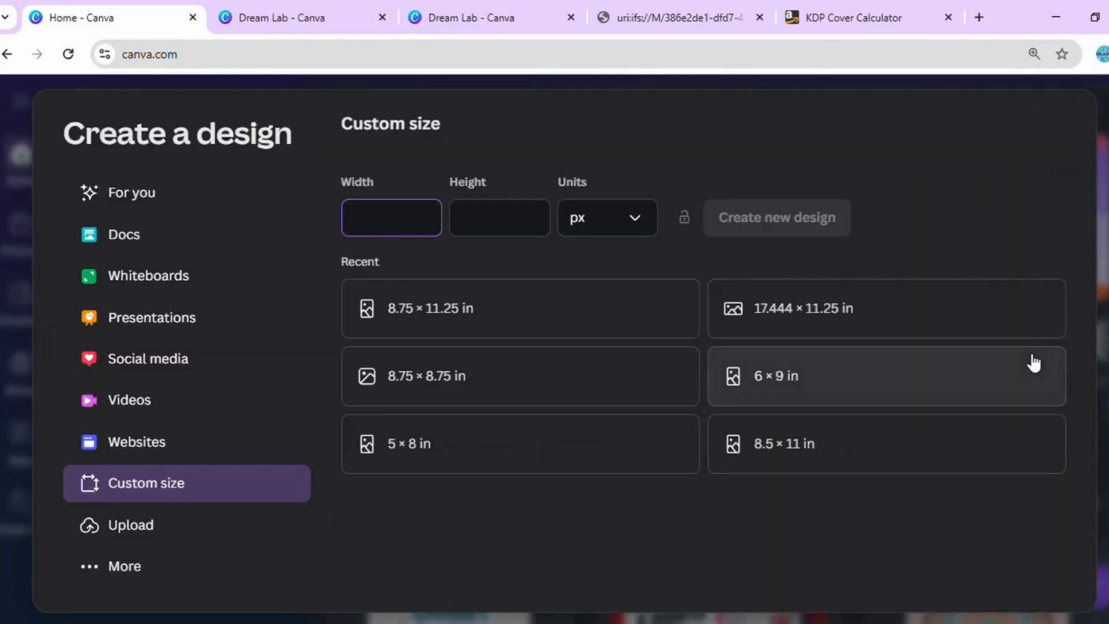
click(636, 218)
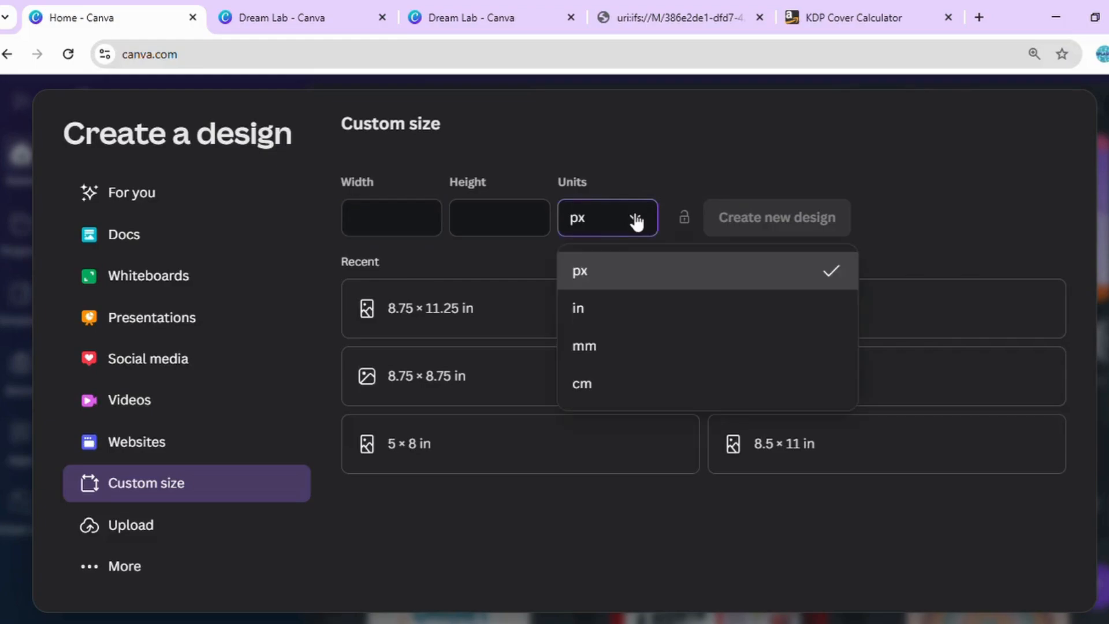
click(636, 311)
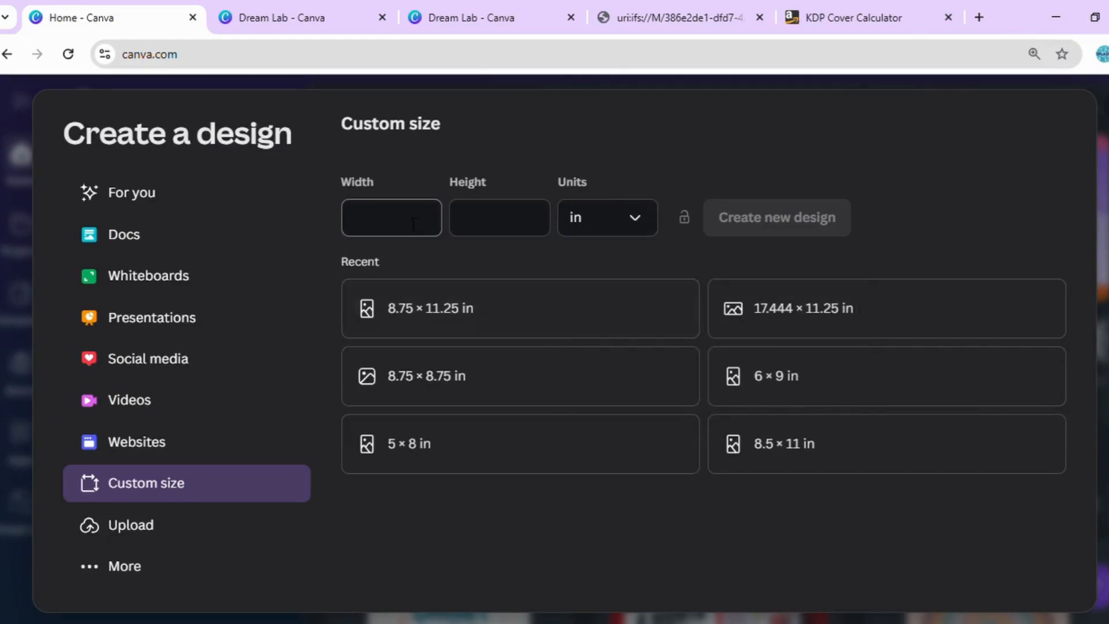
Step: Copy the Full Cover width from the KDP calculator and set the Canva design's width to 17.486 in
click(844, 2)
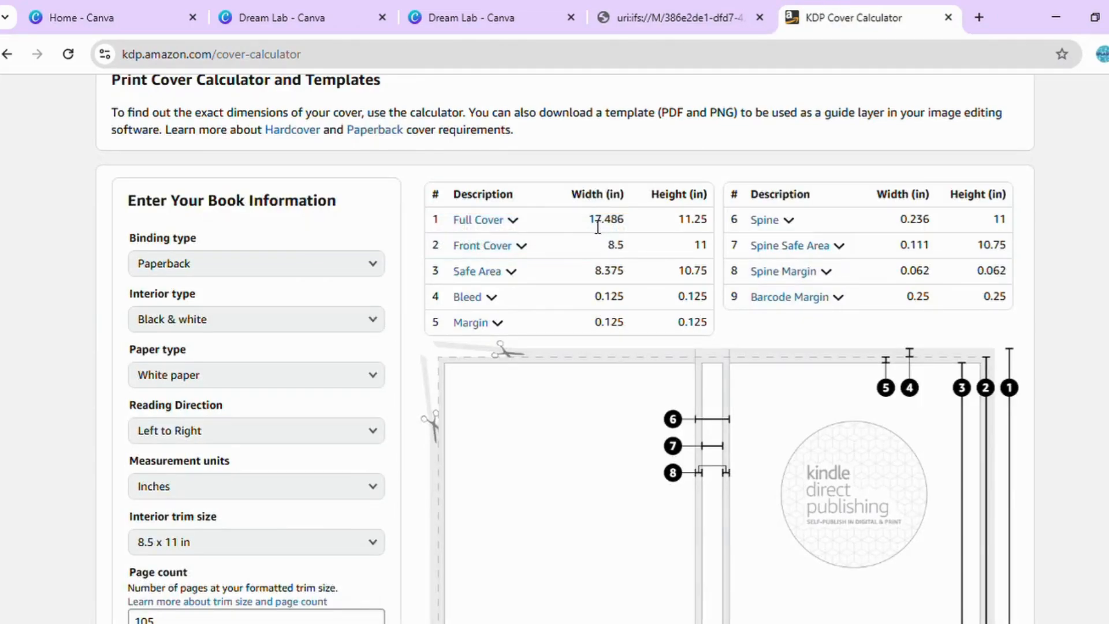
drag(588, 220, 632, 228)
key(ctrl+c)
click(112, 10)
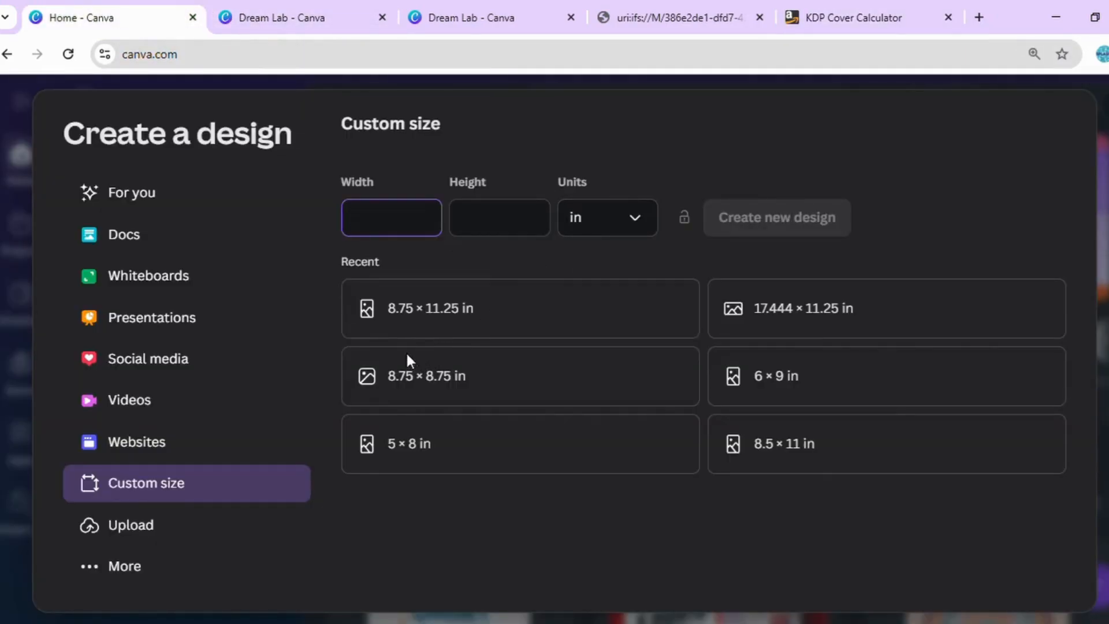
key(ctrl+v)
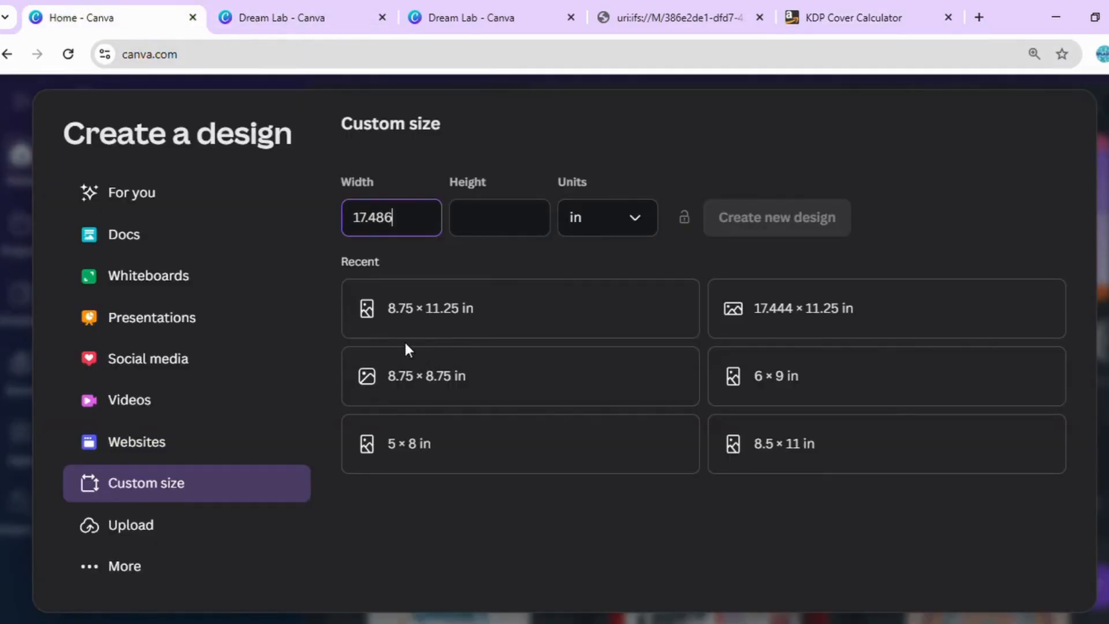
Step: Copy the Full Cover height from the KDP calculator, set the Canva design's height to 11.25 in and create the design
click(847, 13)
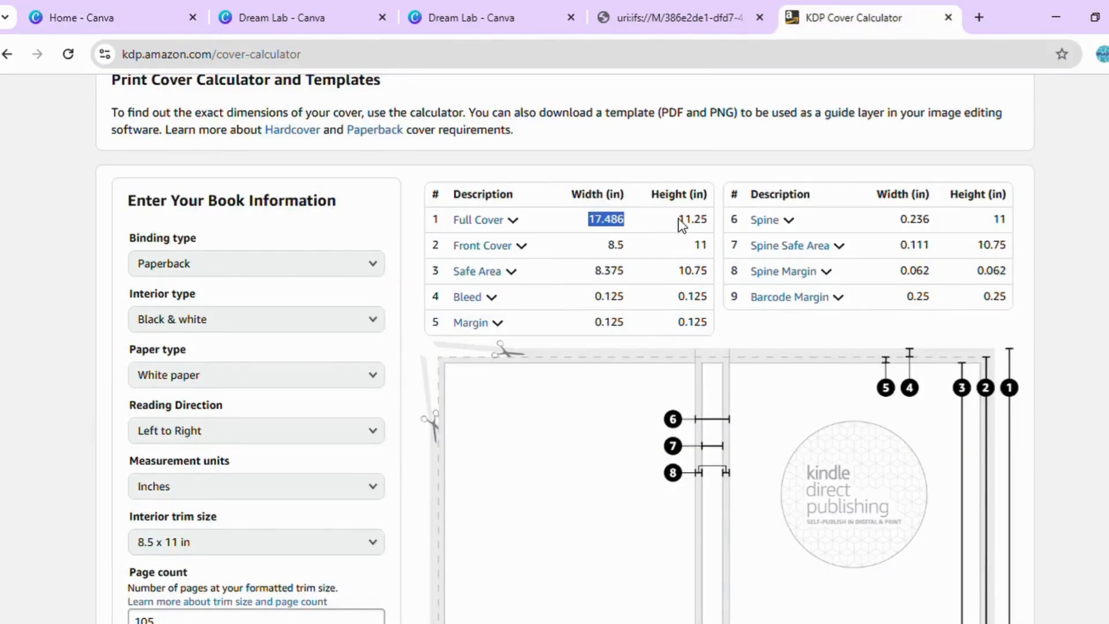
drag(679, 220, 706, 223)
key(ctrl+c)
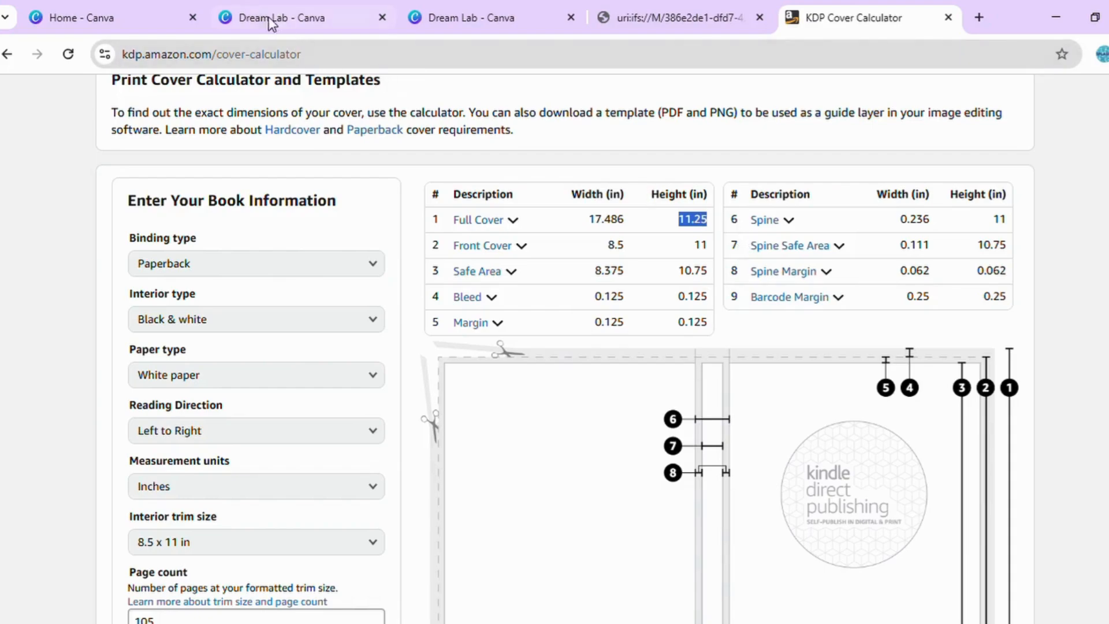
click(119, 11)
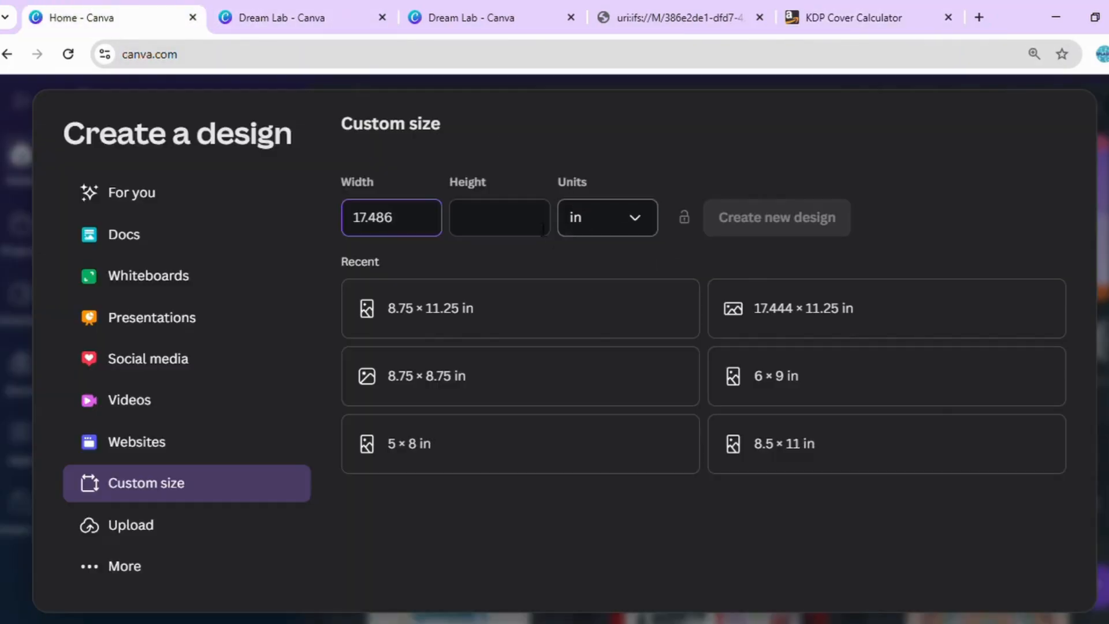
click(473, 213)
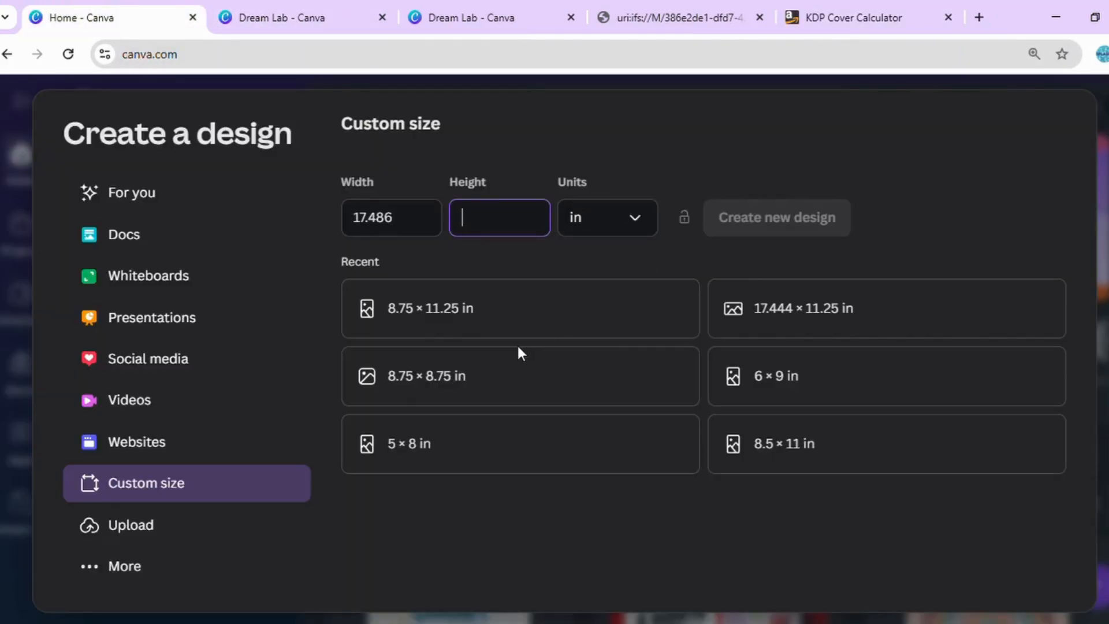
key(ctrl+v)
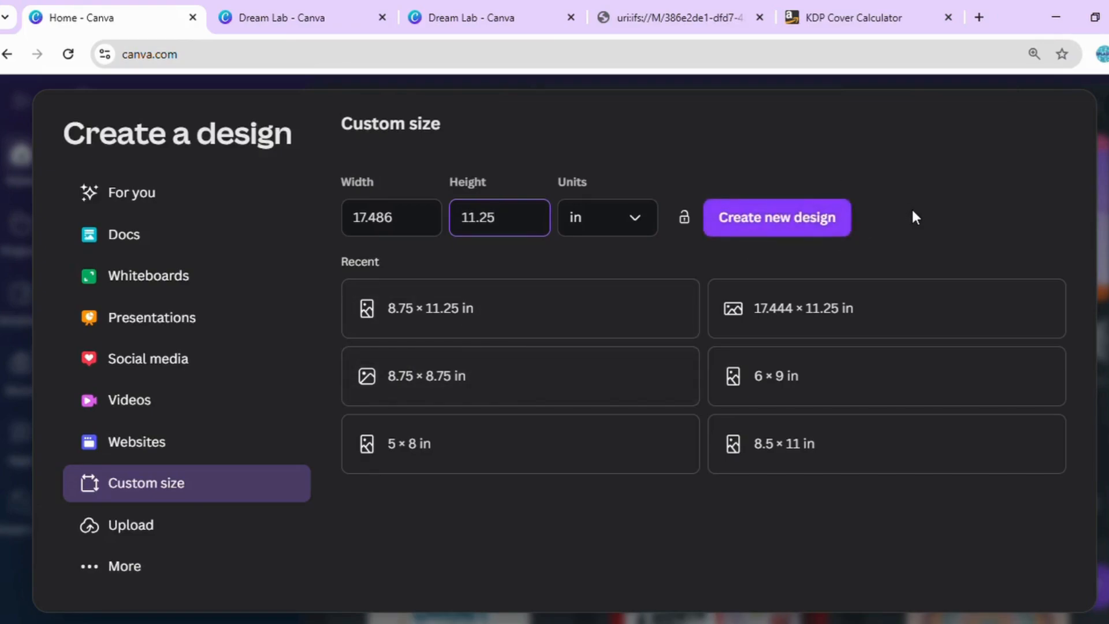
click(909, 184)
click(747, 233)
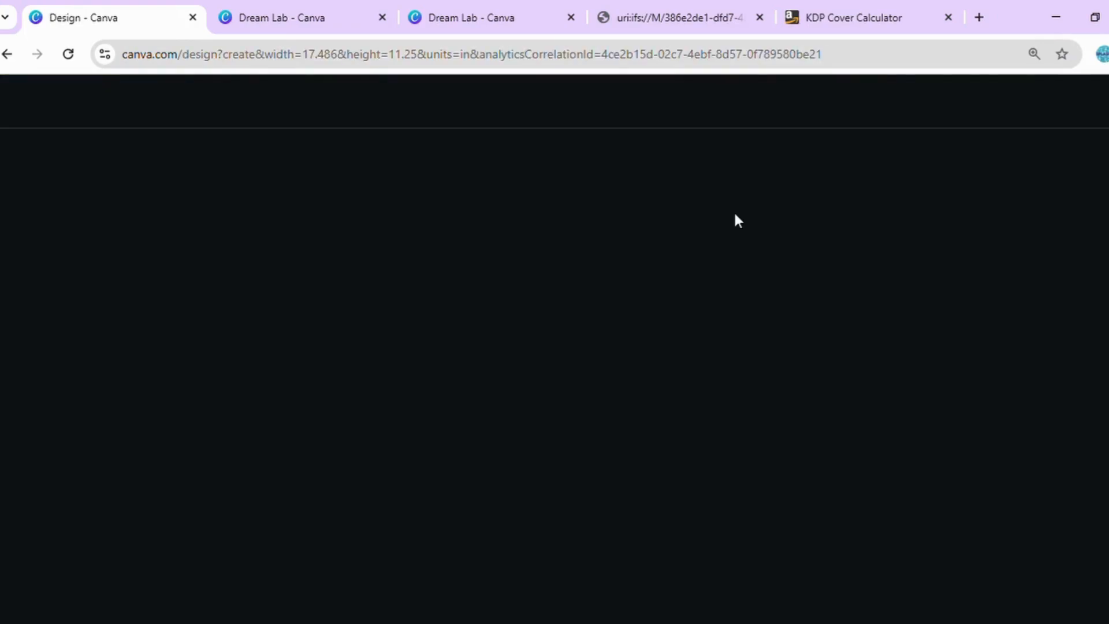
Step: Switch to the KDP Cover Calculator and download the cover template for the 105-page paperback
click(885, 11)
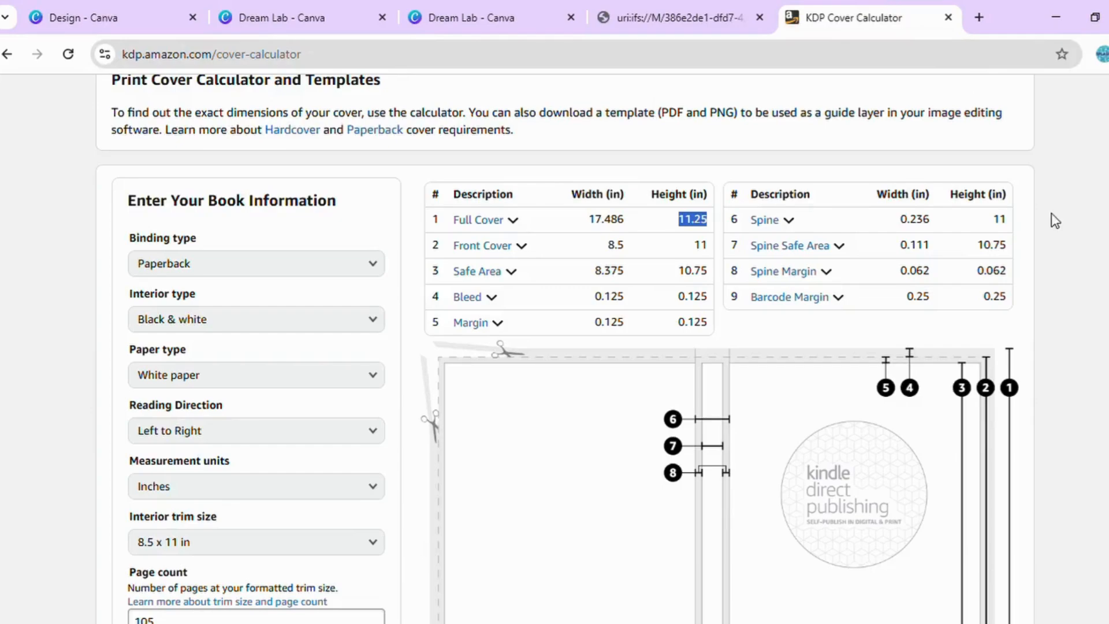
scroll(487, 314, down, 6)
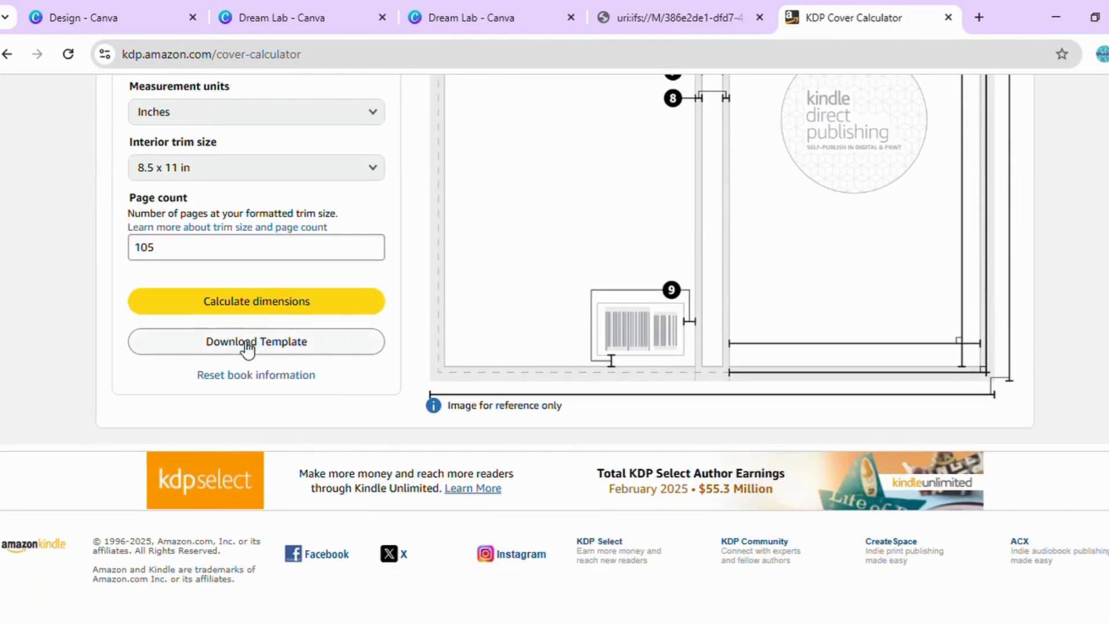
click(264, 345)
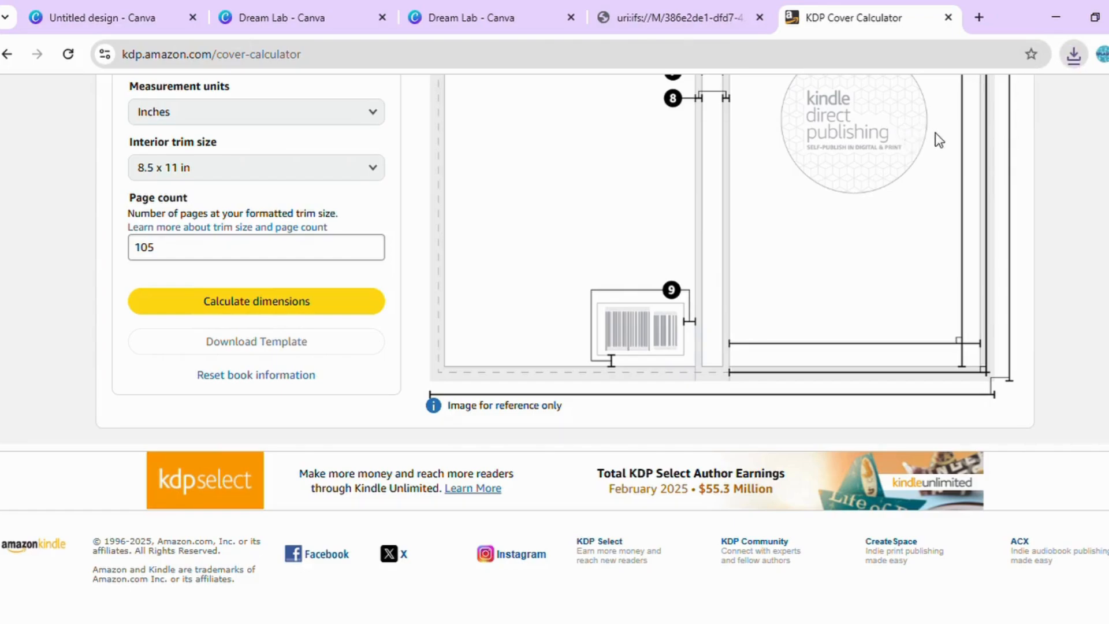
Step: Return to the blank Canva cover design and add the KDP template image from the uploads to the page
click(570, 4)
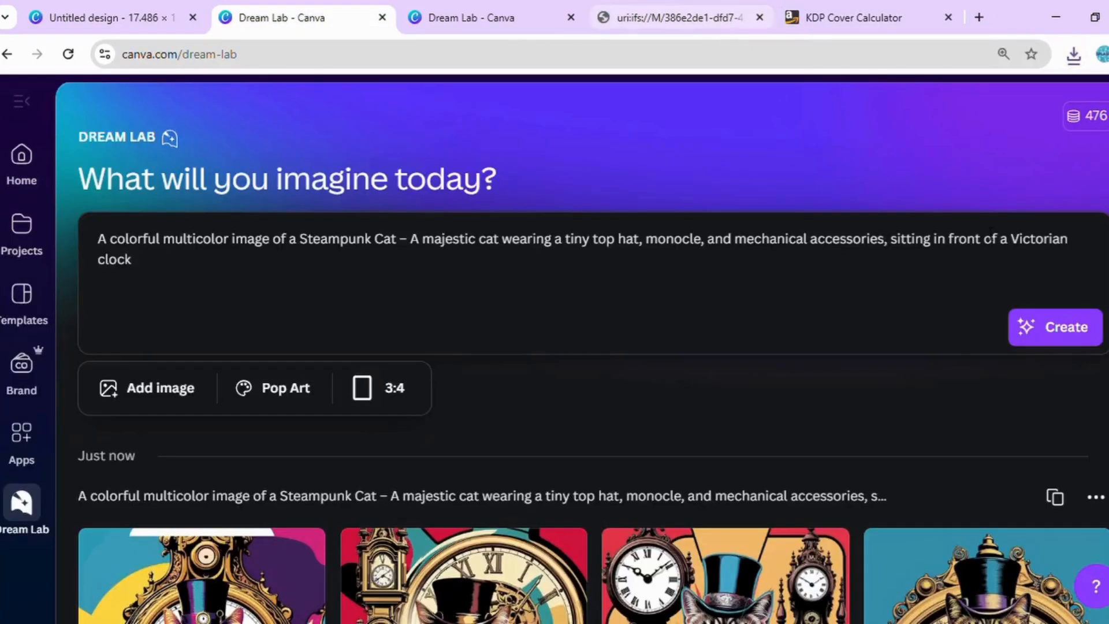
click(114, 5)
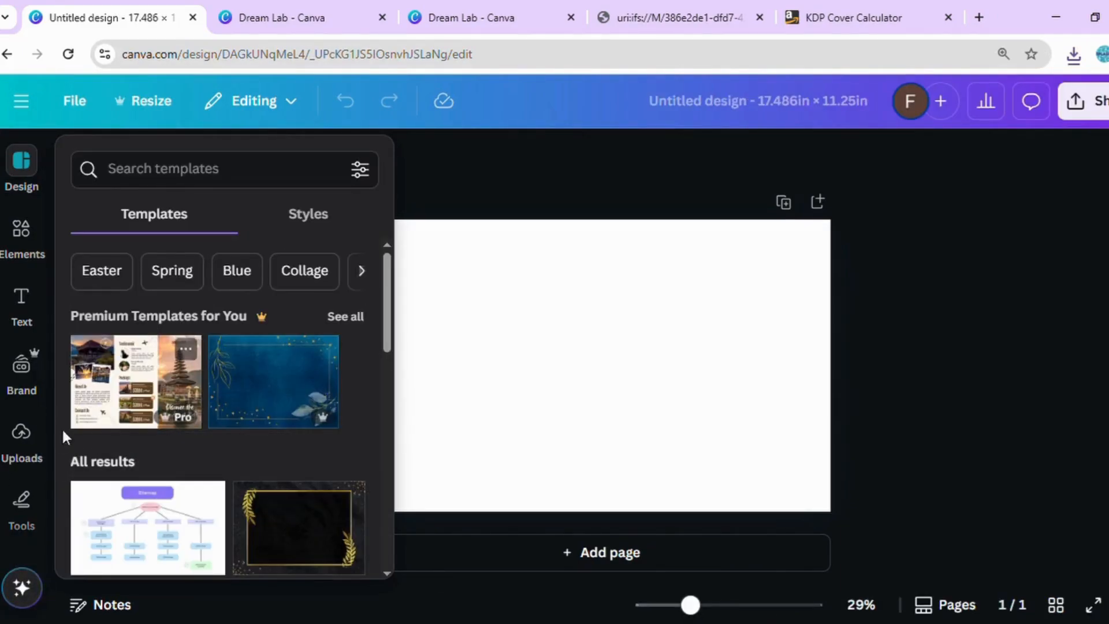
click(21, 436)
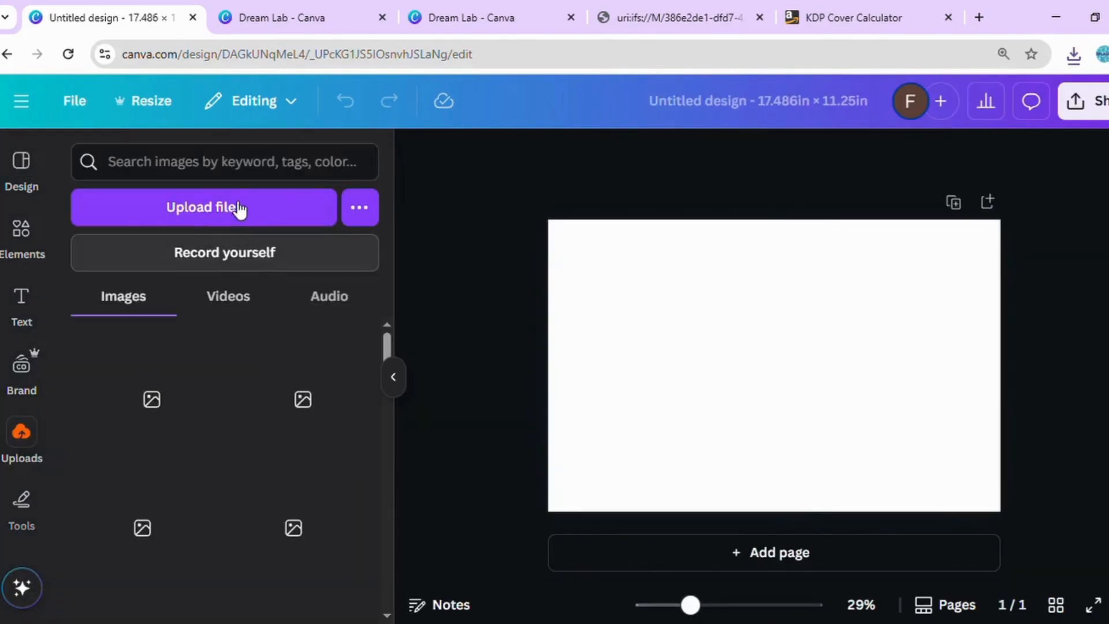
click(198, 379)
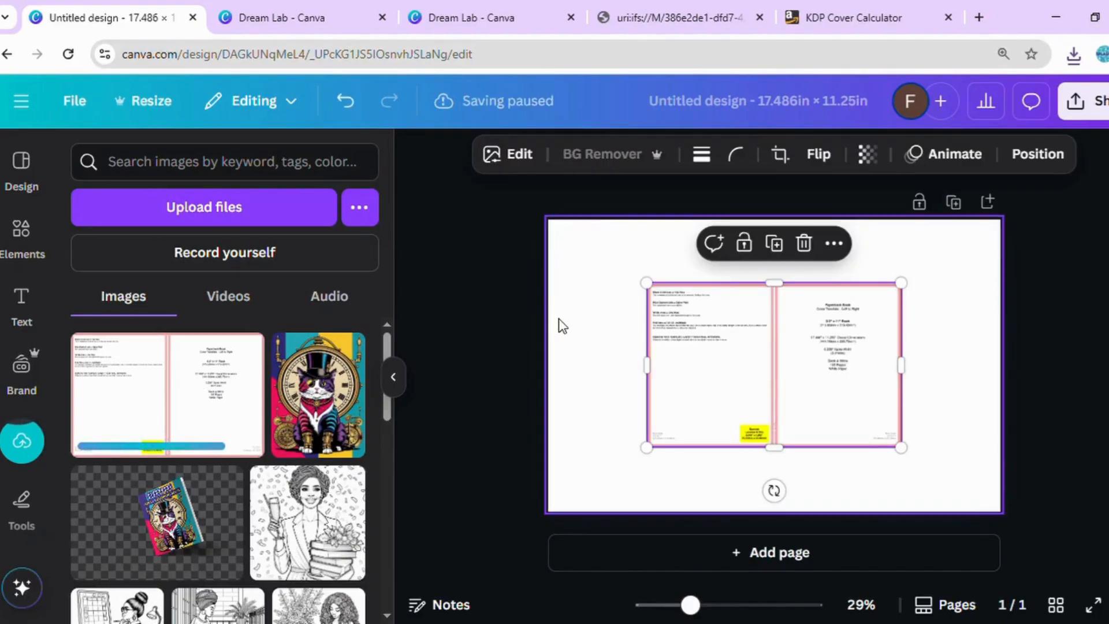
Step: Align the KDP template with the page's lower-left corner and scale it to fill the whole page
drag(680, 349, 587, 413)
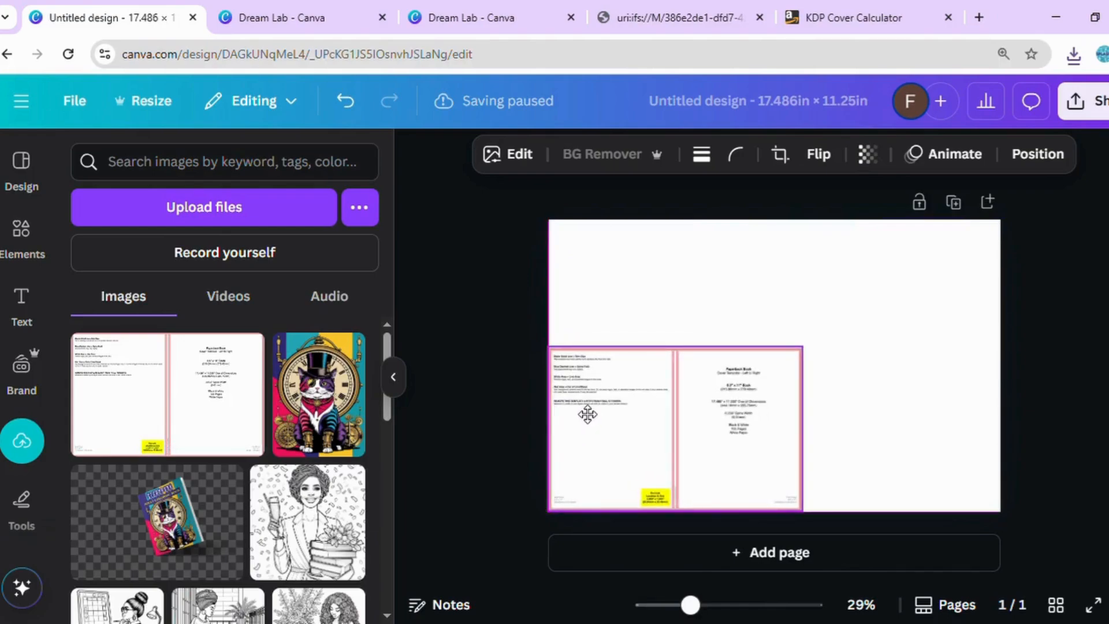
click(394, 378)
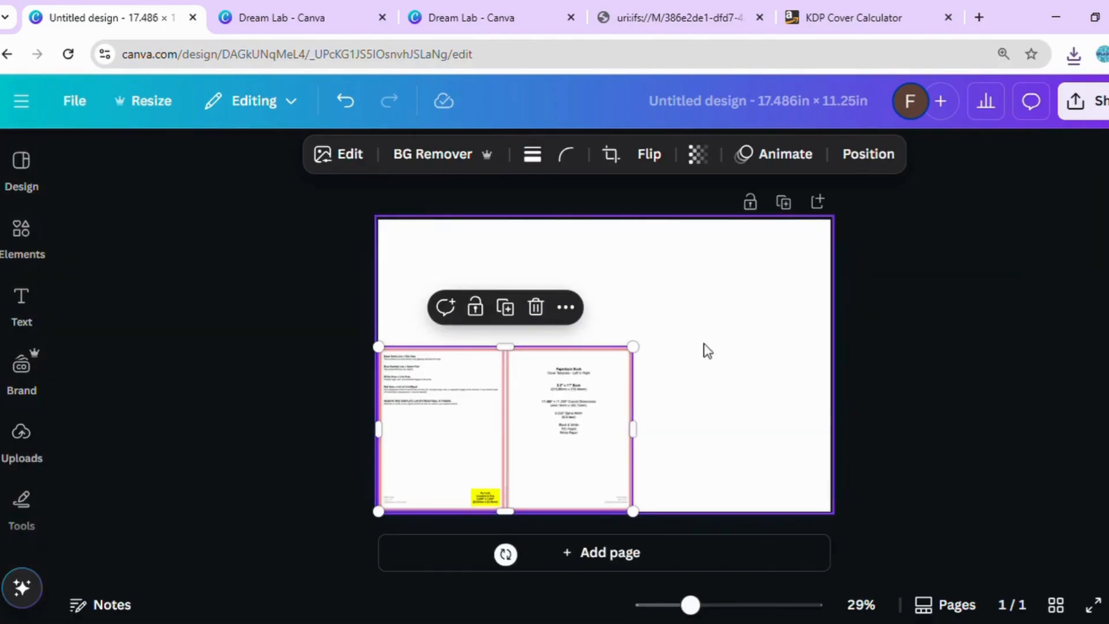
drag(772, 277, 854, 257)
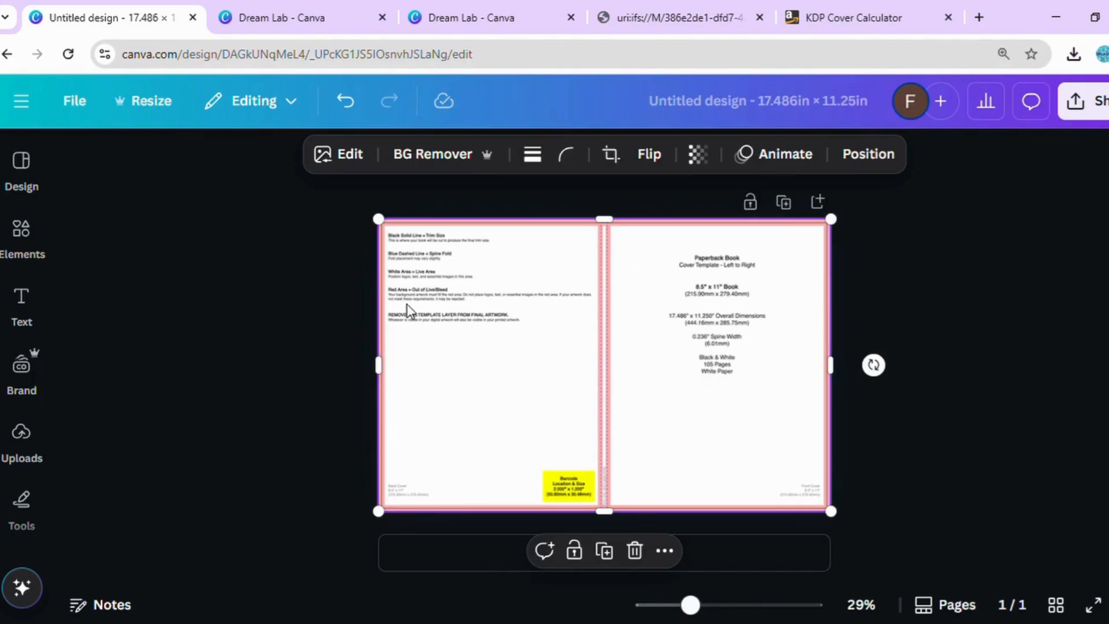
Step: Copy the full-size steampunk cat image into the cover design and enlarge it to cover the template's front cover area
click(684, 5)
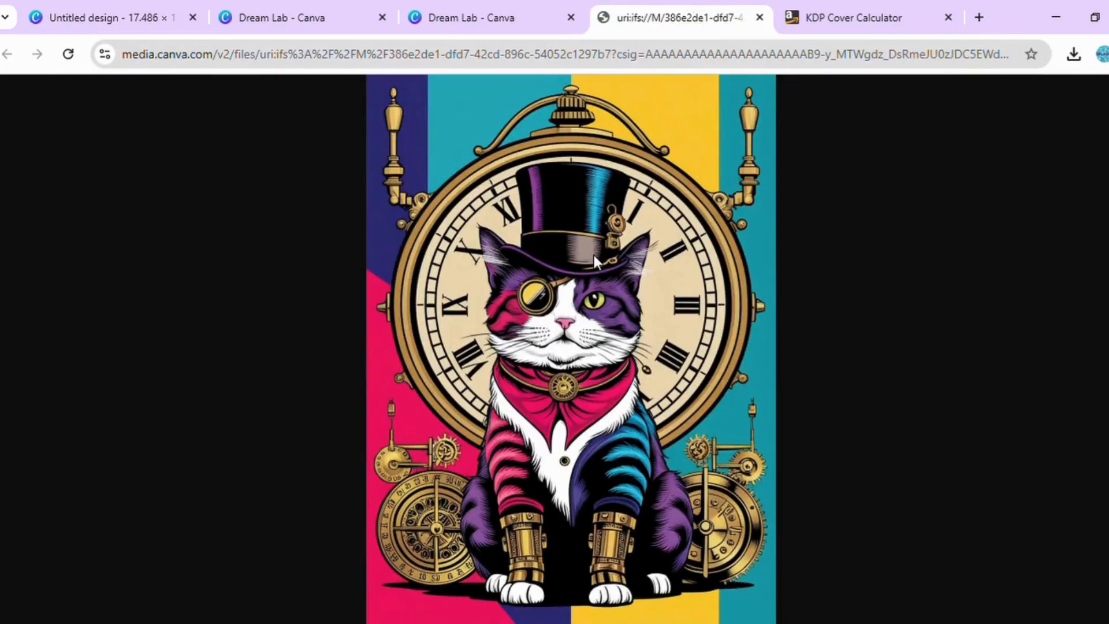
click(104, 17)
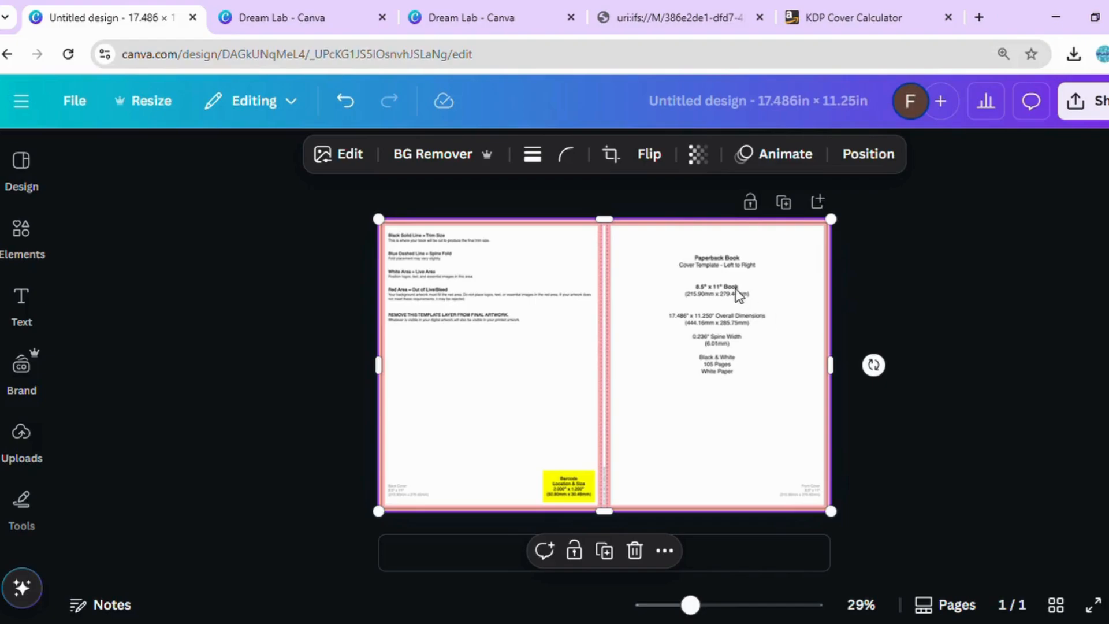
key(ctrl+v)
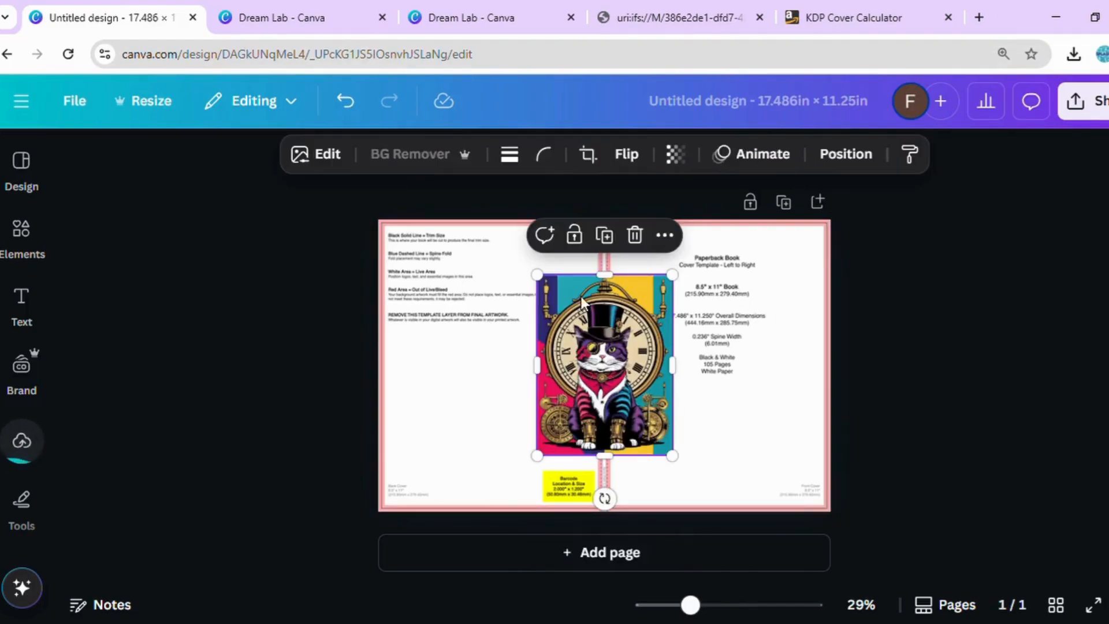
drag(642, 323, 761, 283)
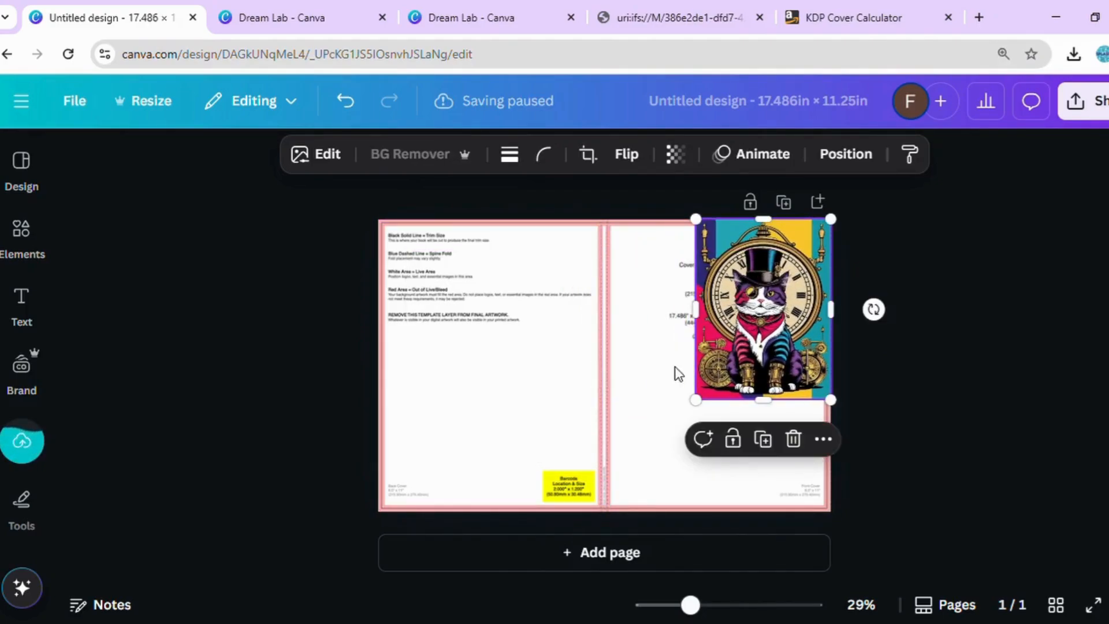
drag(708, 409, 632, 529)
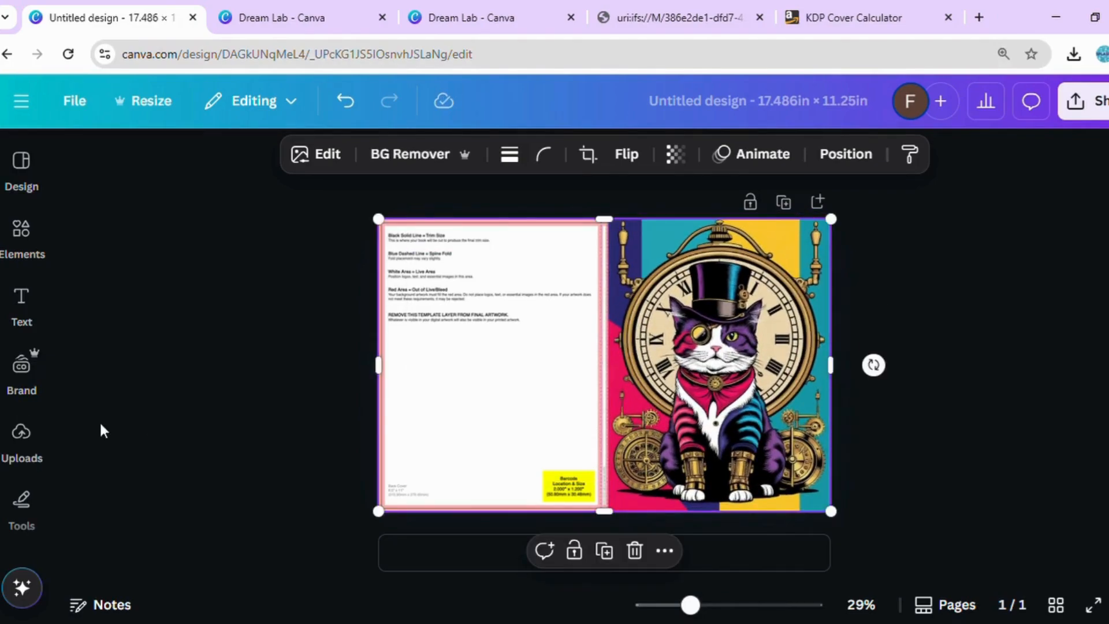
Step: Add a gold square beside the front cover image and stretch it vertically beyond the page's top and bottom edges
click(41, 281)
click(32, 248)
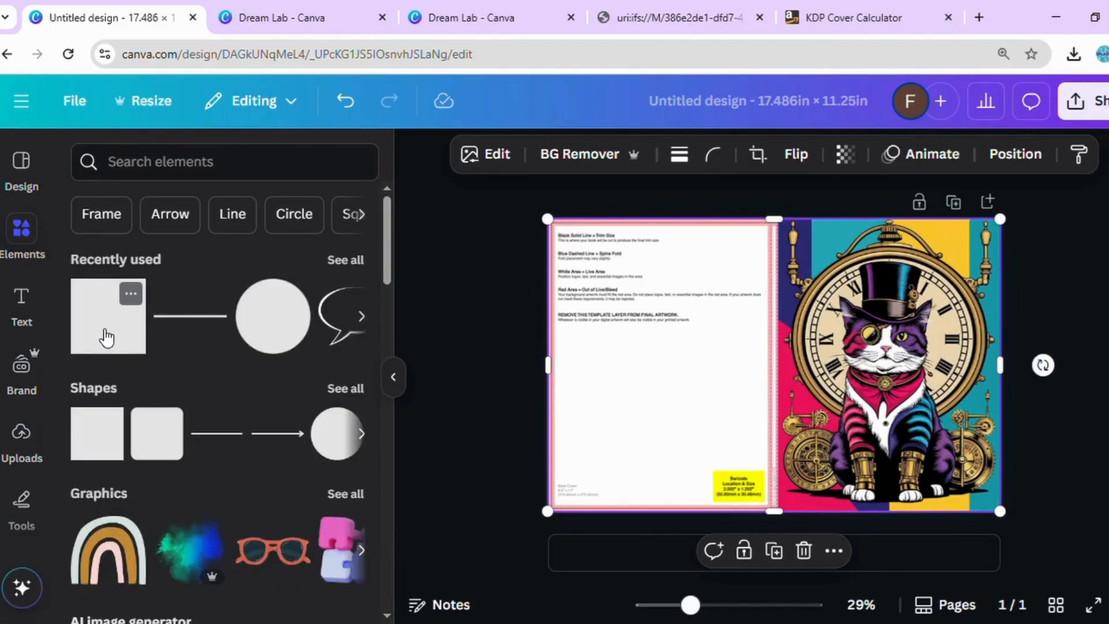
click(107, 337)
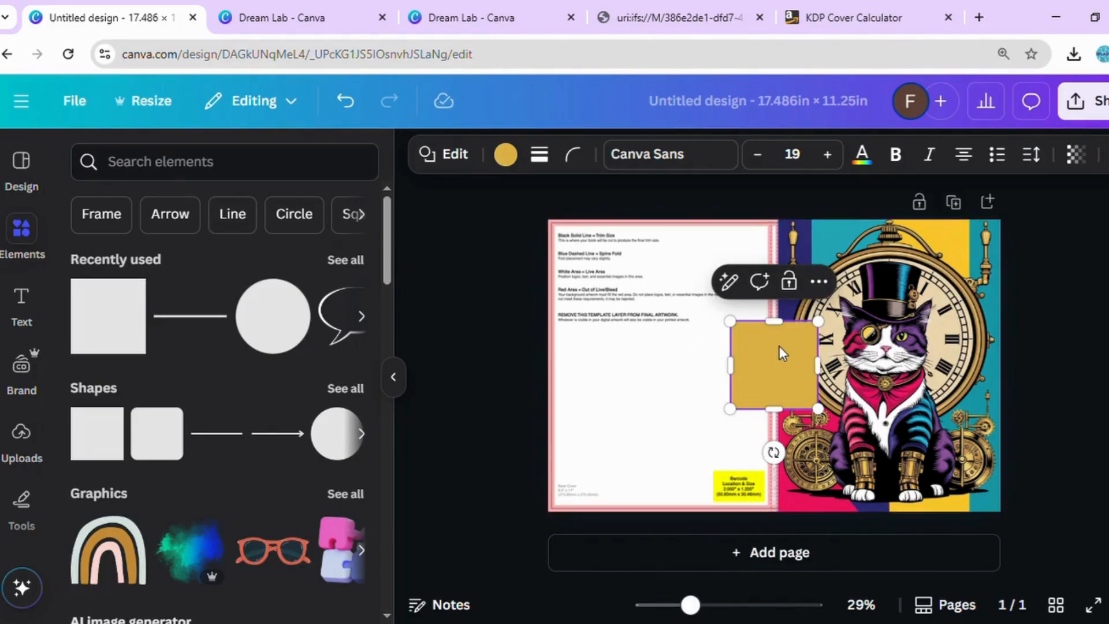
drag(780, 347, 738, 265)
drag(734, 307, 806, 537)
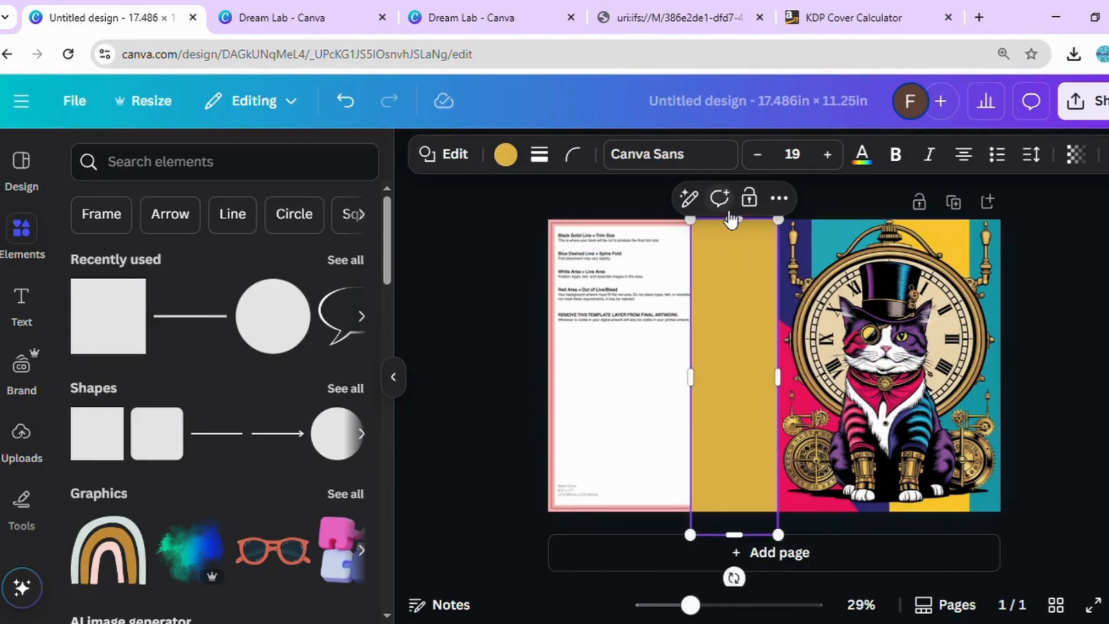
drag(732, 219, 729, 189)
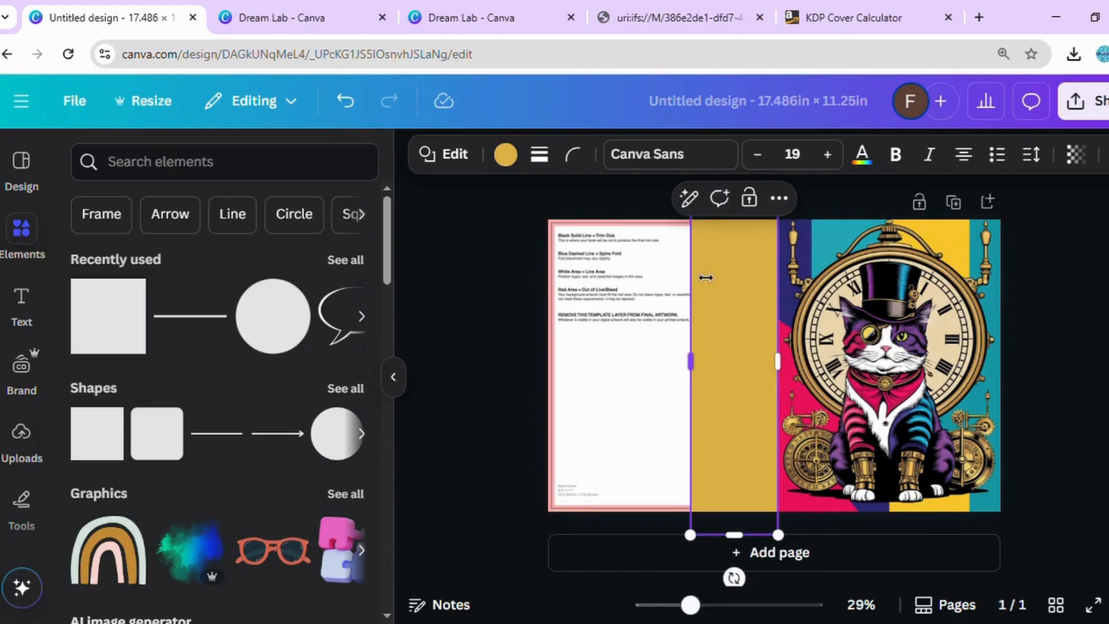
Step: Narrow the gold shape to the spine's width and align its sides with the template's spine area
drag(704, 276, 786, 288)
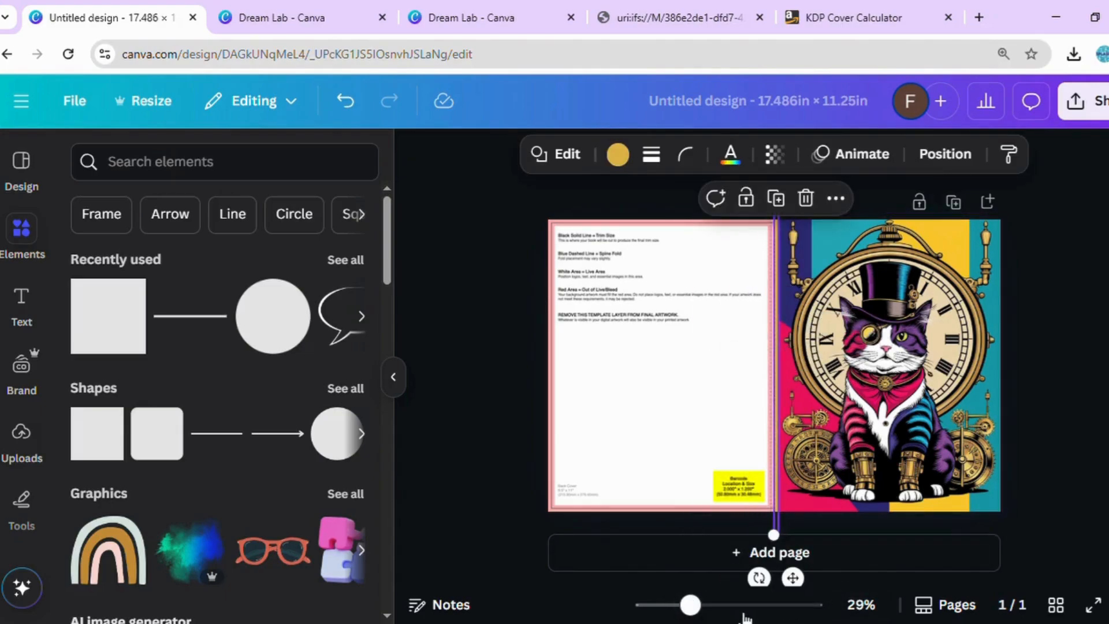
scroll(783, 435, up, 5)
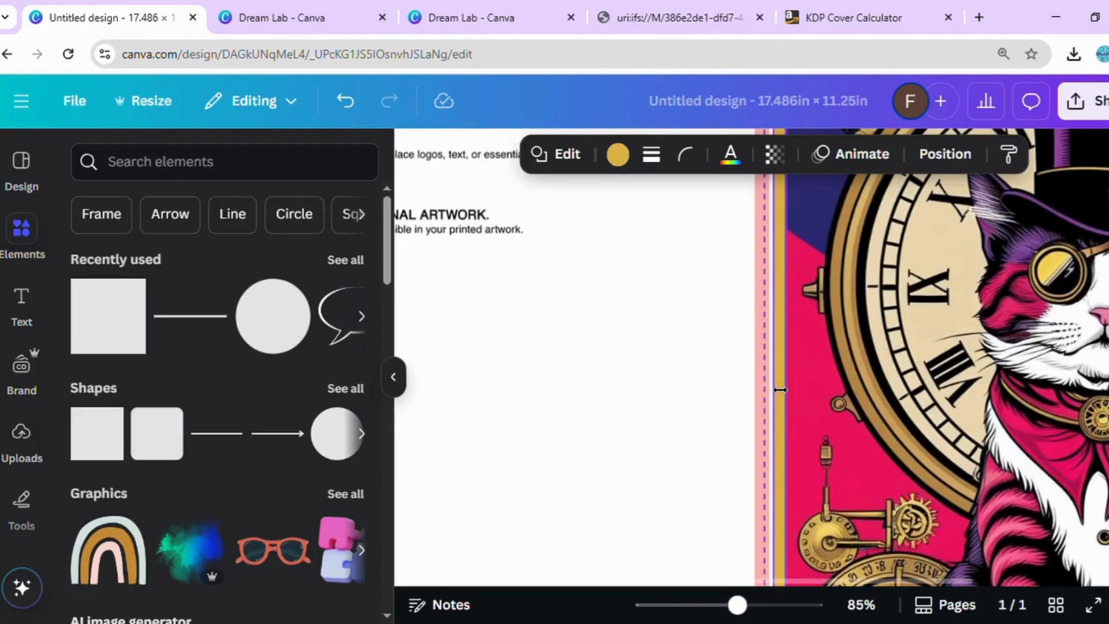
mouse_move(779, 390)
mouse_down()
mouse_move(762, 390)
mouse_move(787, 385)
mouse_move(786, 370)
mouse_up()
drag(746, 602, 709, 616)
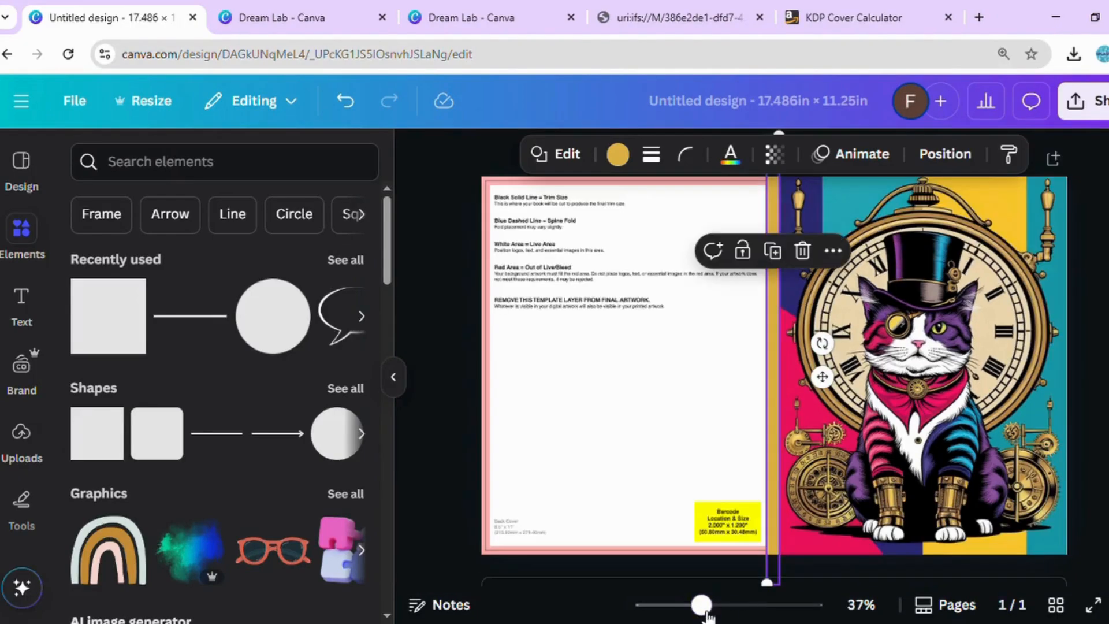
click(700, 425)
Step: Add a heading, scale it to font size 75.5 and place it across the top of the front cover
click(22, 306)
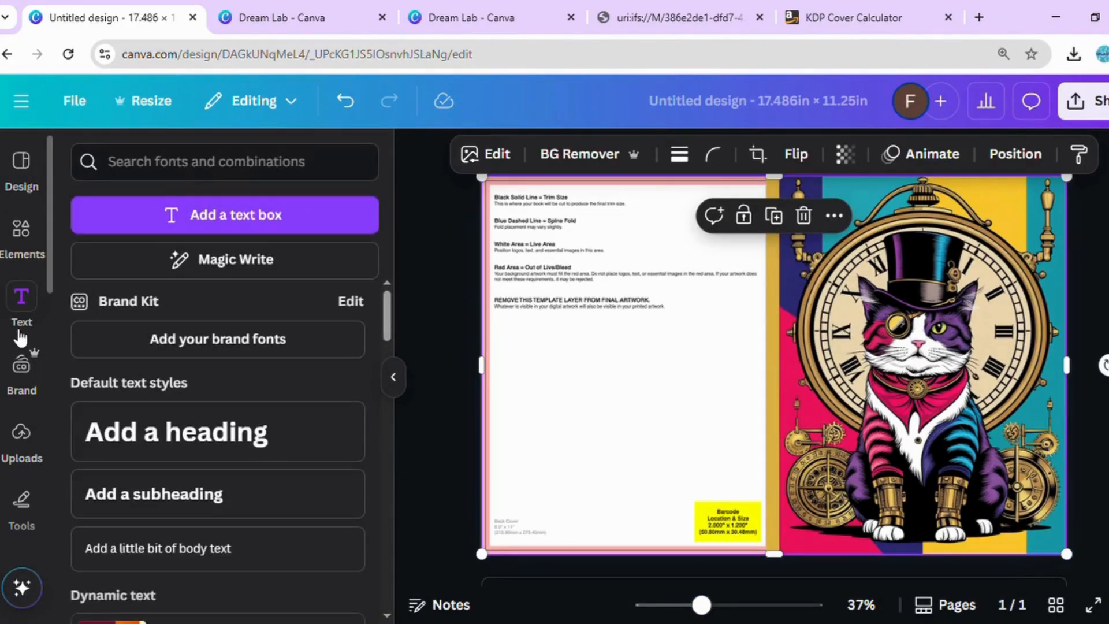
click(189, 444)
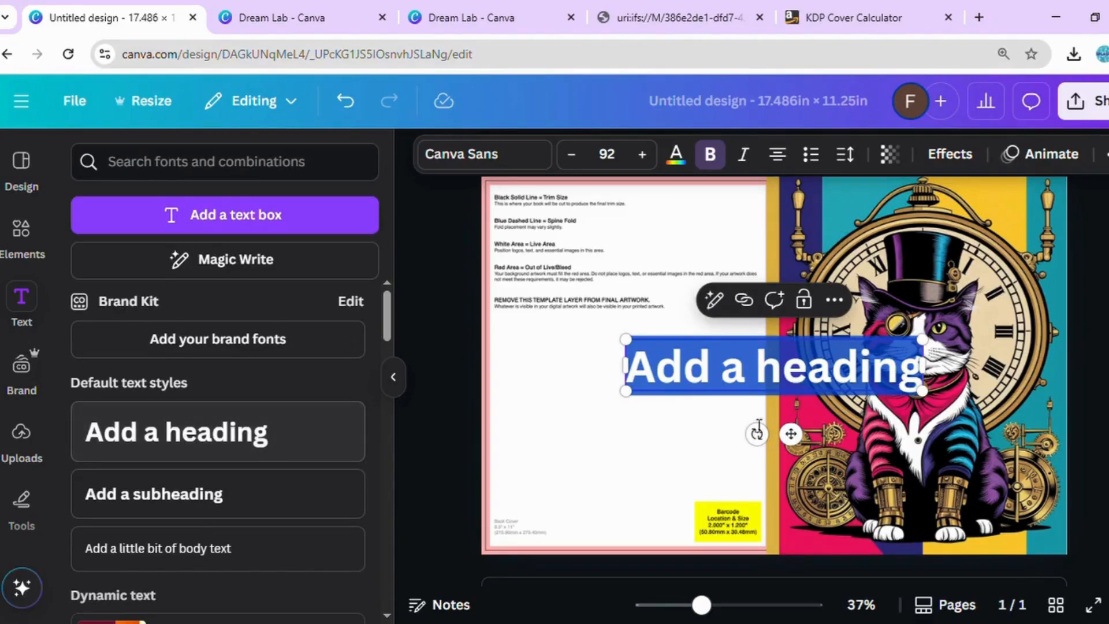
drag(793, 436, 947, 283)
drag(774, 196, 819, 198)
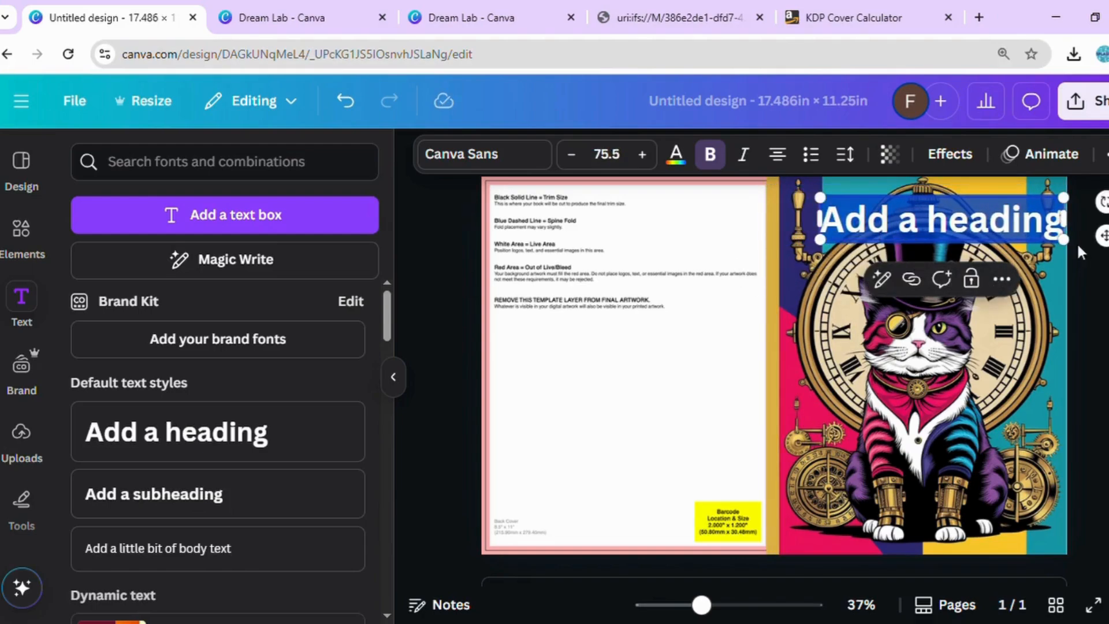
drag(1100, 250, 1096, 239)
click(938, 228)
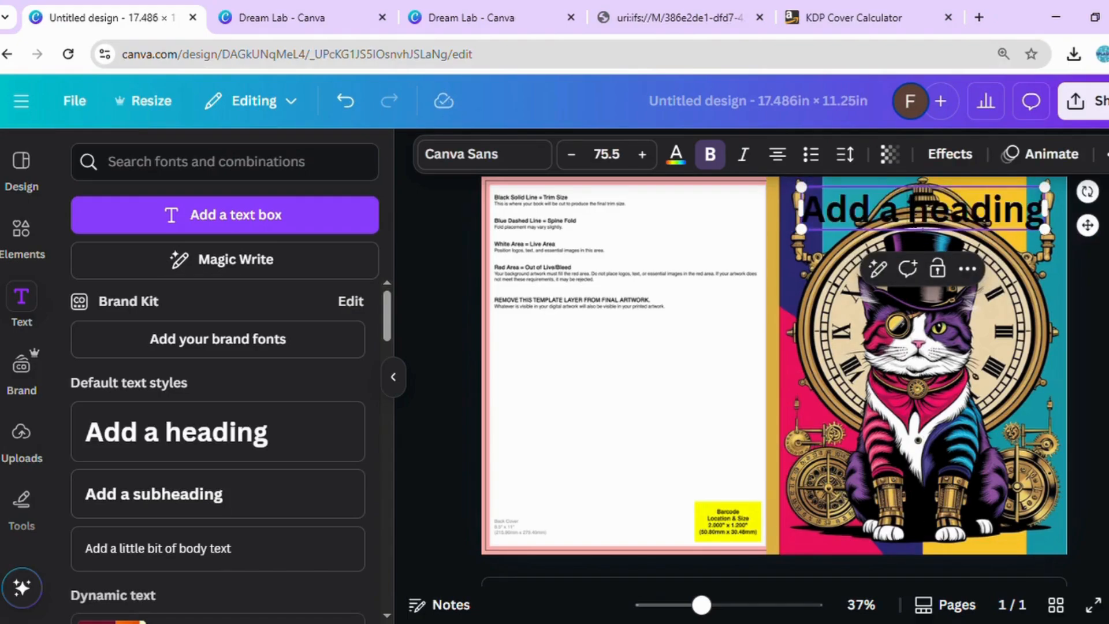
Step: Replace the heading's placeholder text with "SteamPunk"
double_click(913, 220)
text(Stwa)
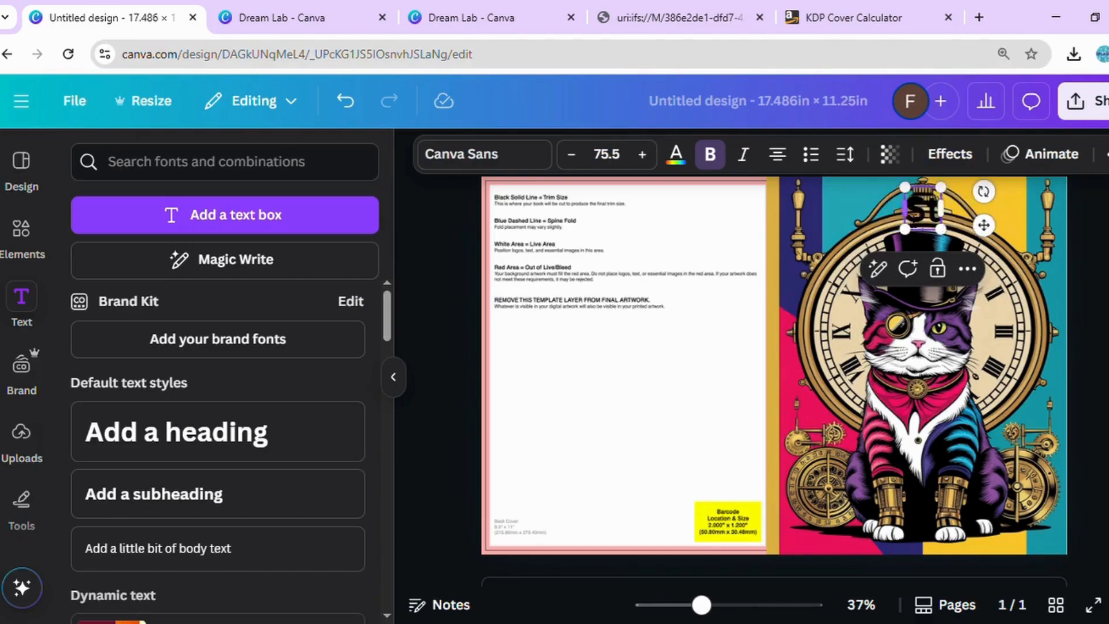
key(BackSpace)
key(BackSpace)
text(eamPun)
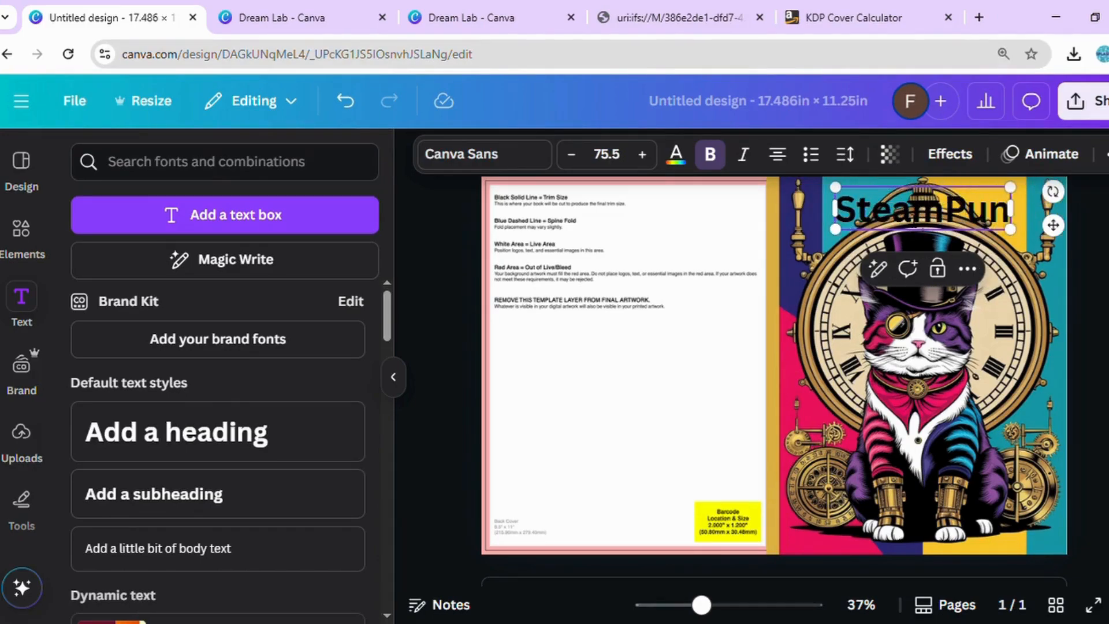
text(k)
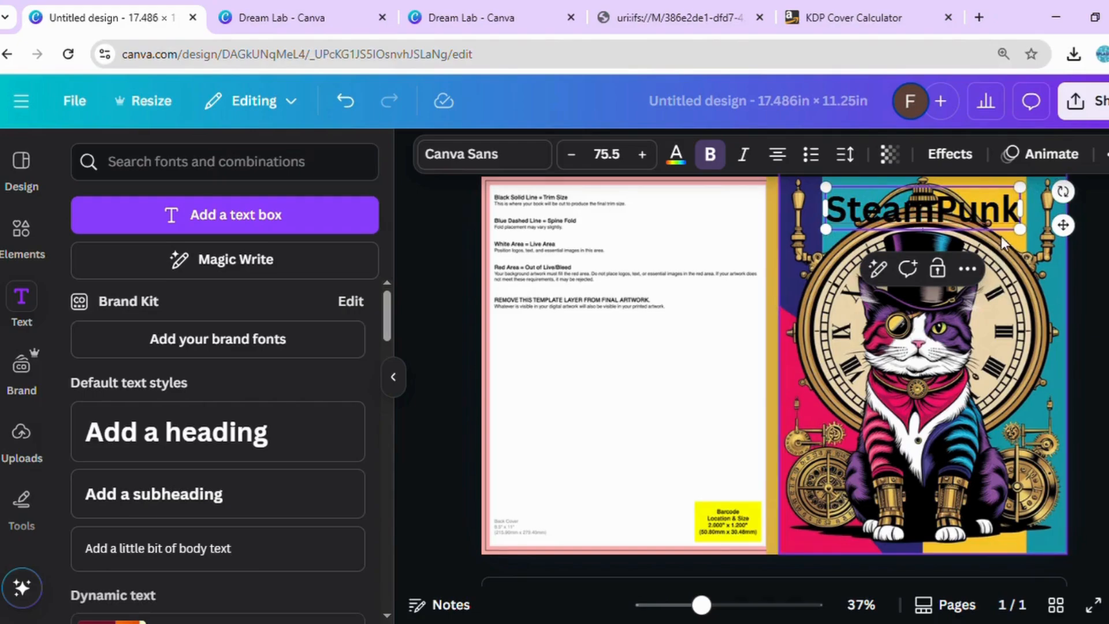
Step: Change the SteamPunk title's text color to white
click(1097, 279)
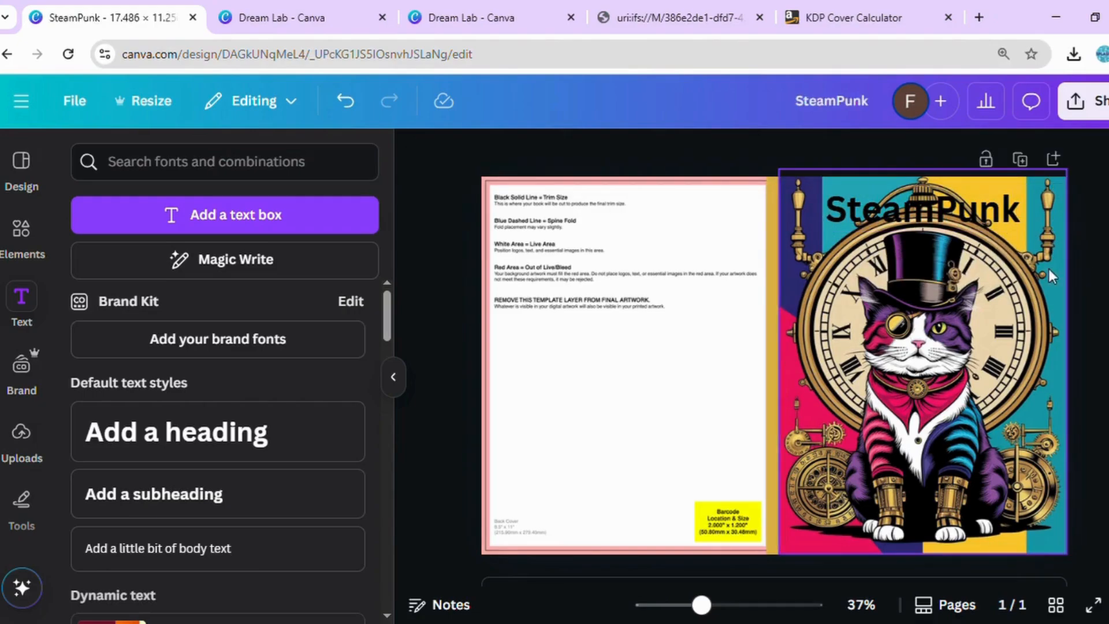
click(974, 229)
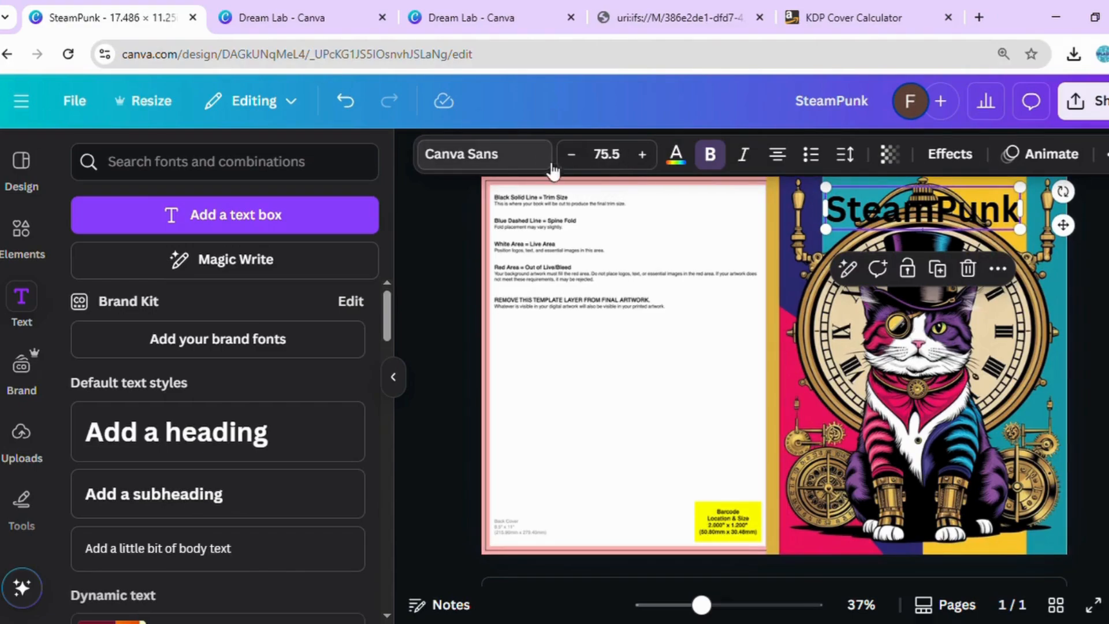
click(676, 156)
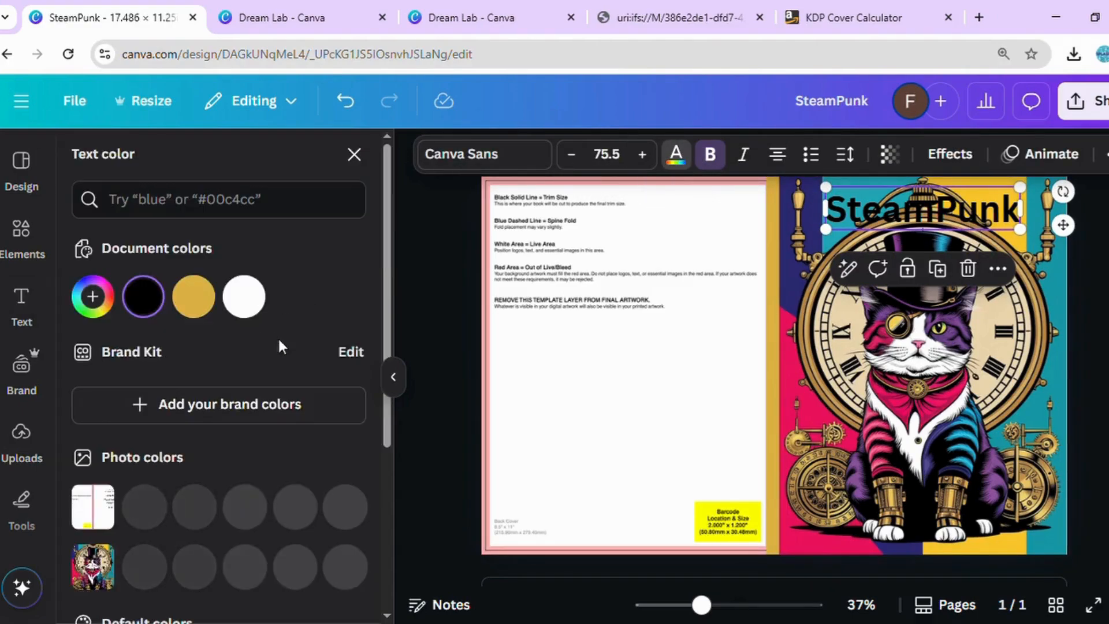
click(252, 297)
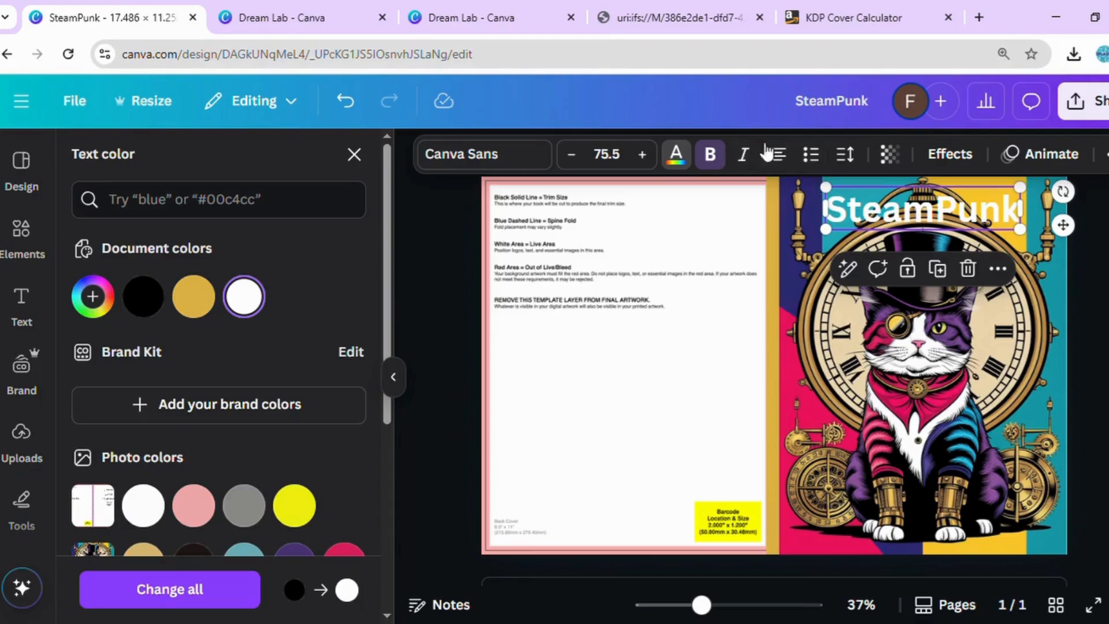
Step: Apply an Outline effect to the title and set the outline color to black
click(941, 157)
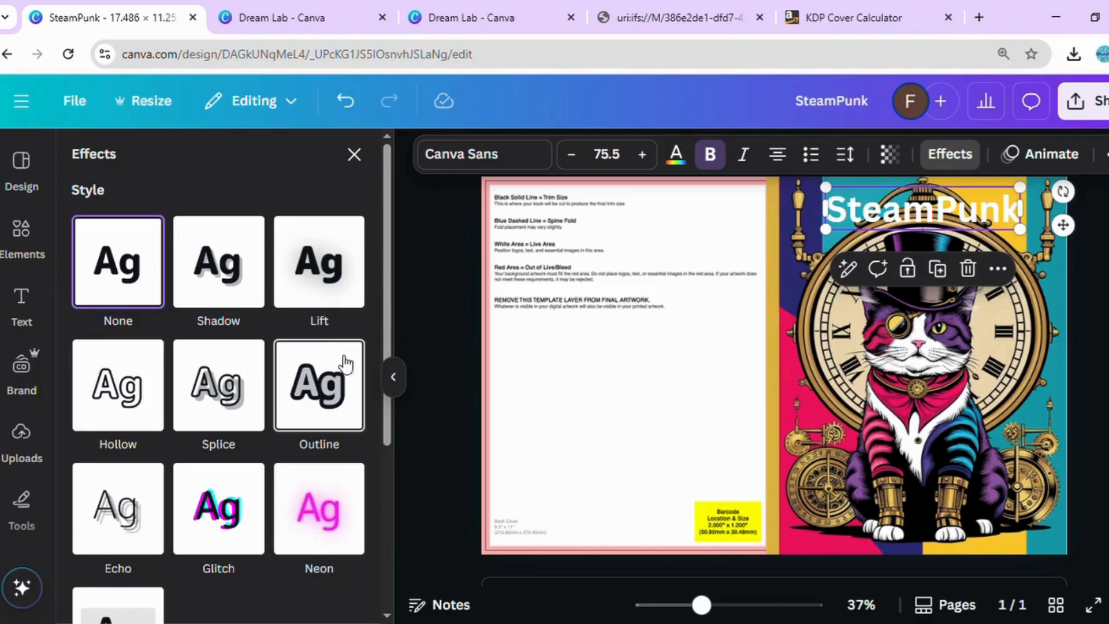
click(333, 381)
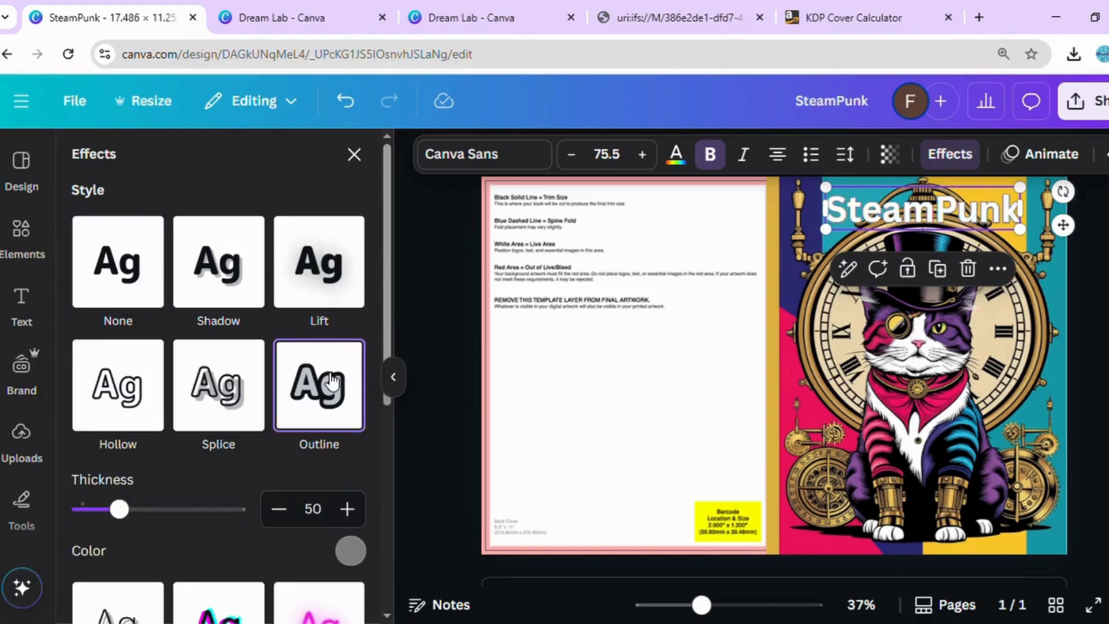
click(353, 553)
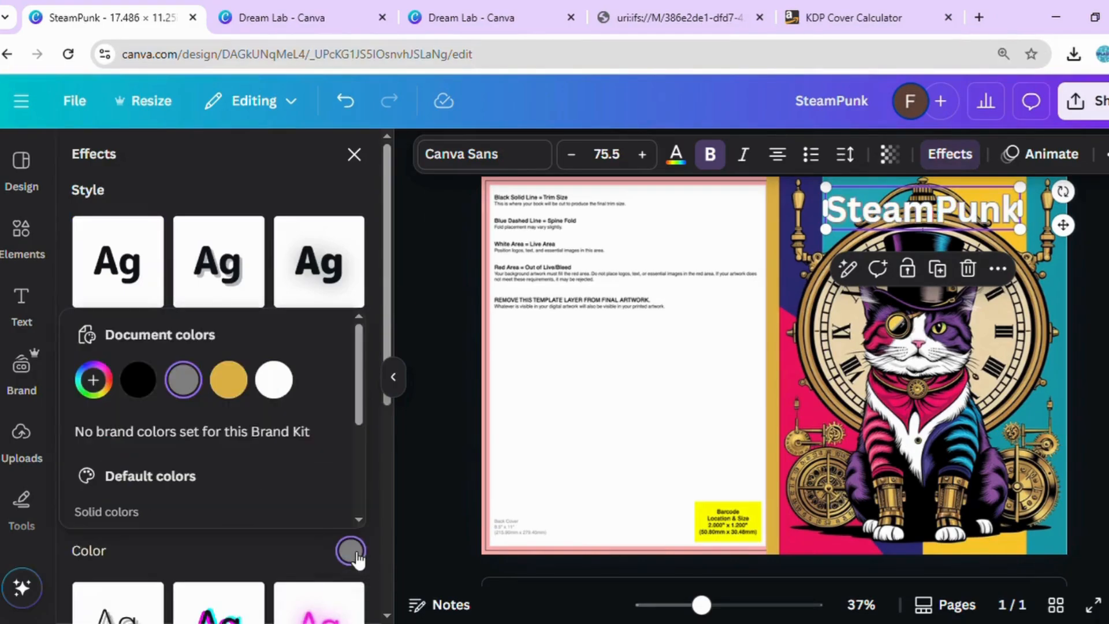
click(139, 388)
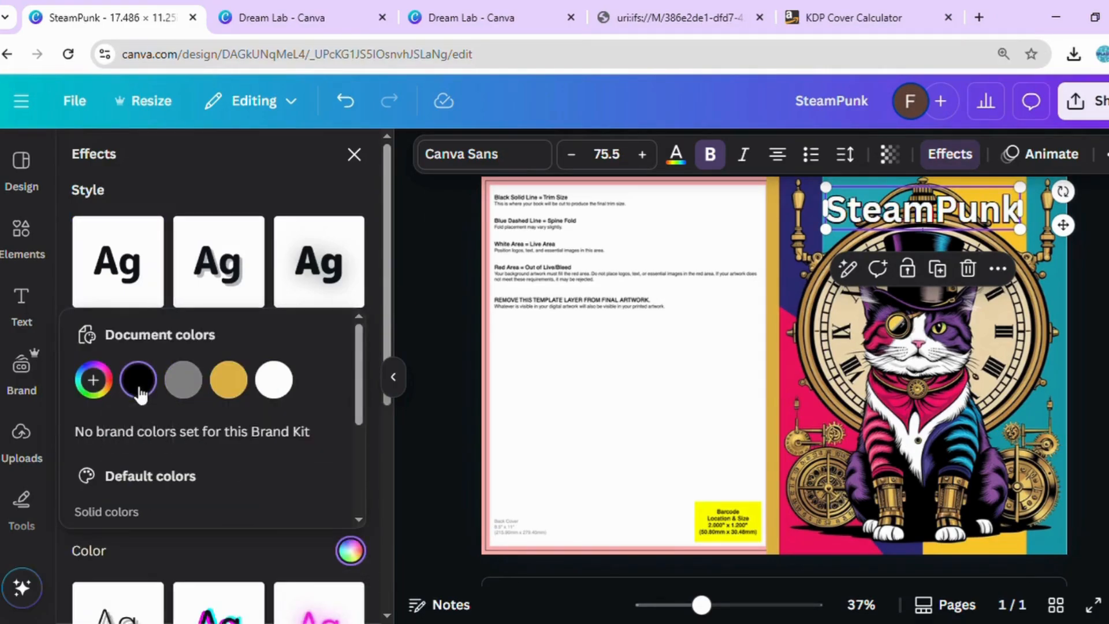
key(Escape)
Step: Search the fonts for "steam" and set the title's font to Steamwreck
click(484, 159)
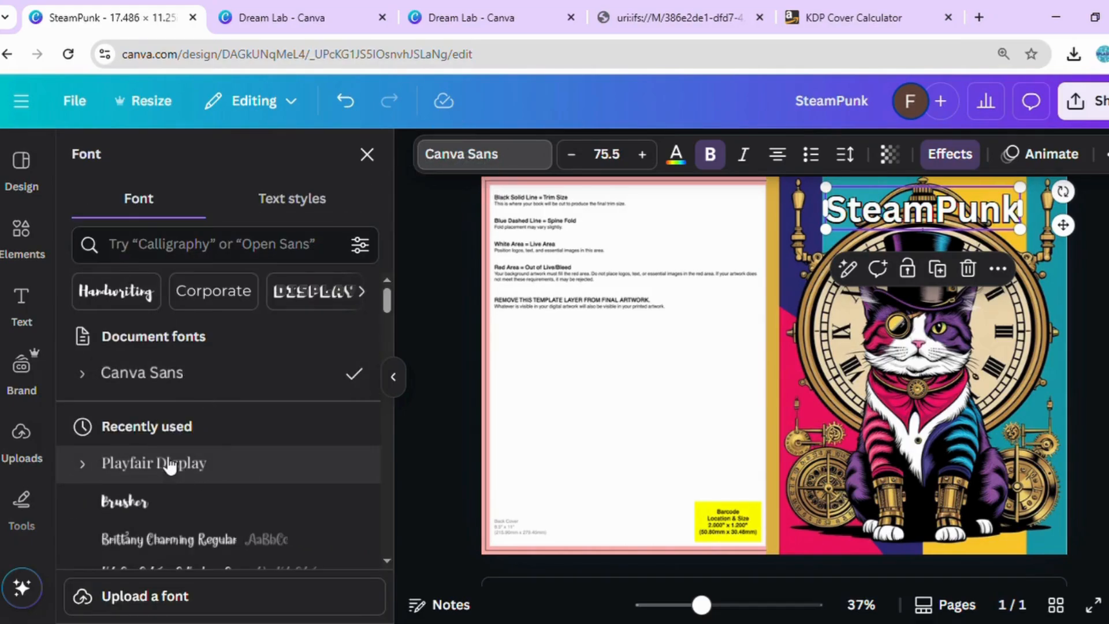
text(steam)
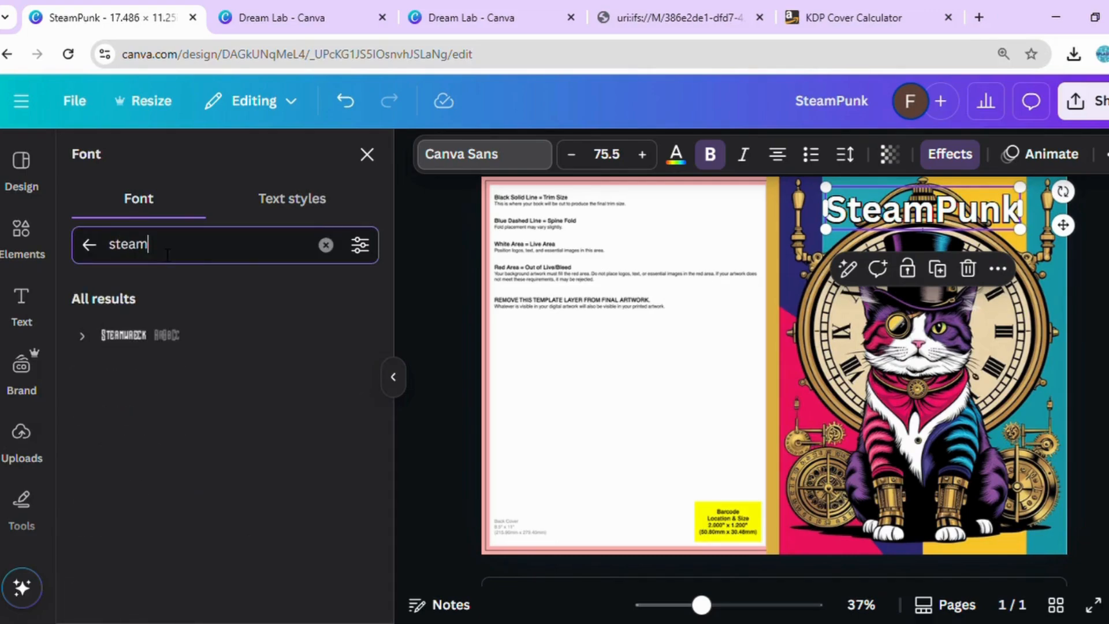
click(130, 339)
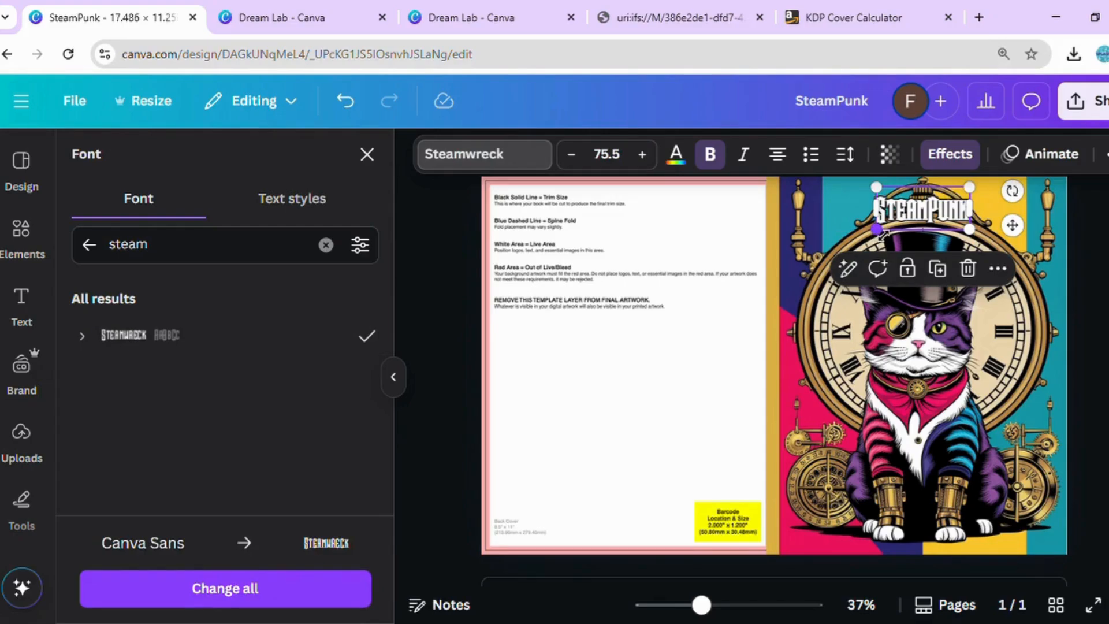
Step: Scale the title to font size 117 and center it across the top of the front cover
drag(884, 234, 807, 268)
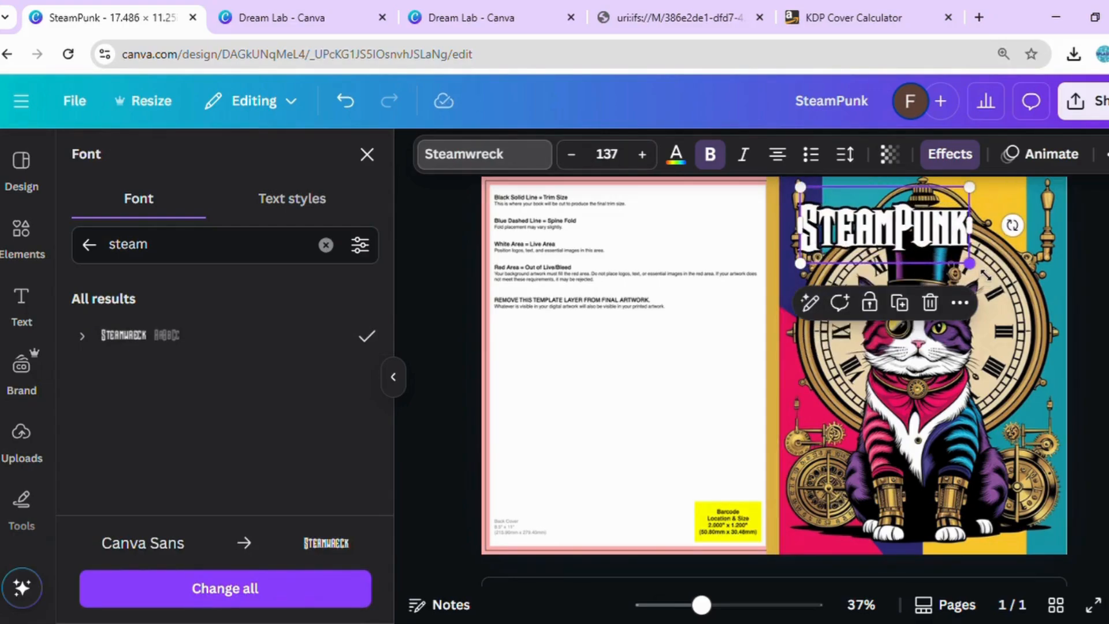
drag(986, 276, 966, 248)
drag(912, 215, 949, 209)
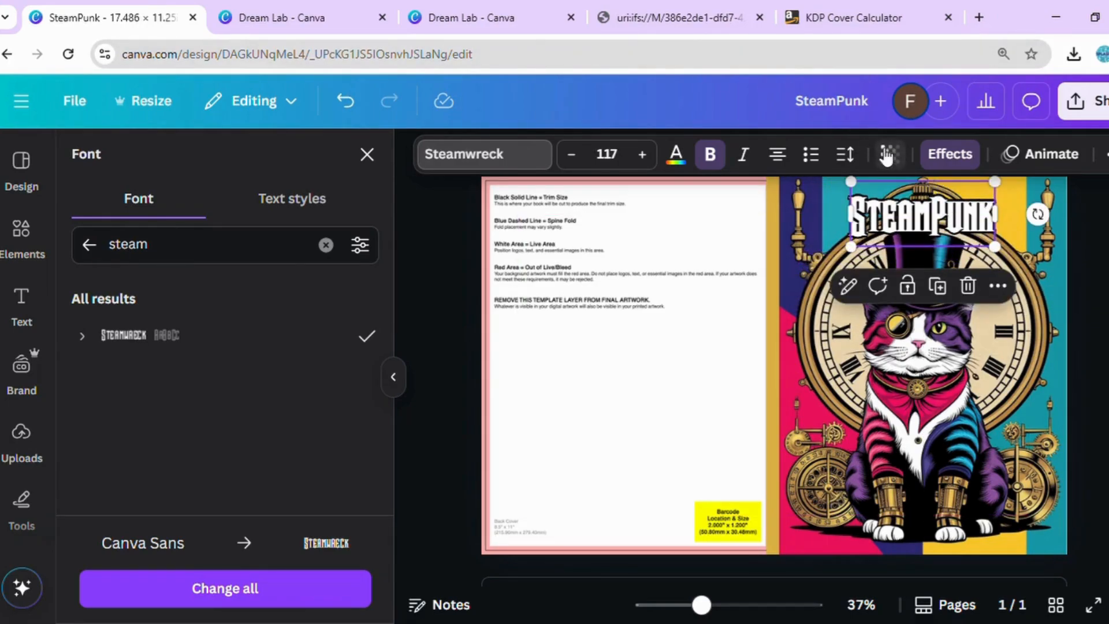
Step: Widen the title's letter spacing to 97
click(846, 155)
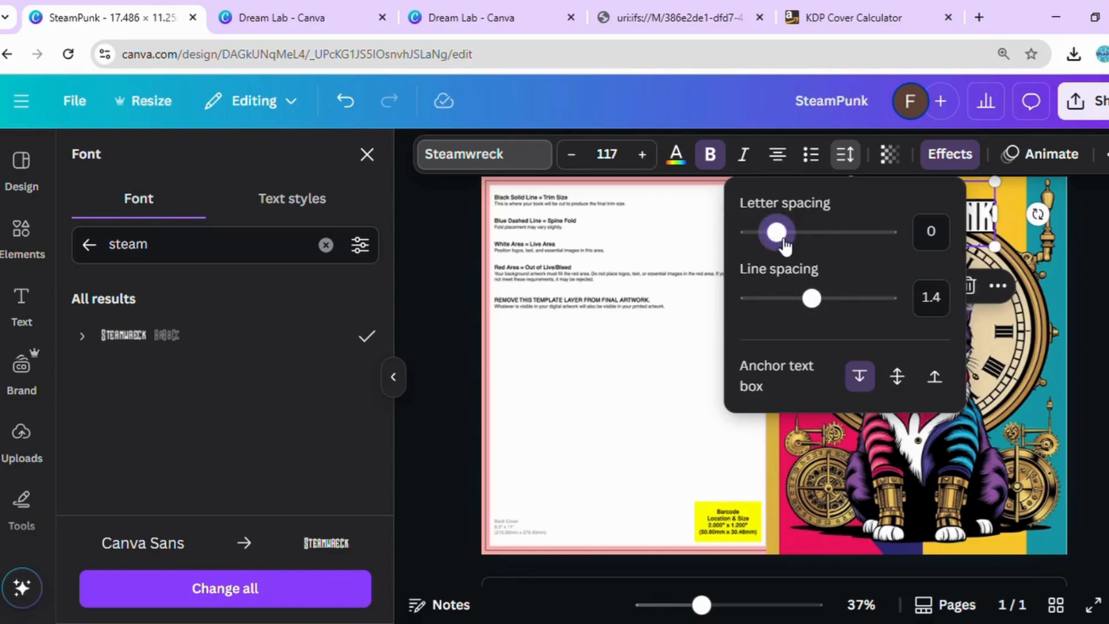
mouse_move(775, 238)
mouse_down()
mouse_move(756, 238)
mouse_move(806, 239)
mouse_move(791, 239)
mouse_up()
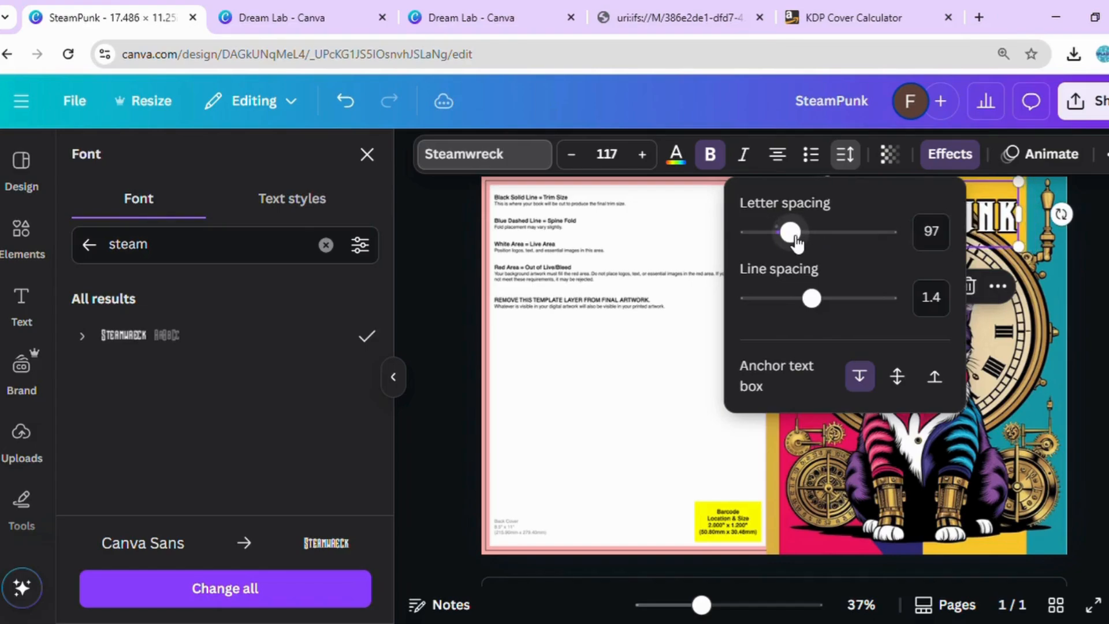
click(955, 220)
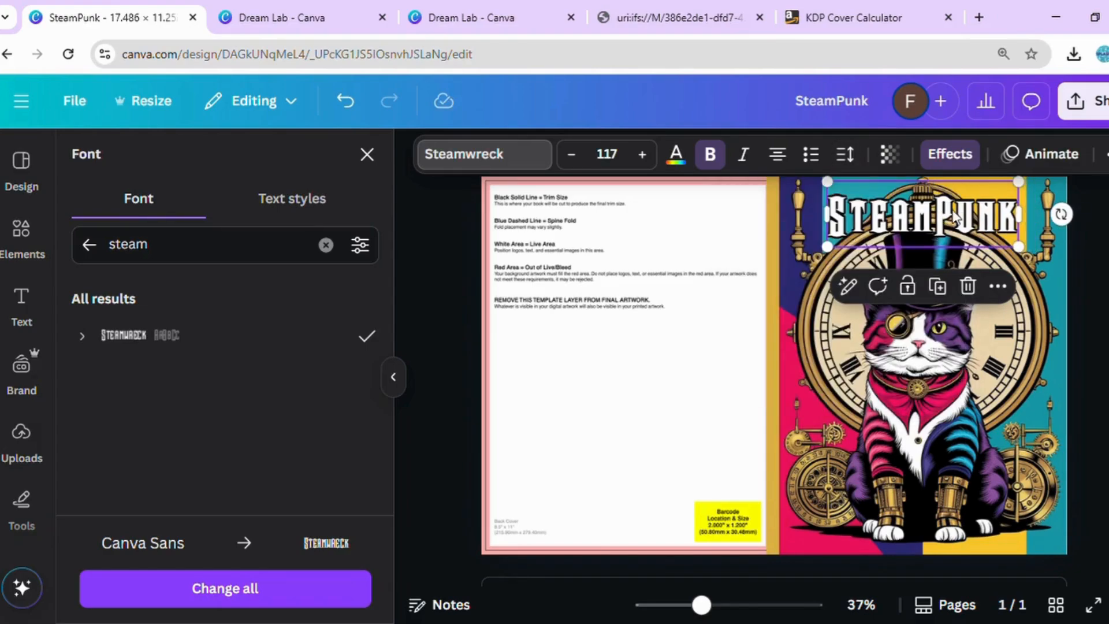
click(1101, 259)
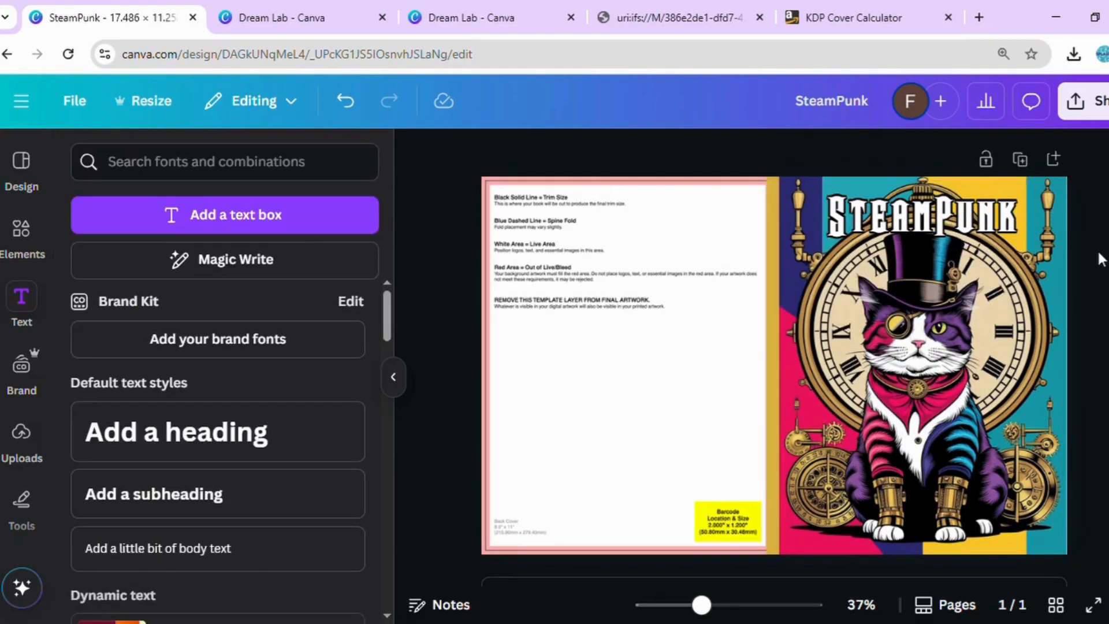
Step: Nudge the title slightly upward and increase its outline thickness to 104
drag(946, 225, 943, 222)
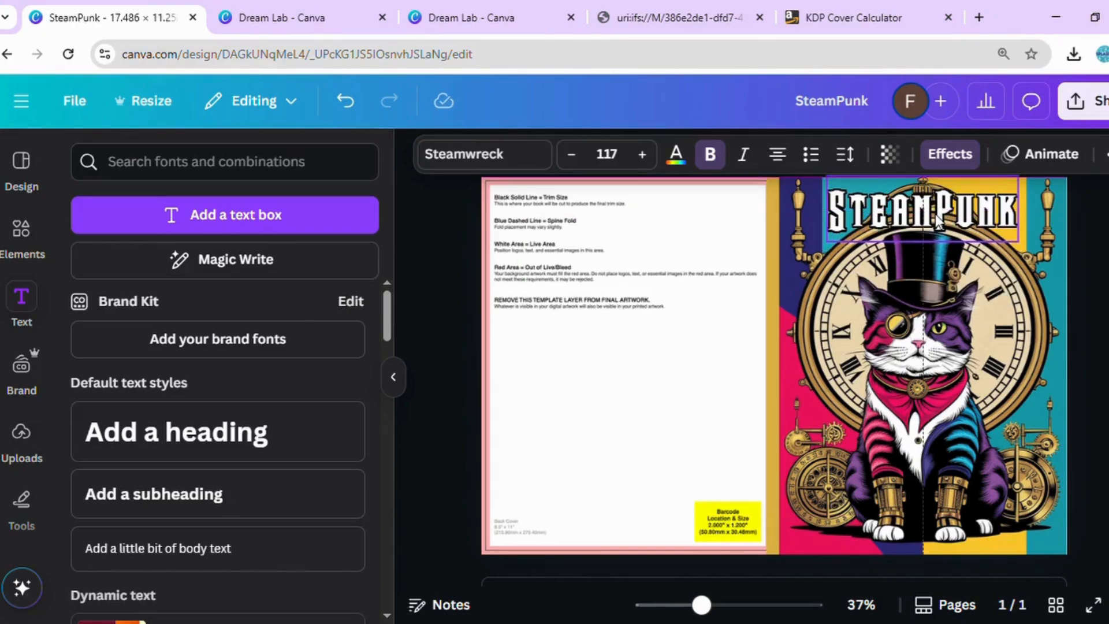
click(934, 157)
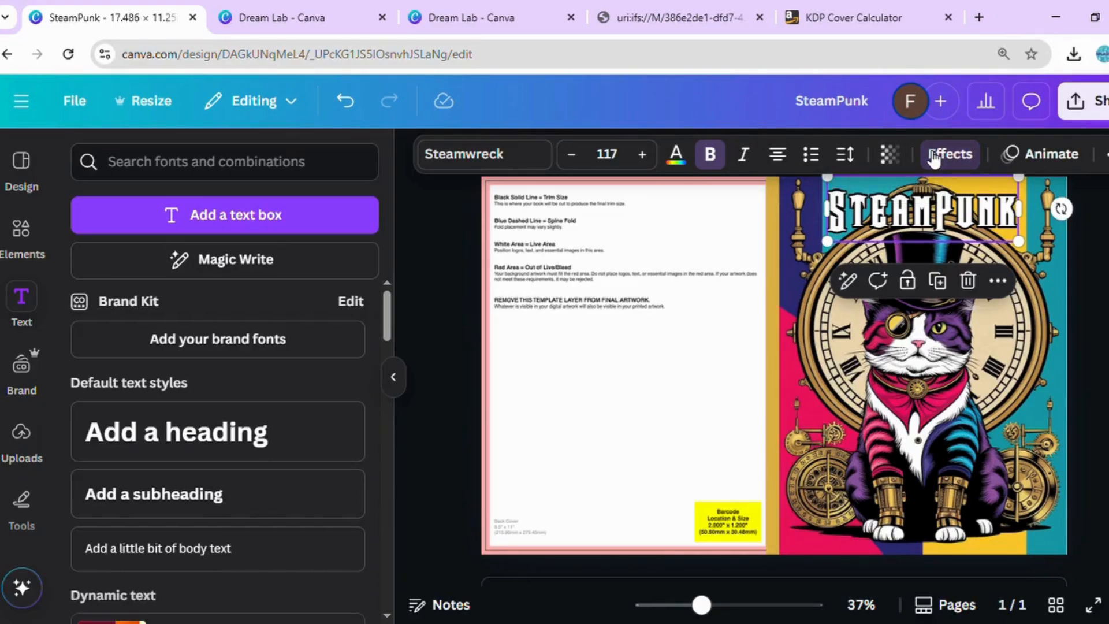
drag(195, 509, 169, 522)
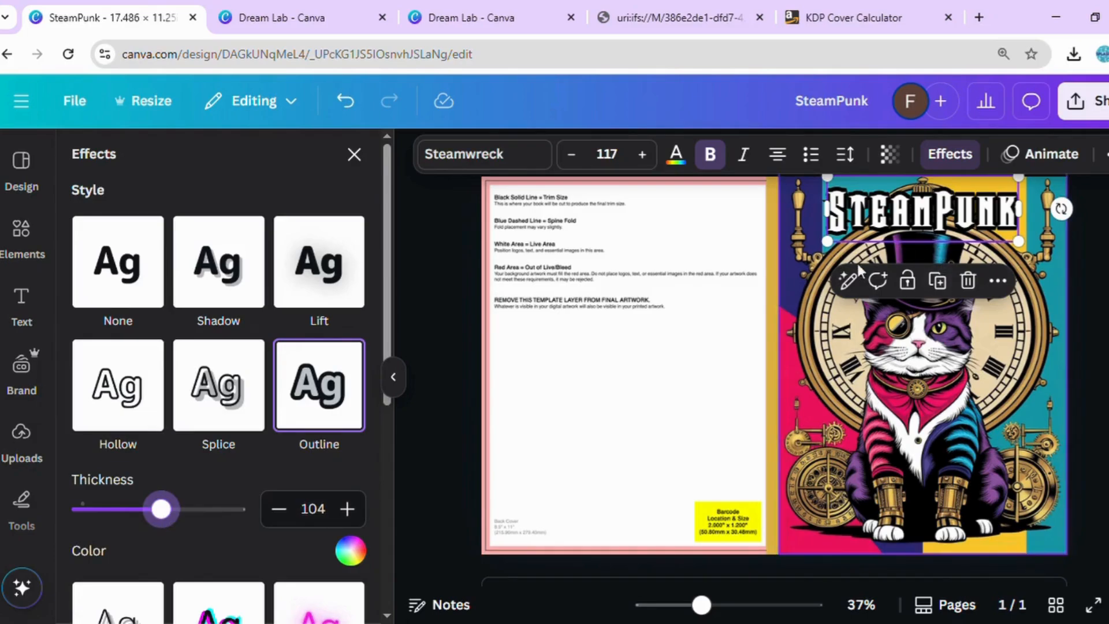
Step: Duplicate the title directly below the original and replace the copy's text with "Adult Coloring Book"
drag(926, 229, 1019, 257)
click(925, 254)
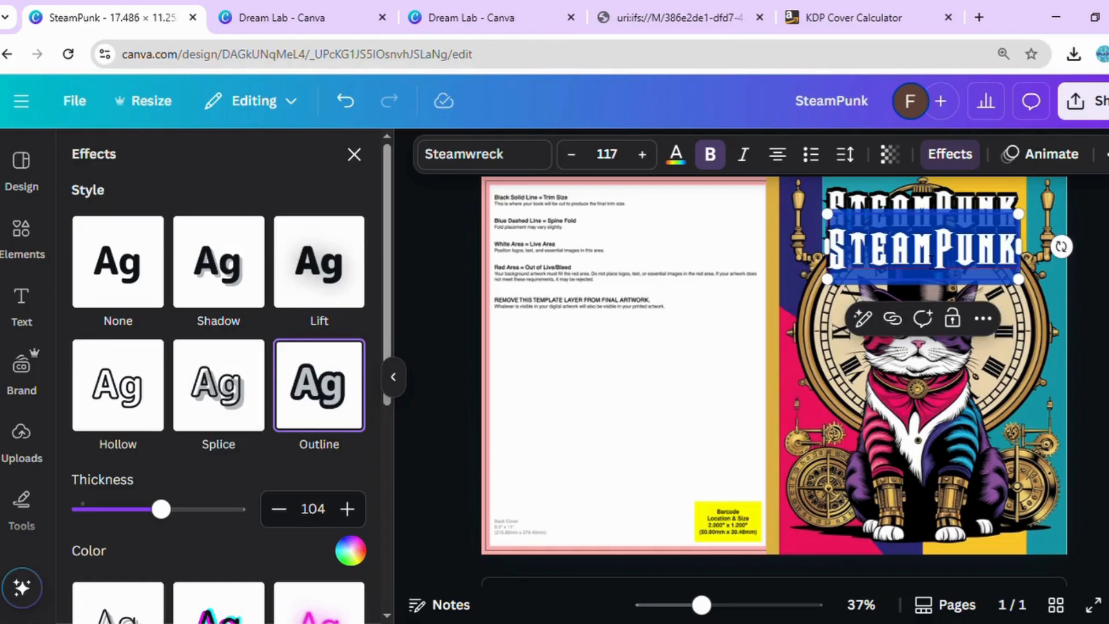
text(ADULT CO)
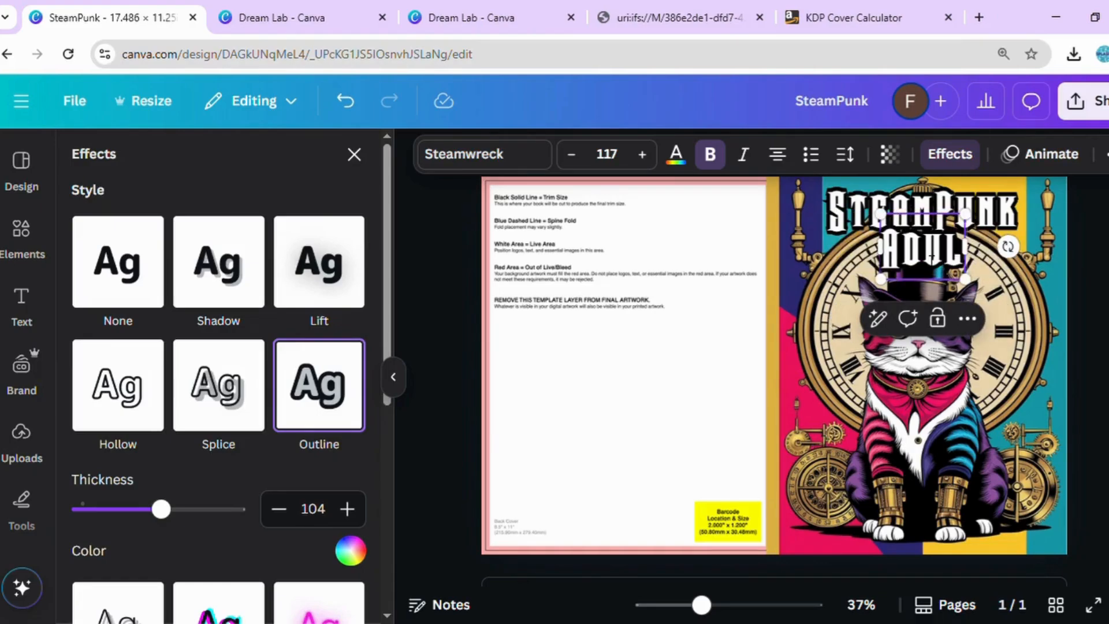
text(LORING)
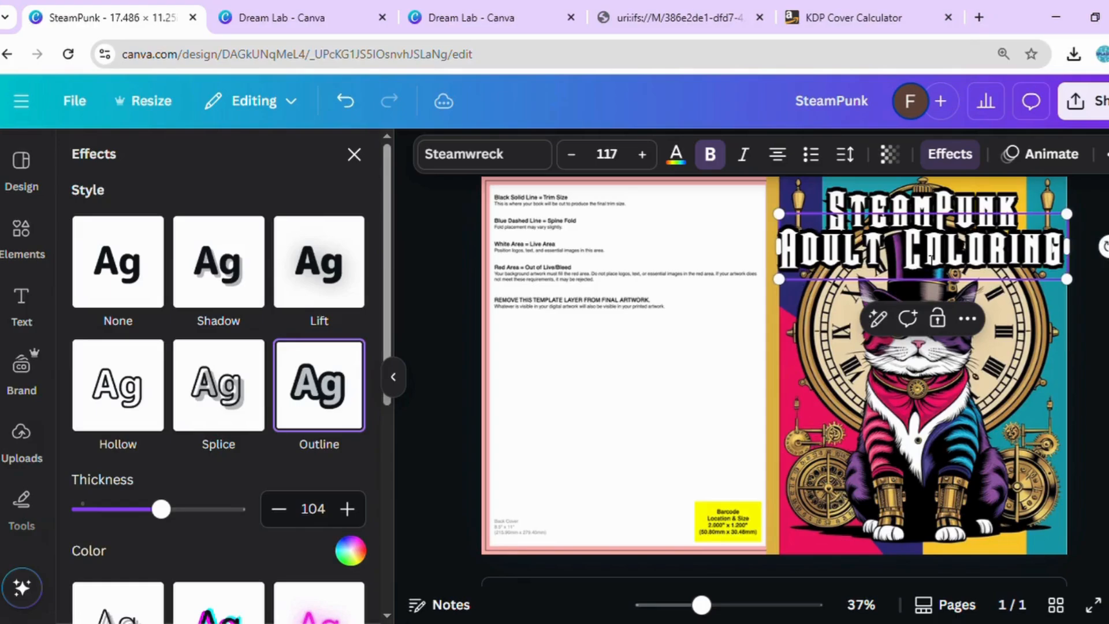
key(Return)
text(BOOK)
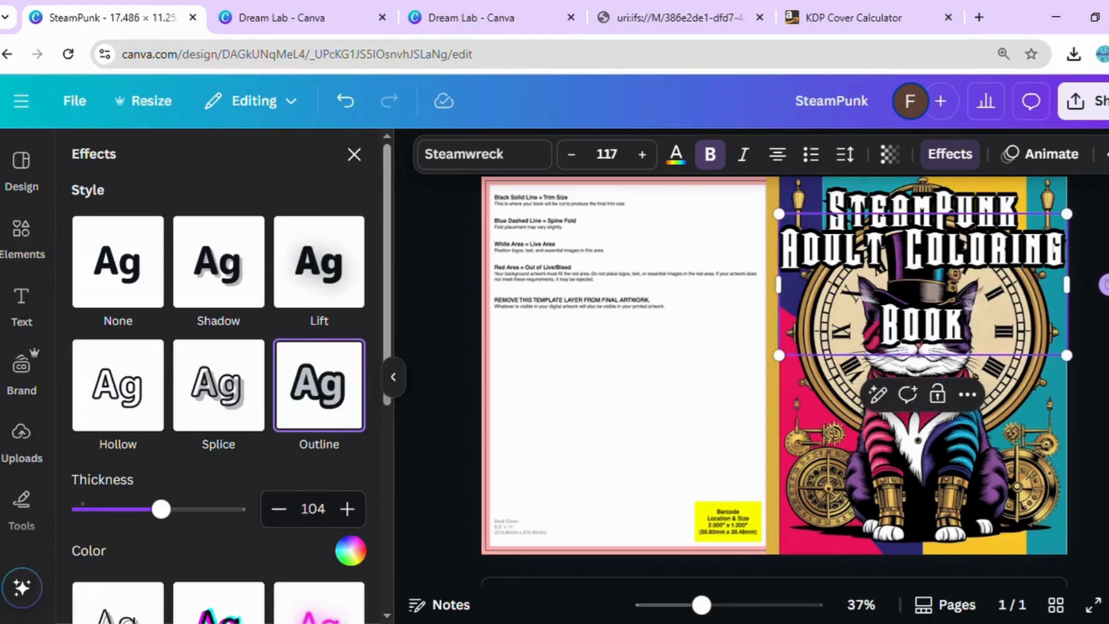
Step: Fit the subtitle on one line at font size 80.9 and center it below the title
drag(1087, 286, 1107, 286)
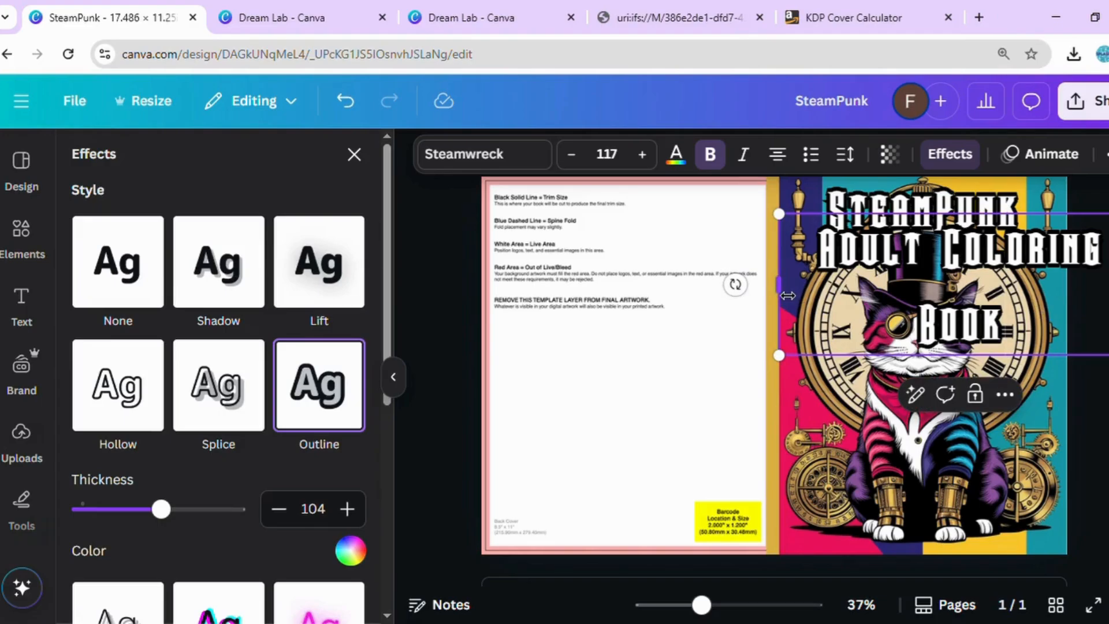
drag(787, 295, 828, 234)
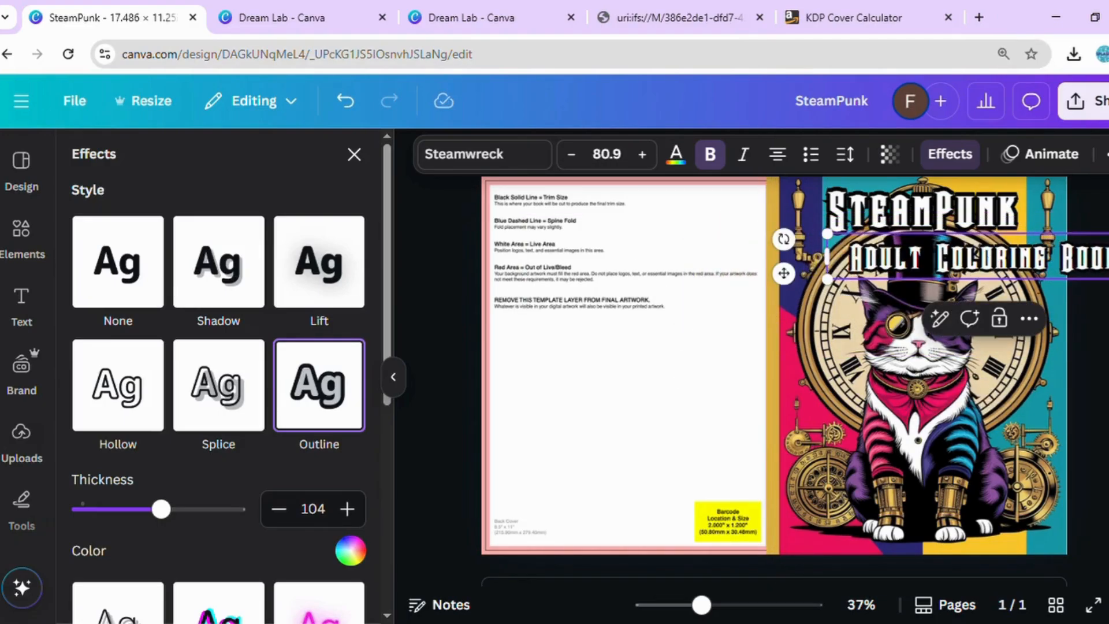
drag(772, 286, 727, 275)
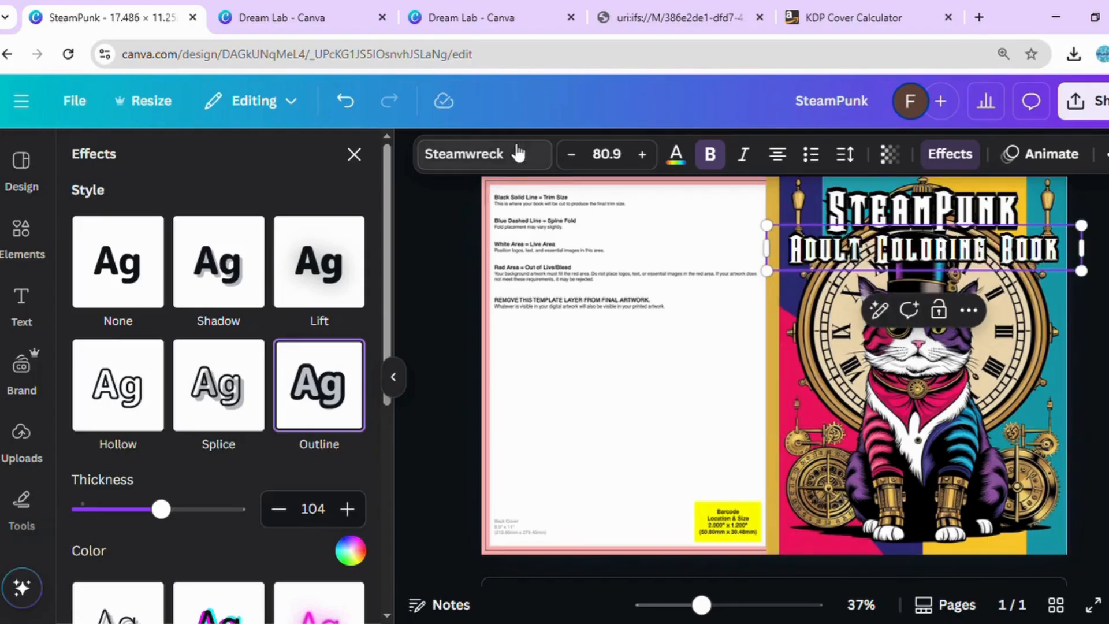
Step: Change the subtitle's font to Cinzel and scale it to size 40.8 on one line below the title
click(495, 154)
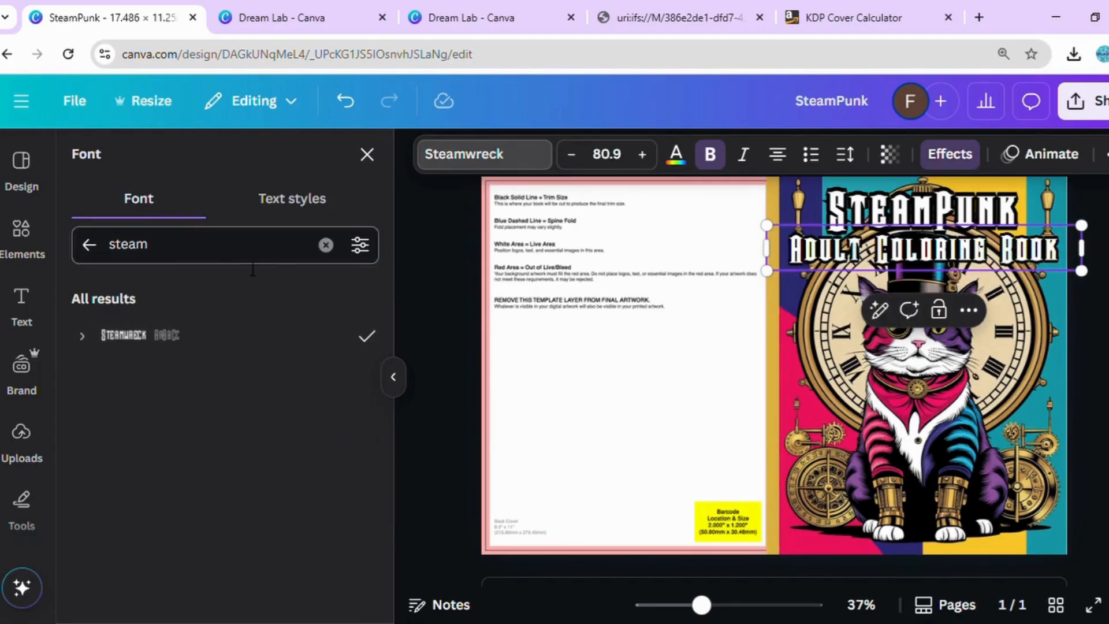
click(325, 247)
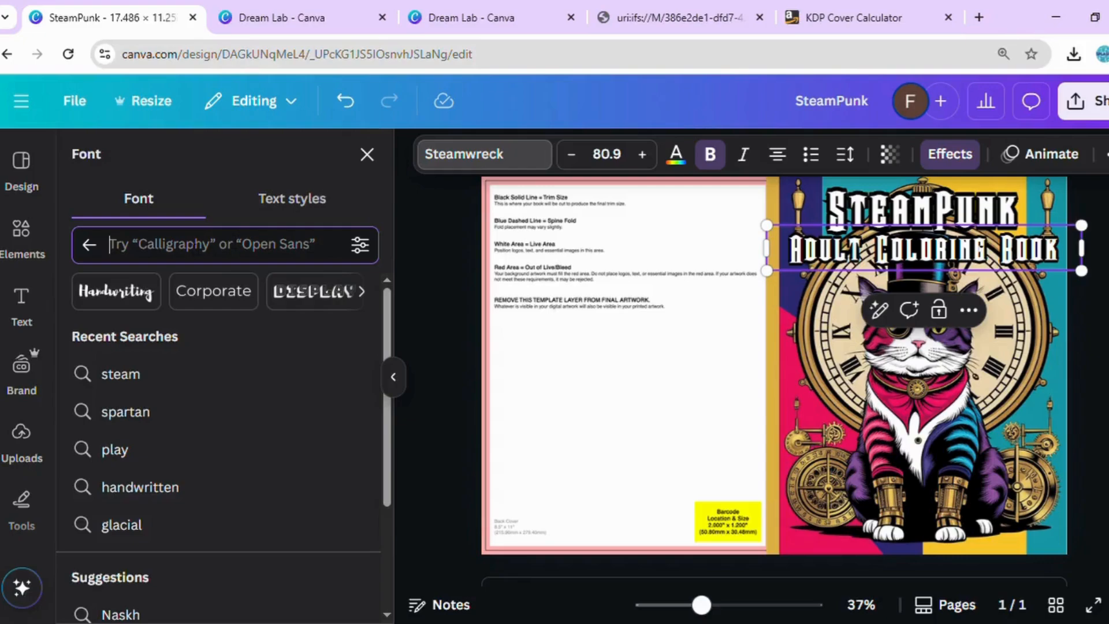
text(cinzel)
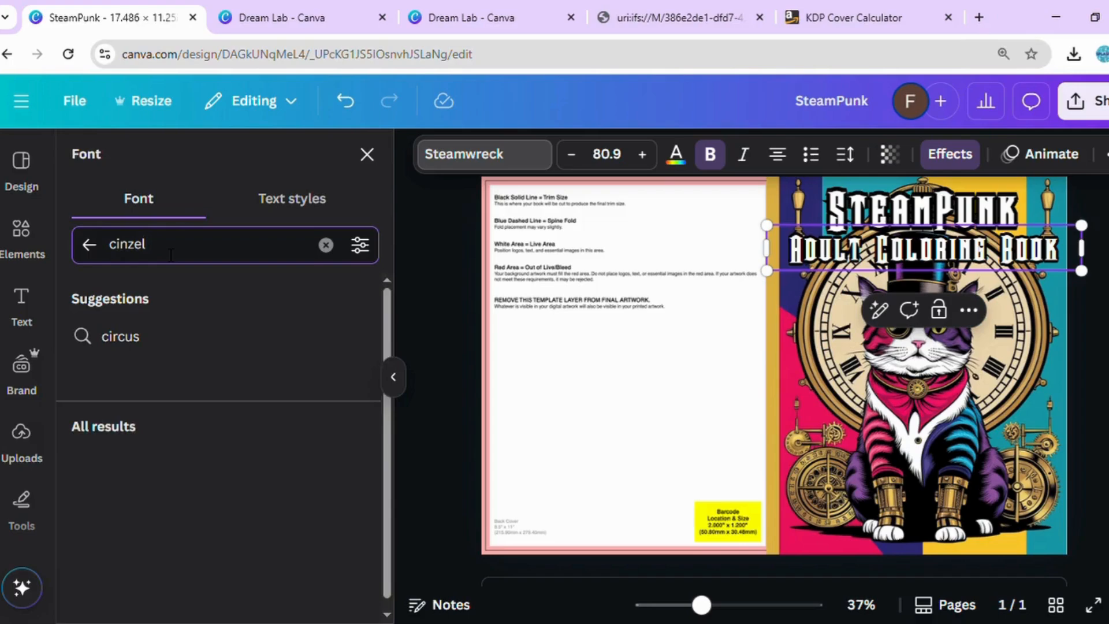
click(163, 344)
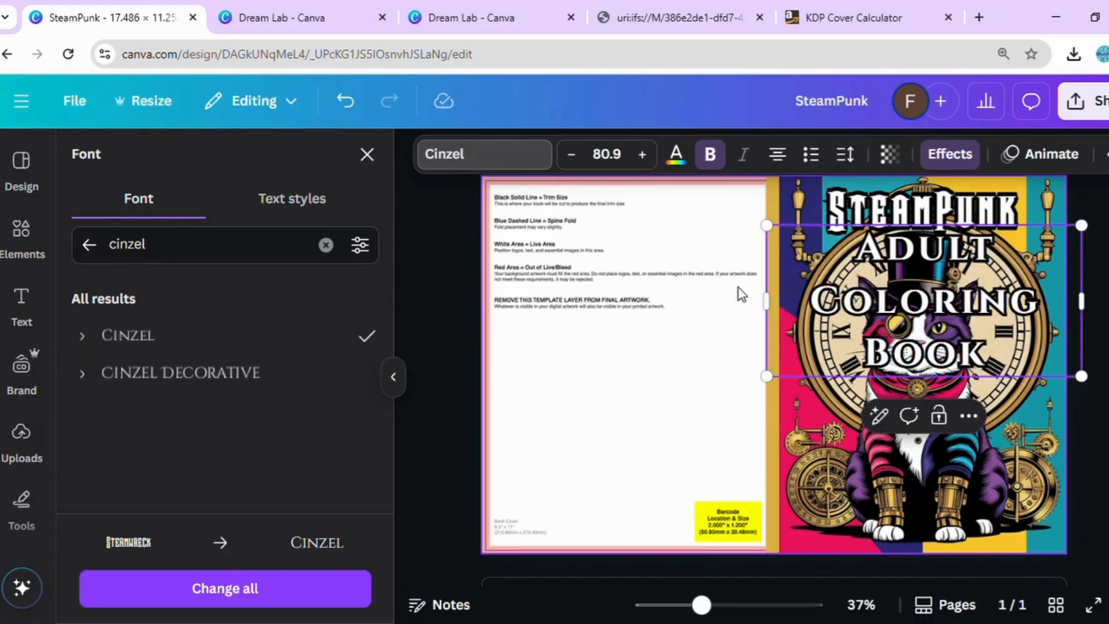
drag(767, 301, 779, 271)
mouse_move(958, 326)
mouse_down()
mouse_move(934, 312)
mouse_move(944, 311)
mouse_up()
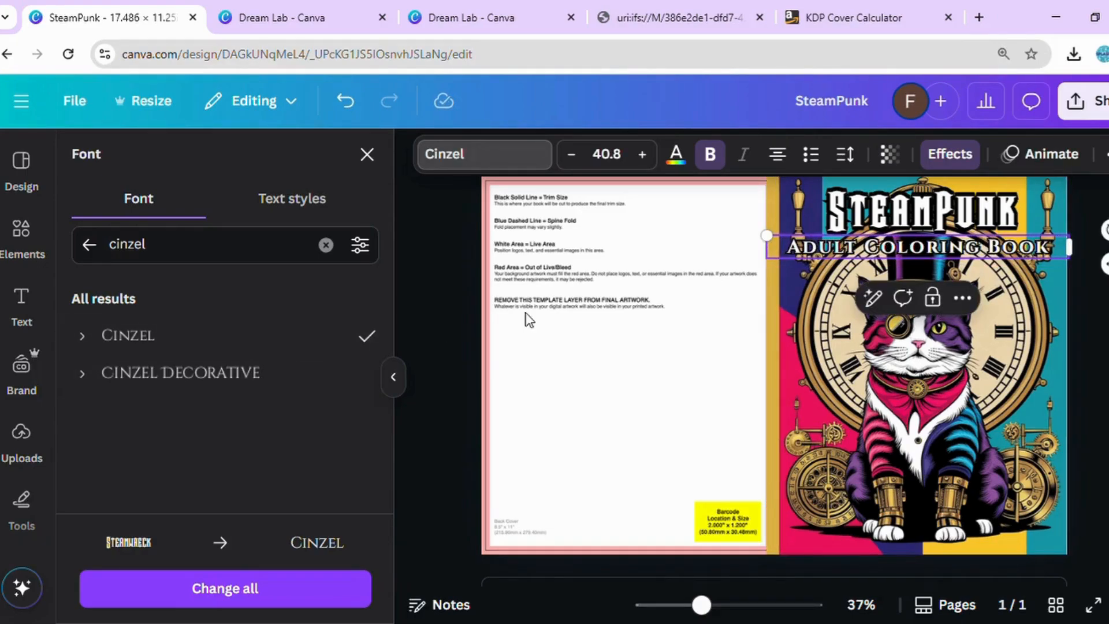
Step: Replace the subtitle's outline with the Background text effect
click(950, 154)
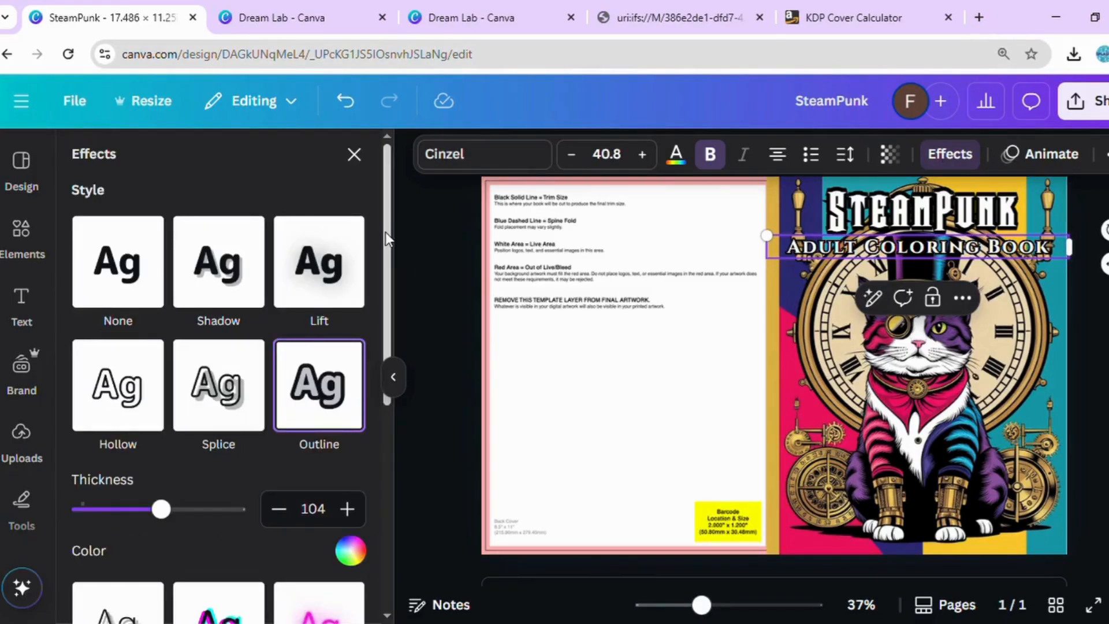
drag(386, 231, 405, 476)
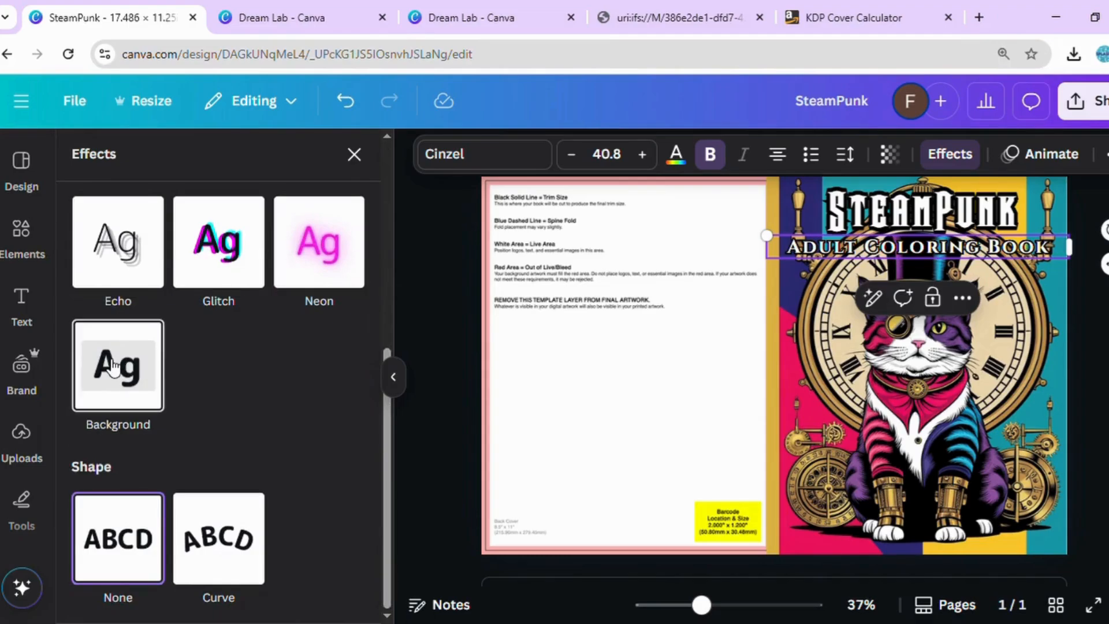
click(114, 368)
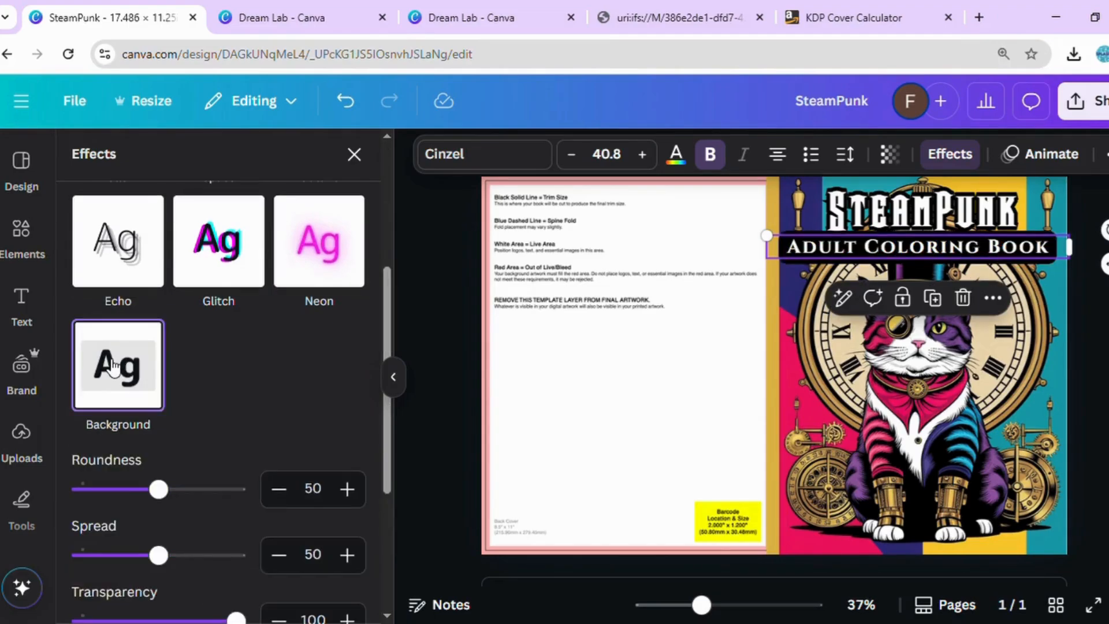
Step: Set the subtitle's Background effect color to the dark blue #2E2B73 sampled from the front cover image
drag(386, 301, 390, 407)
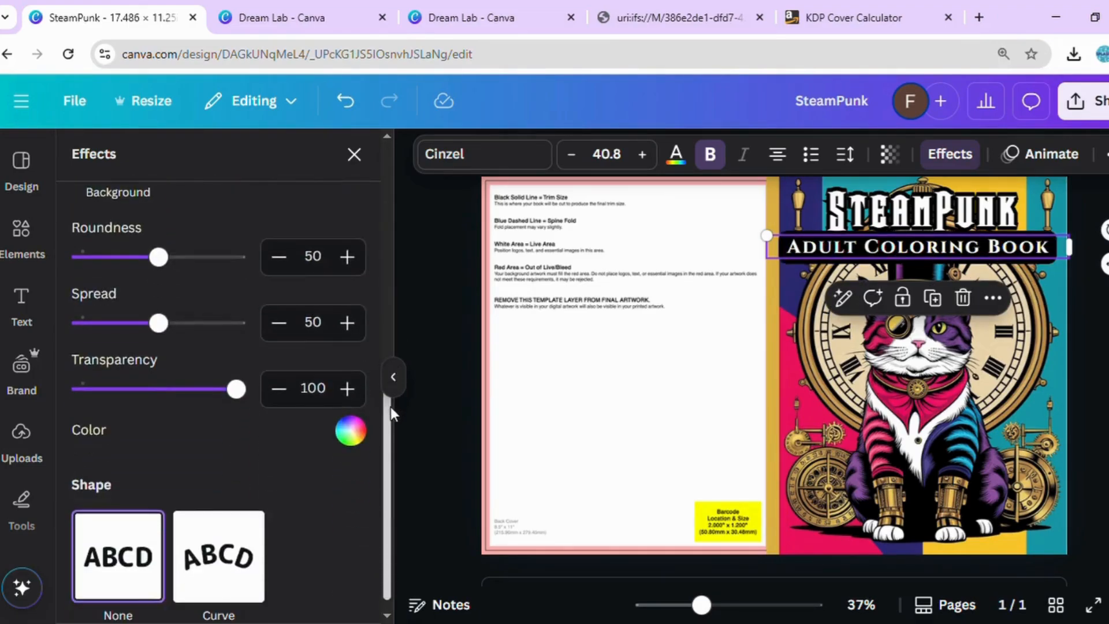
click(360, 442)
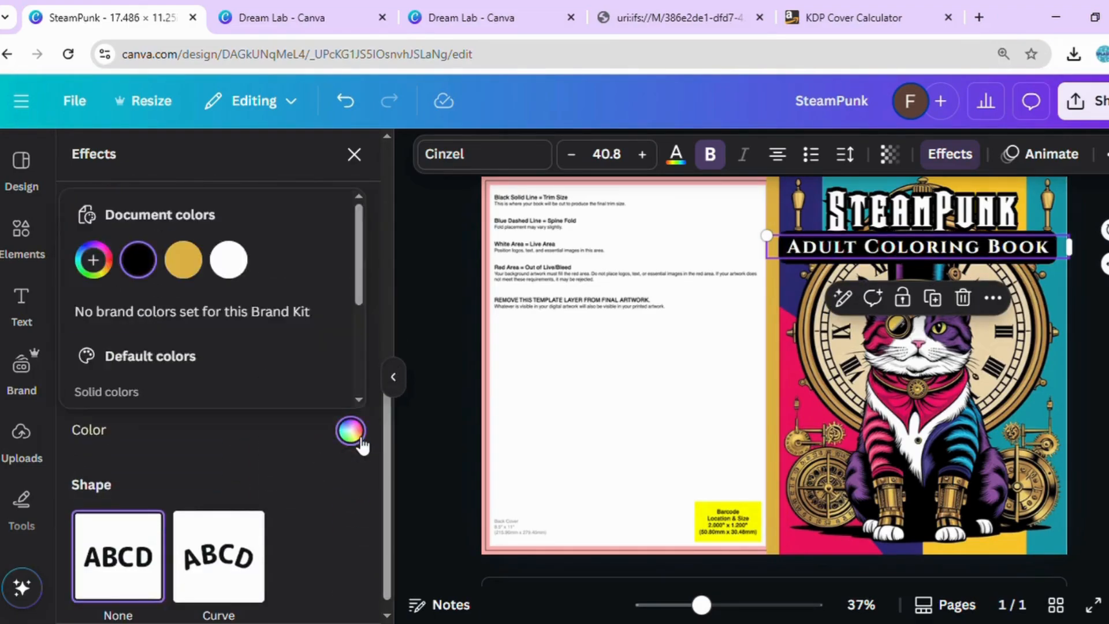
click(100, 271)
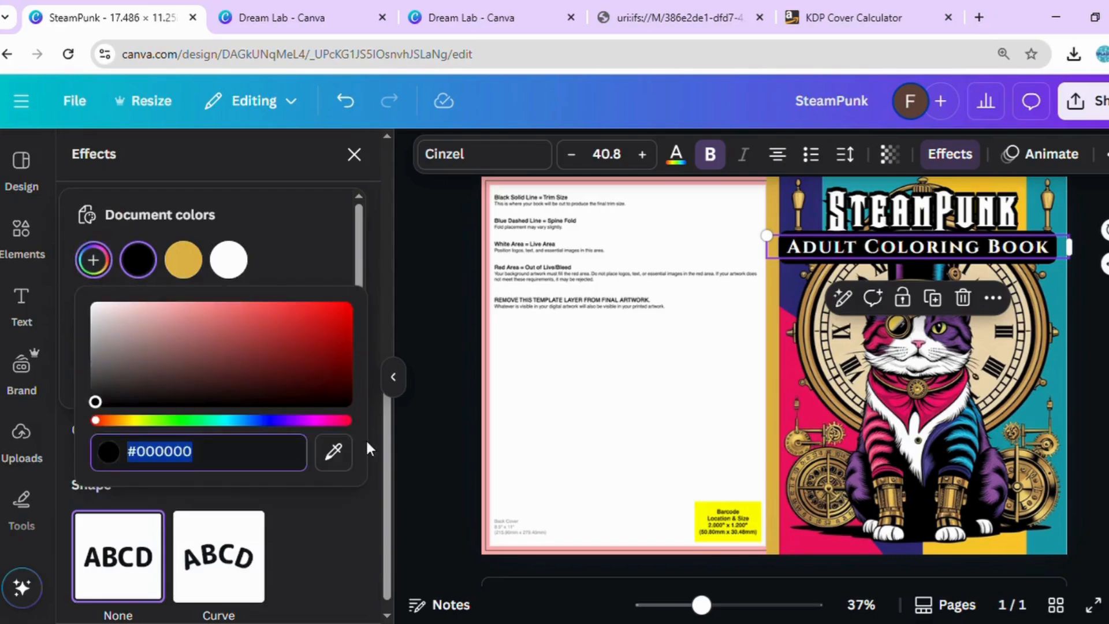
click(334, 451)
click(793, 214)
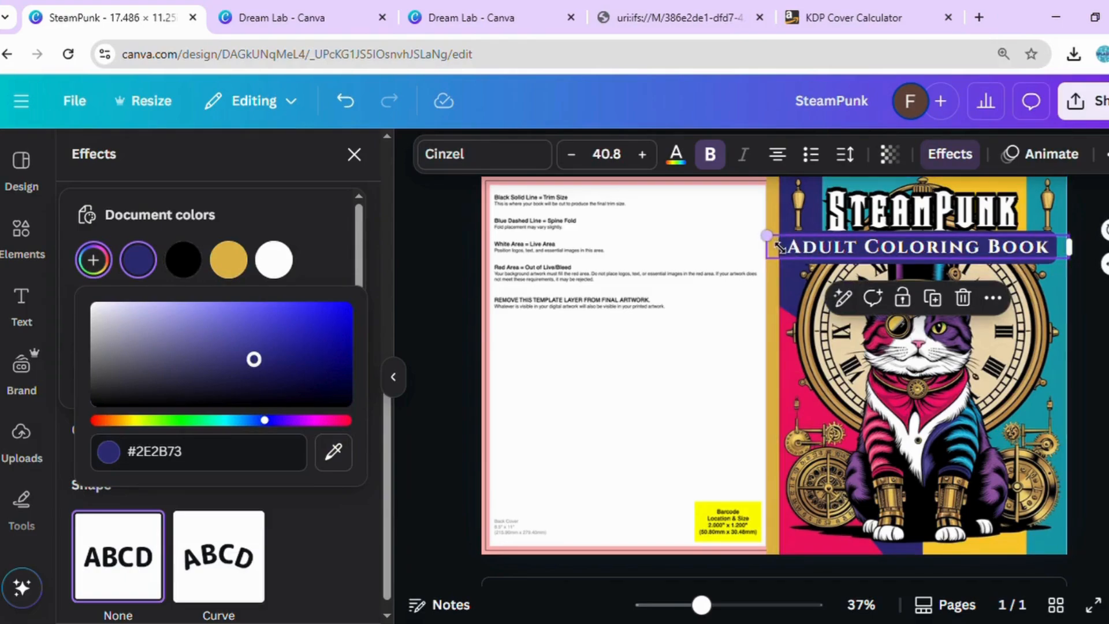
Step: Scale the subtitle down to font size 36.5 and center it on the front cover directly below the title
drag(779, 247, 811, 251)
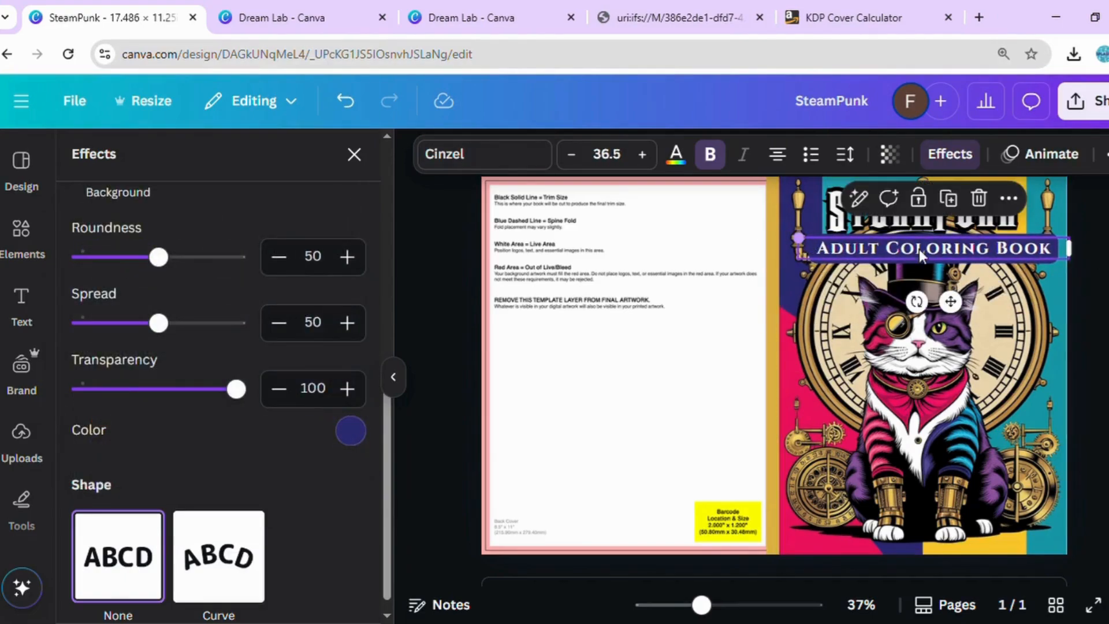
drag(958, 308, 956, 301)
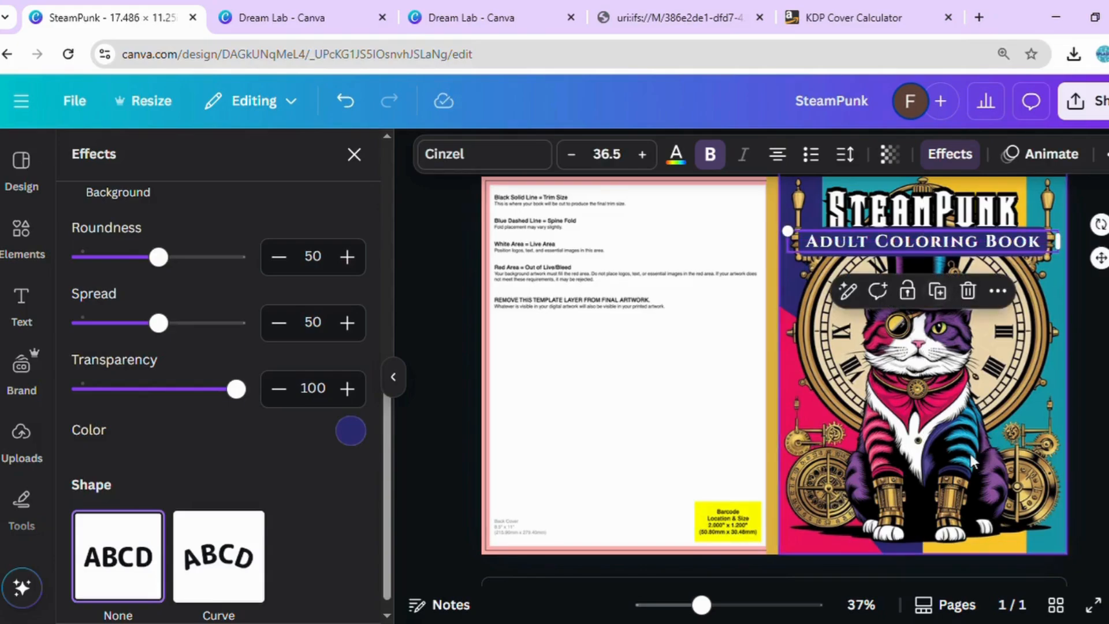
click(959, 443)
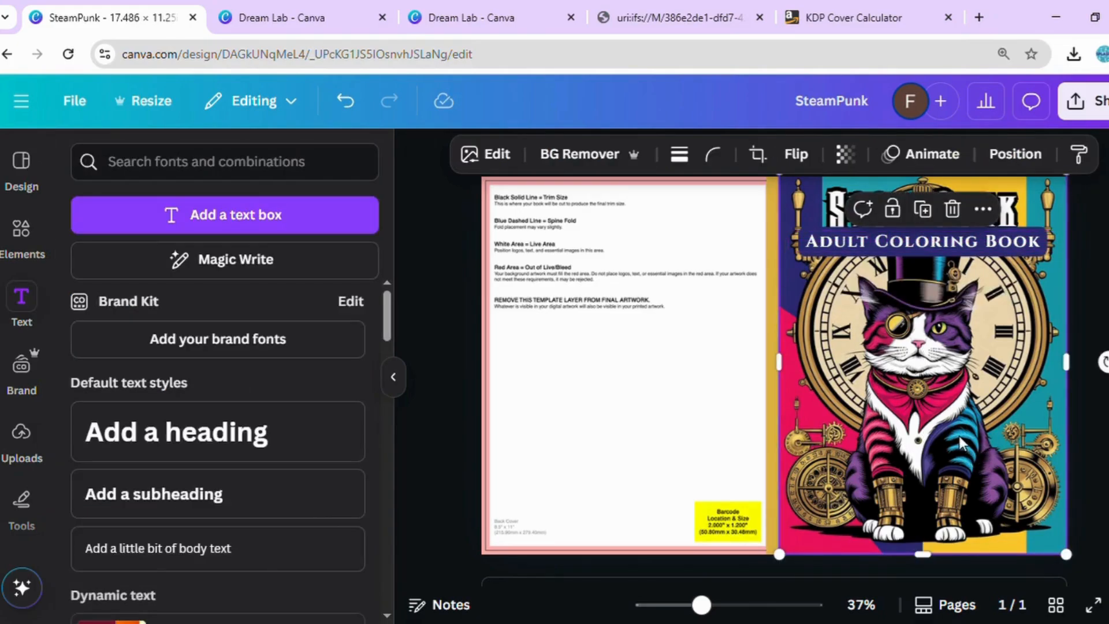
drag(959, 443, 960, 438)
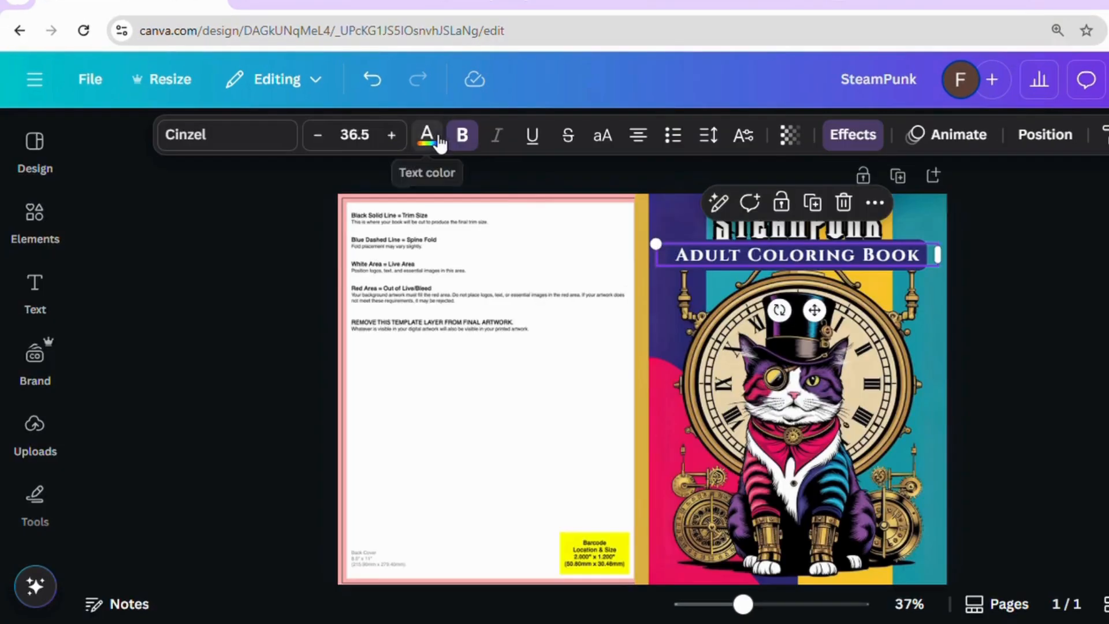
Step: Color the subtitle text with the bright yellow photo color and set the title's outline to the subtitle banner's dark blue
click(439, 141)
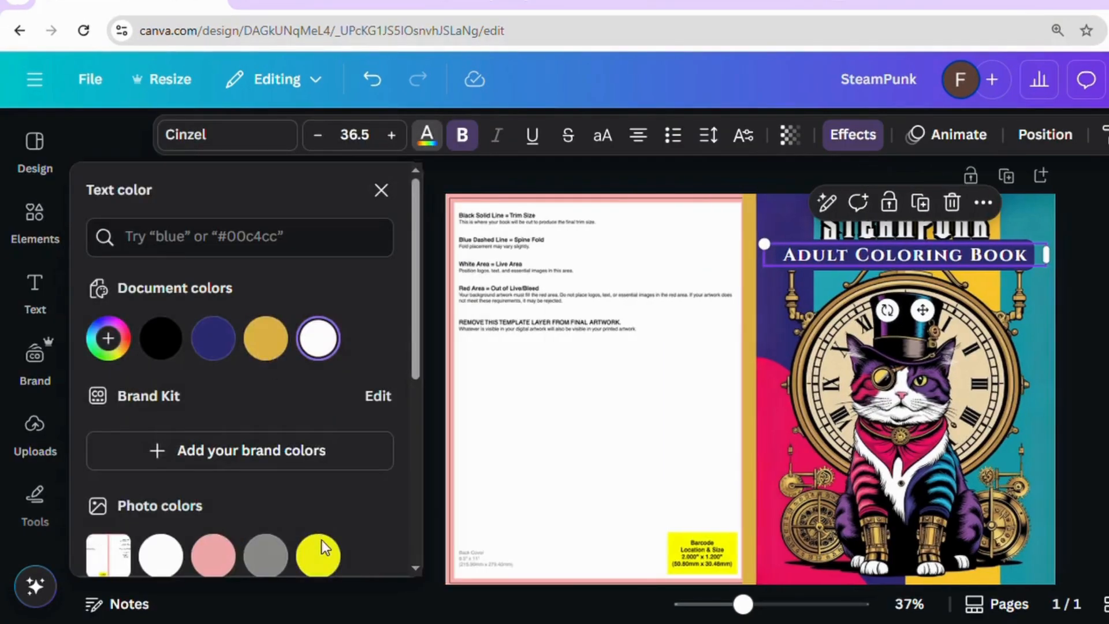
click(325, 552)
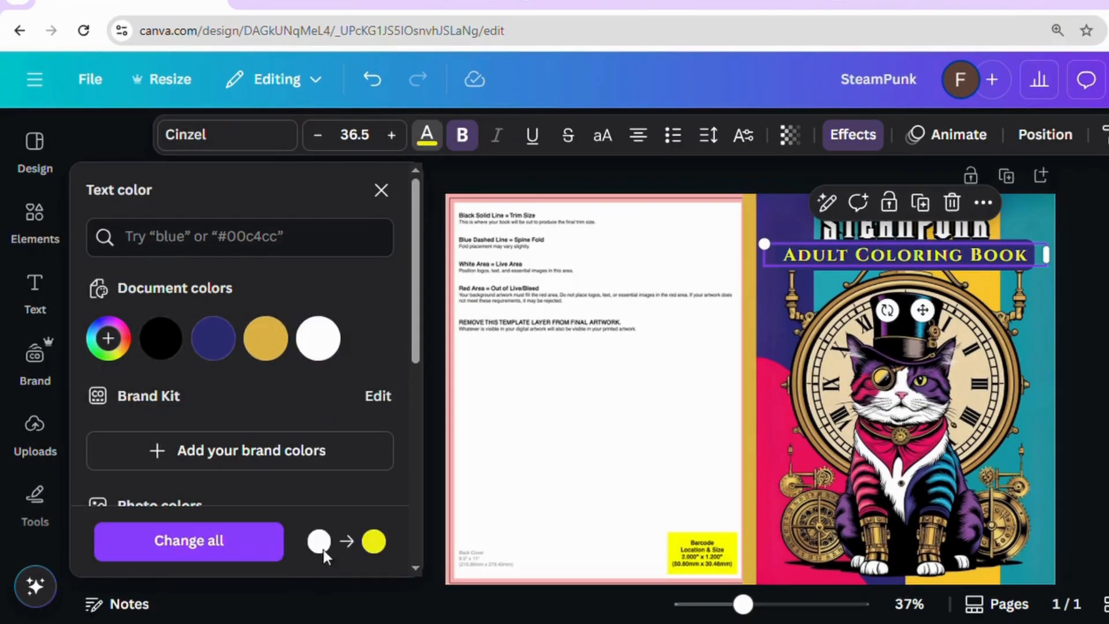
click(863, 227)
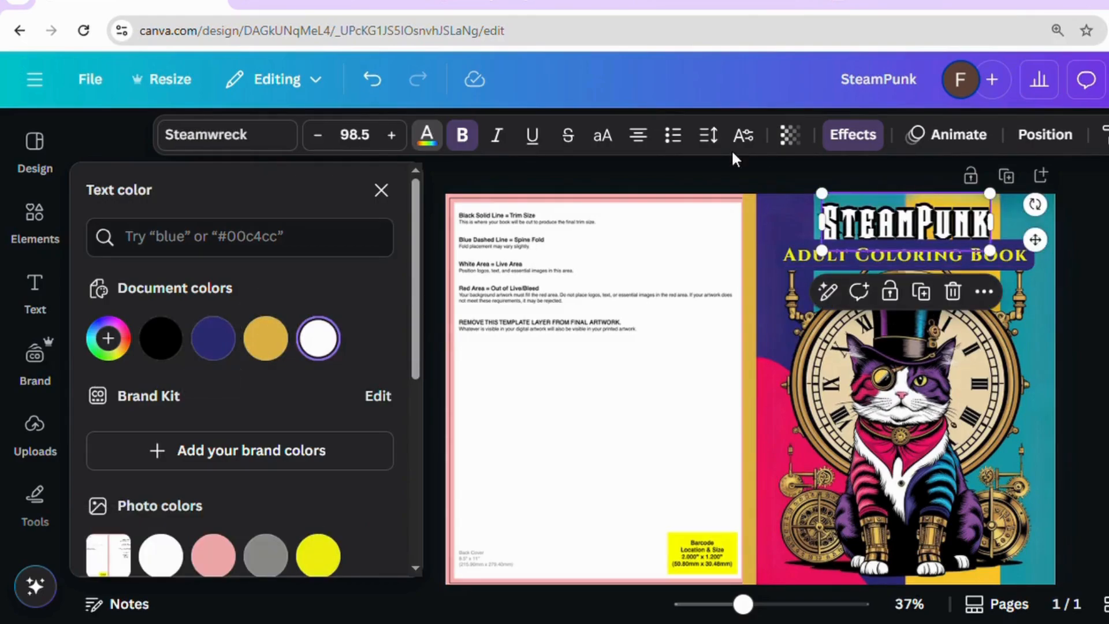
click(859, 134)
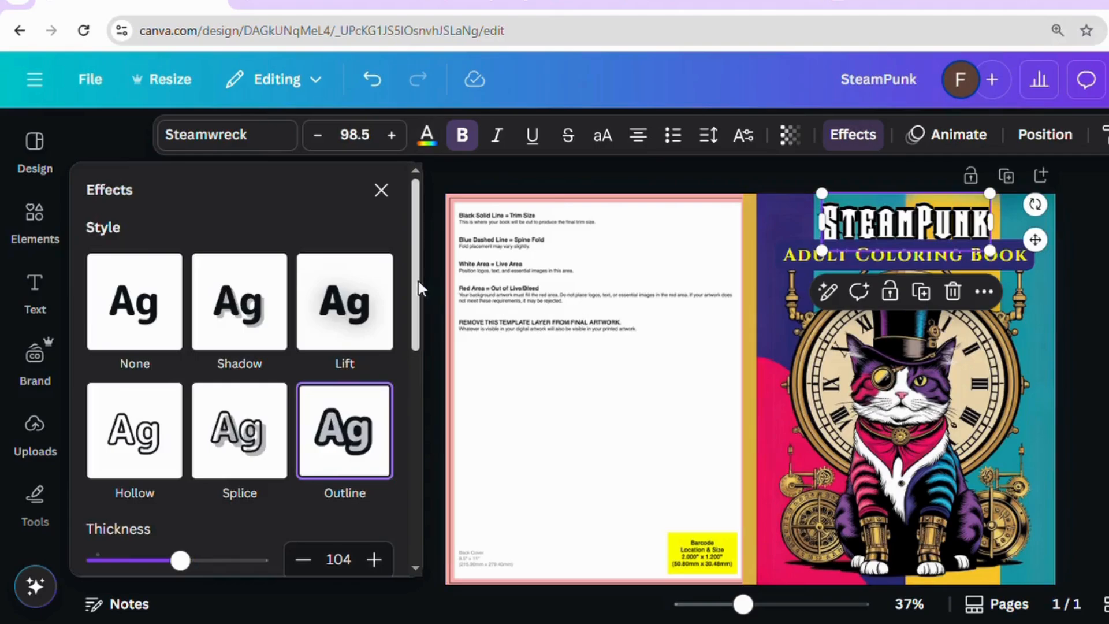
drag(416, 281, 421, 357)
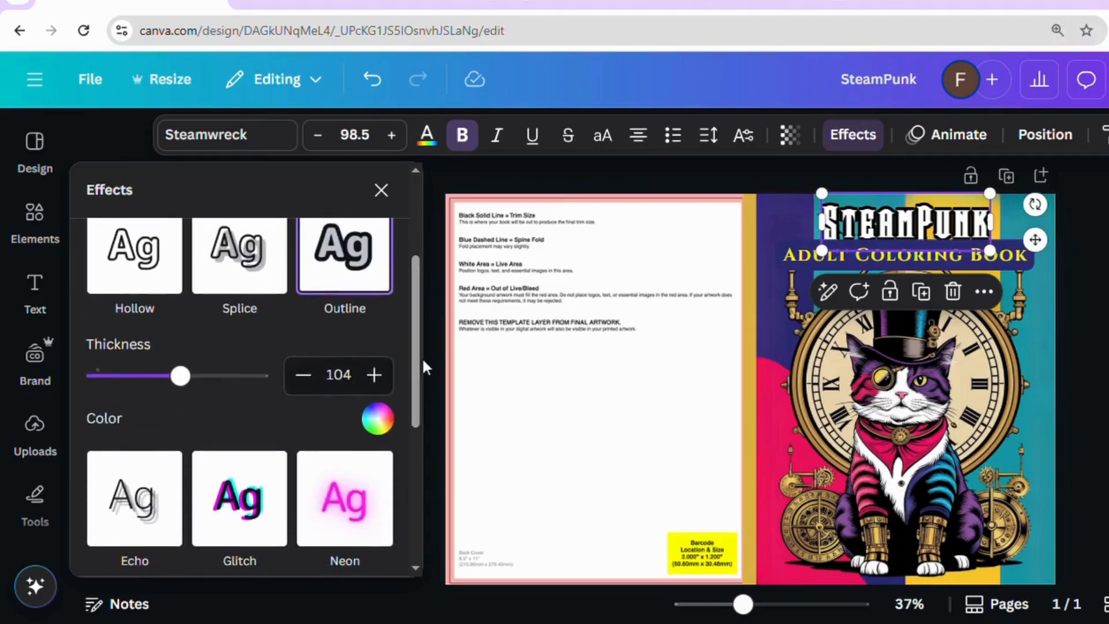
click(379, 417)
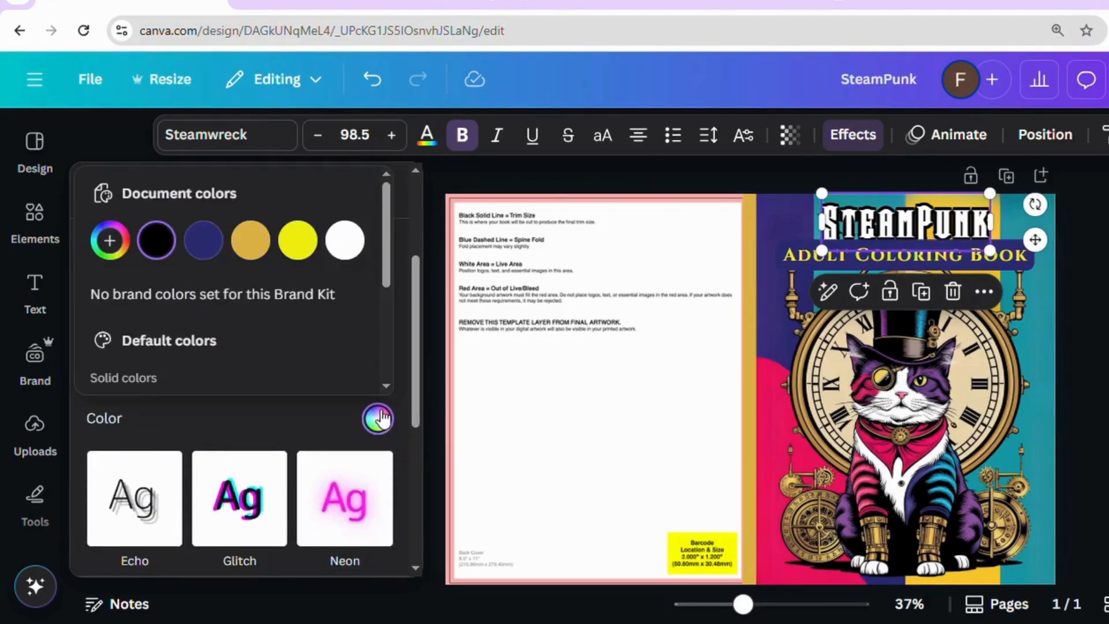
click(205, 239)
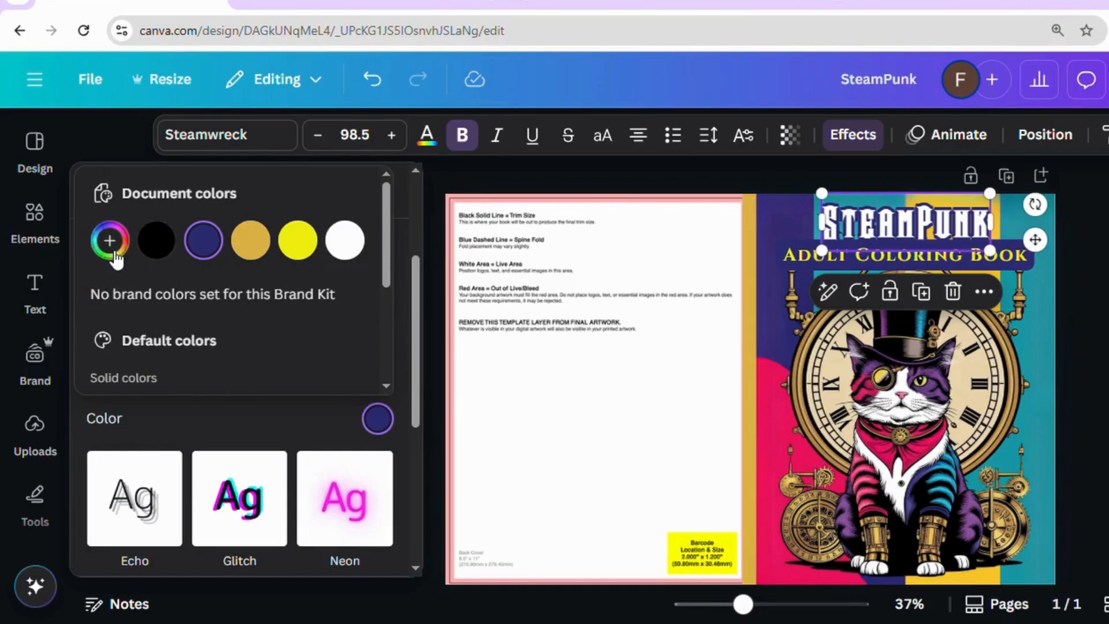
Step: Remove the bold formatting from the title and increase its font size to 101
click(1016, 260)
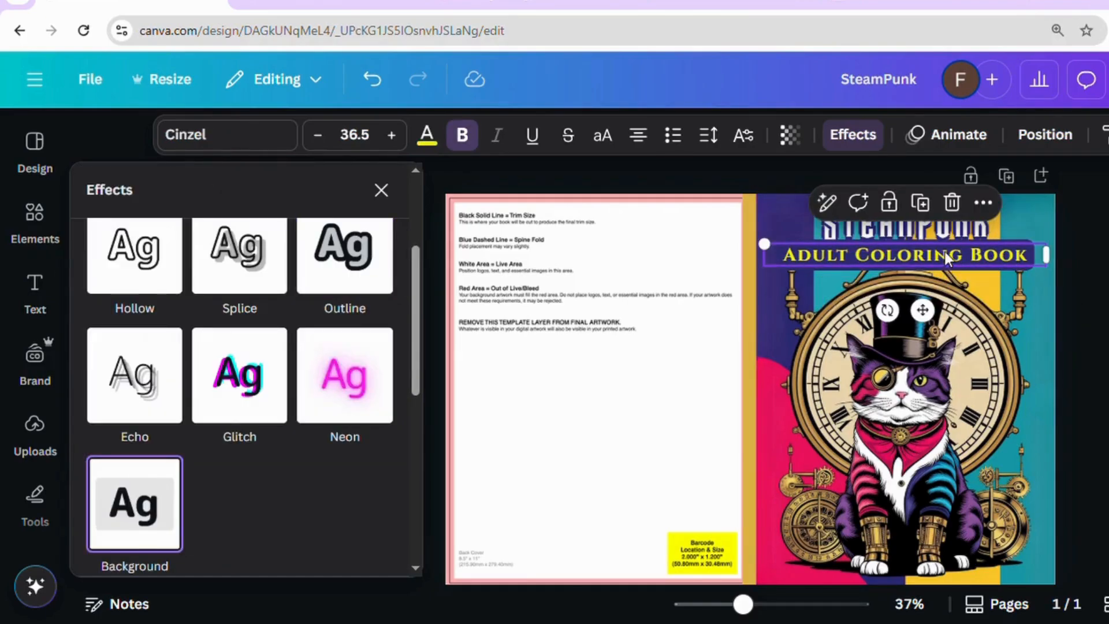
click(903, 229)
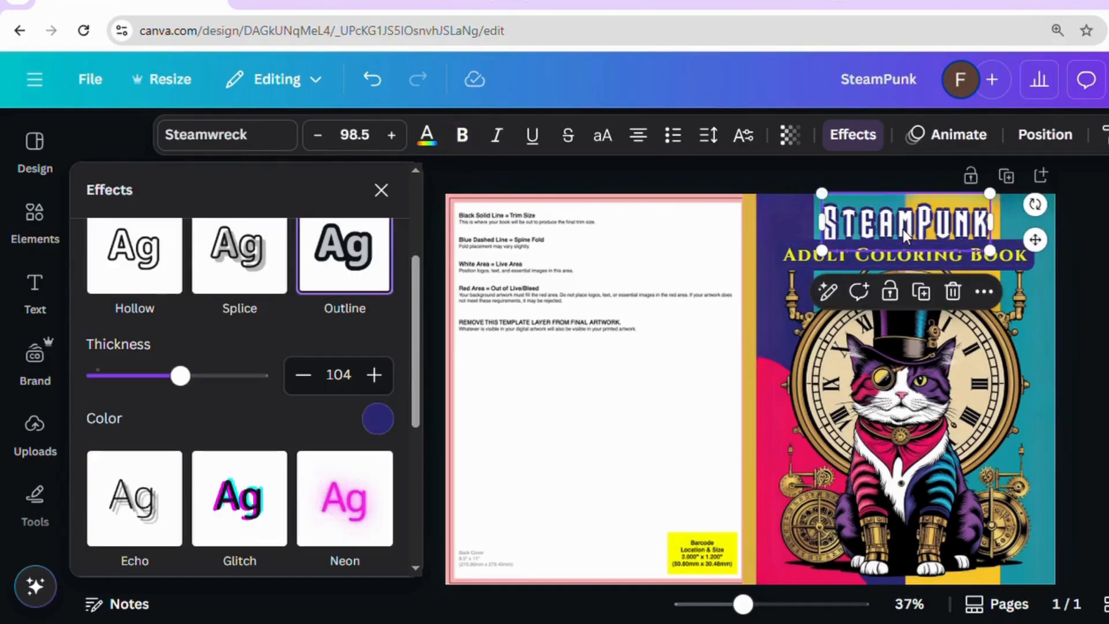
click(392, 135)
click(392, 136)
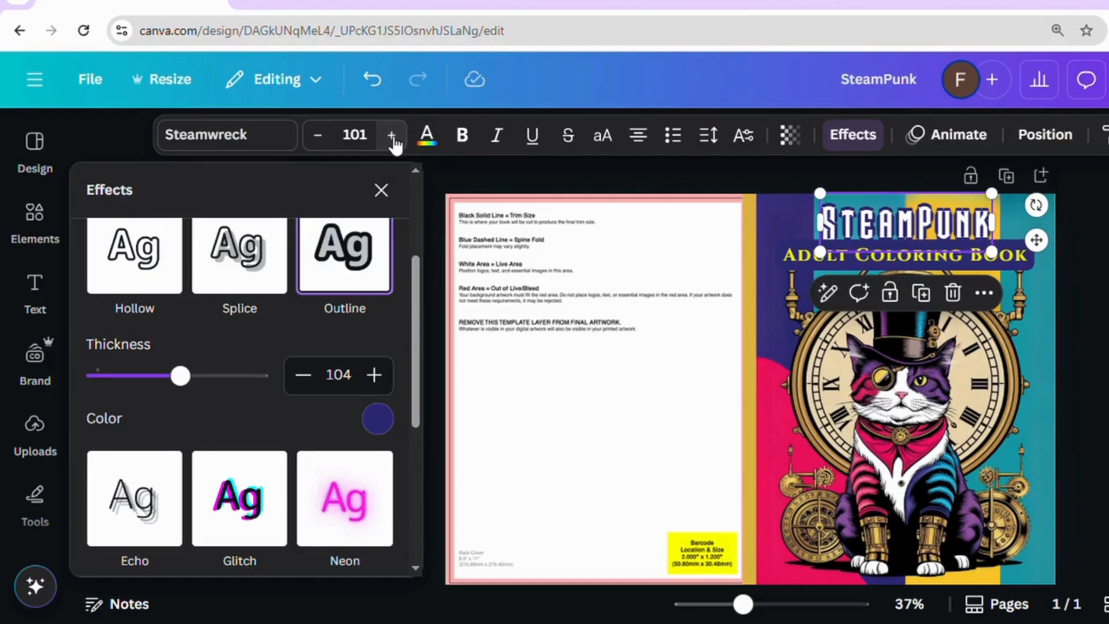
Step: Reduce the subtitle's font size to 34.5 and shift it slightly down below the title
click(949, 261)
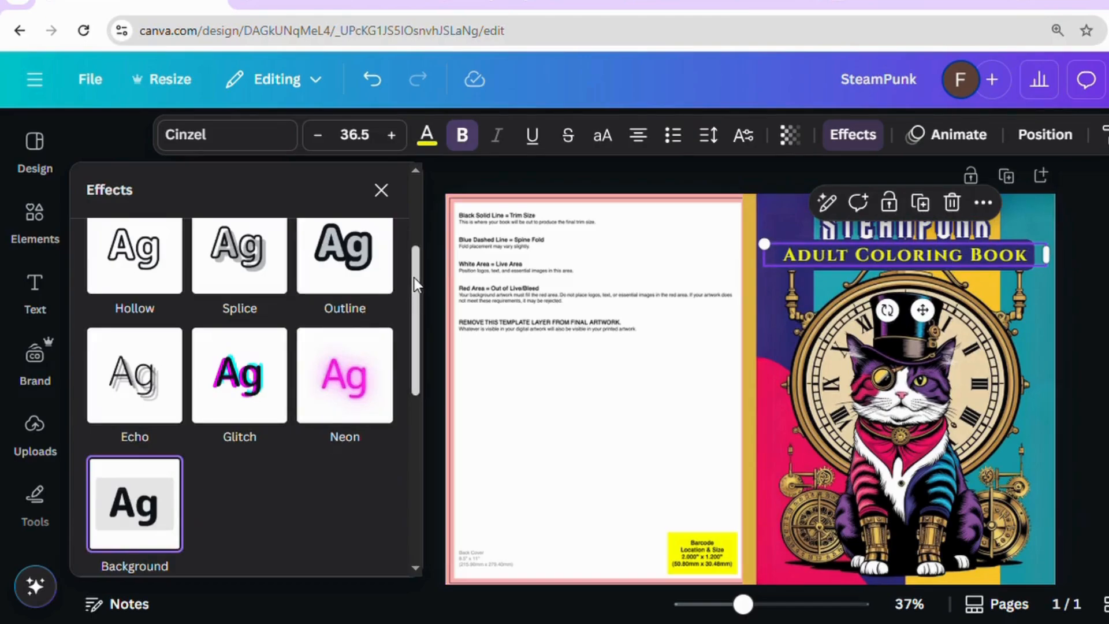
click(319, 141)
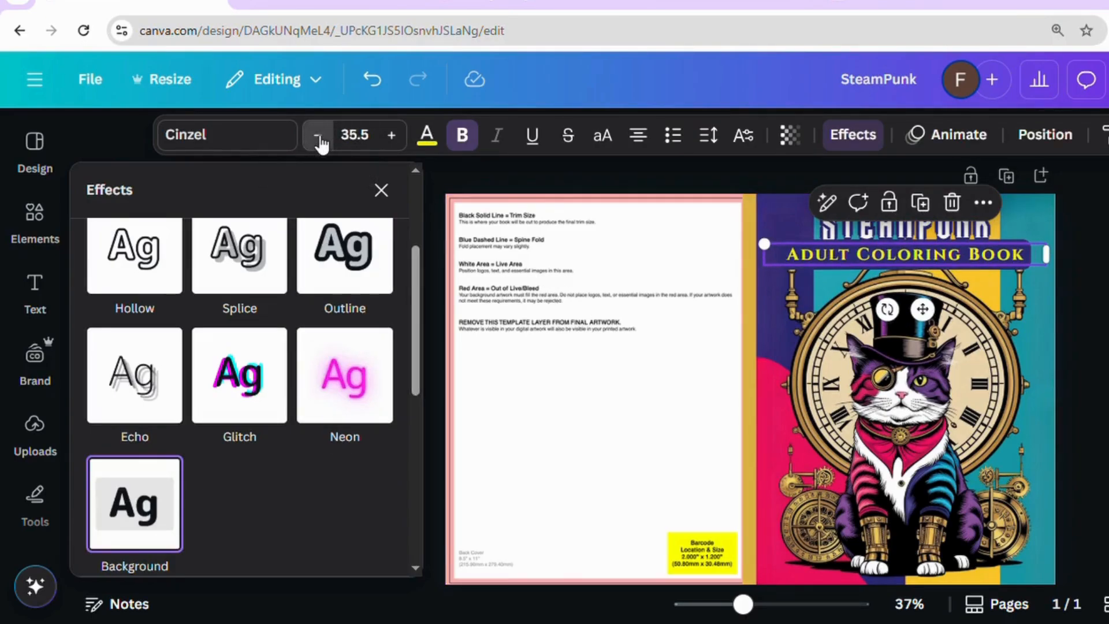
click(320, 141)
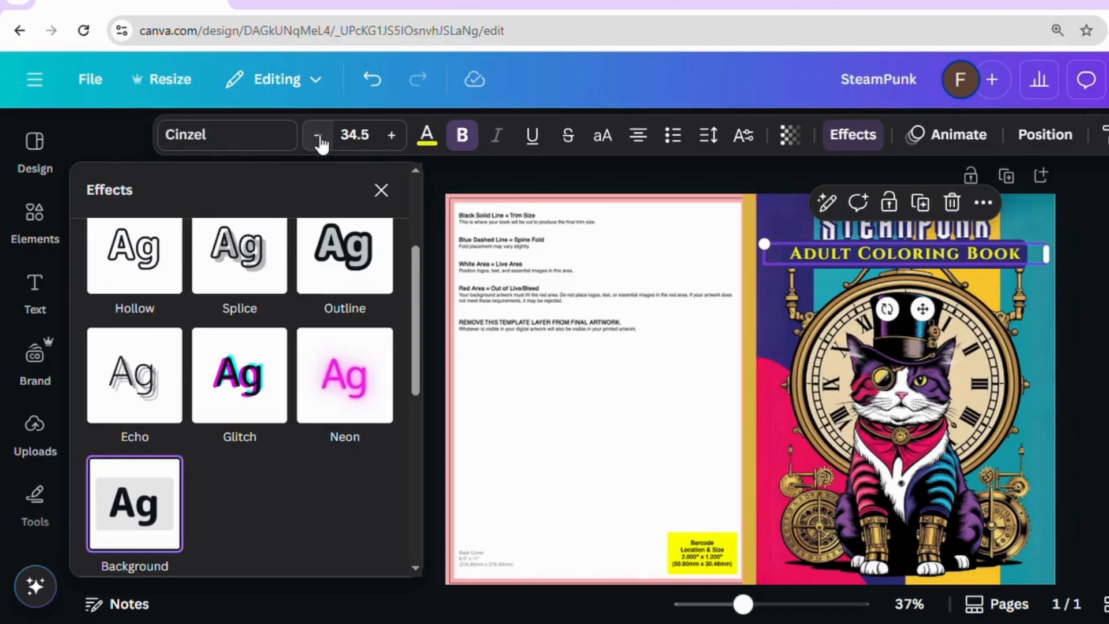
click(1089, 310)
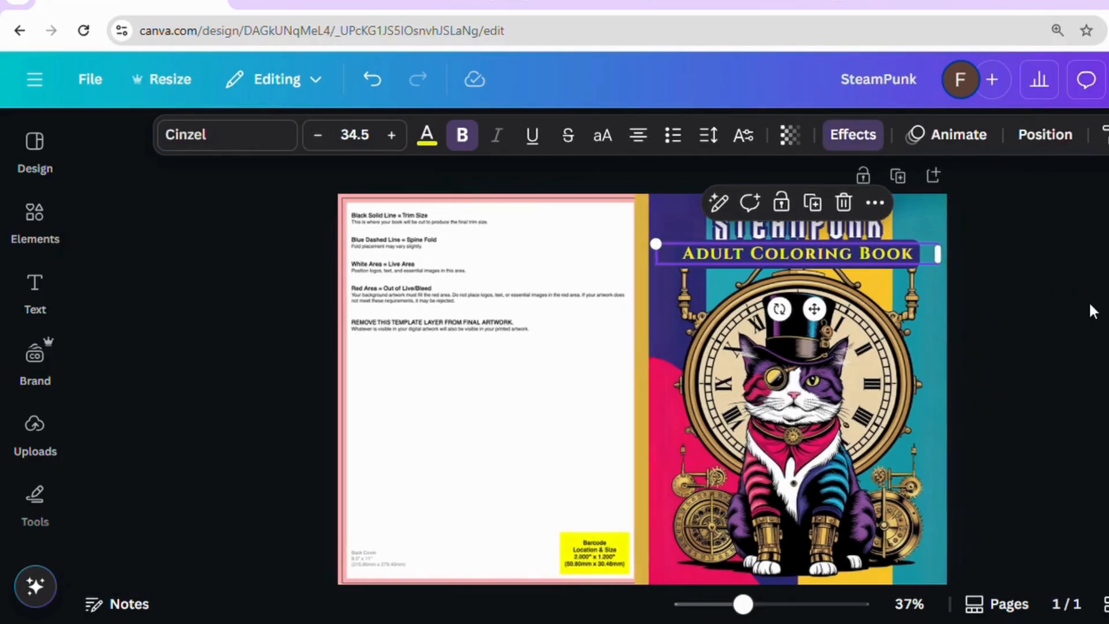
click(848, 255)
click(1004, 274)
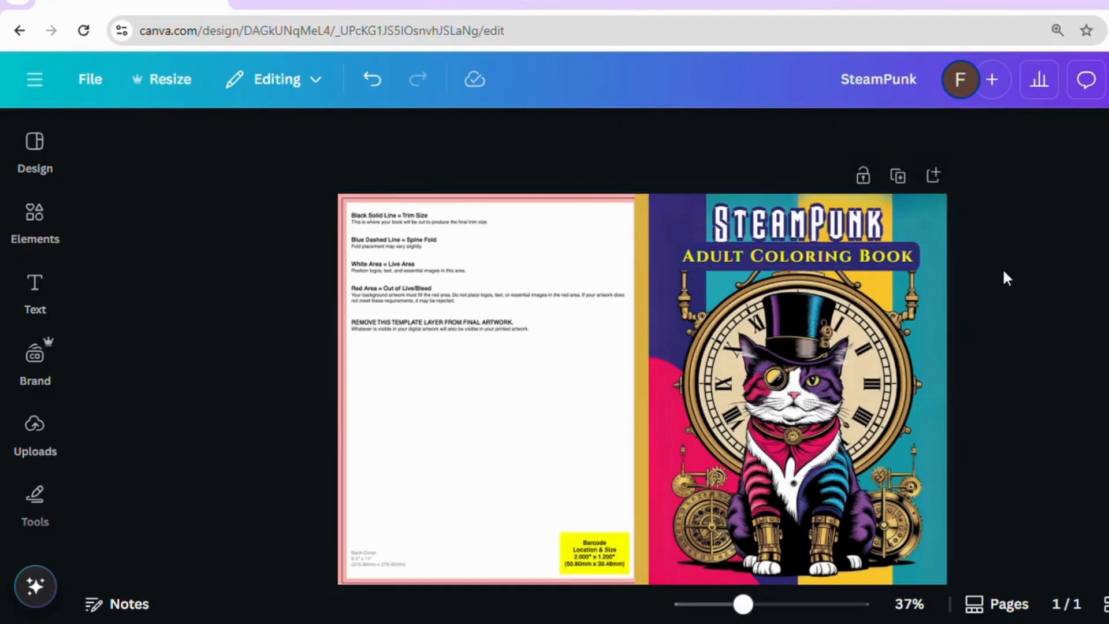
Step: Add a subheading text box and replace its text with "This Coloring Book is designed to"
click(563, 398)
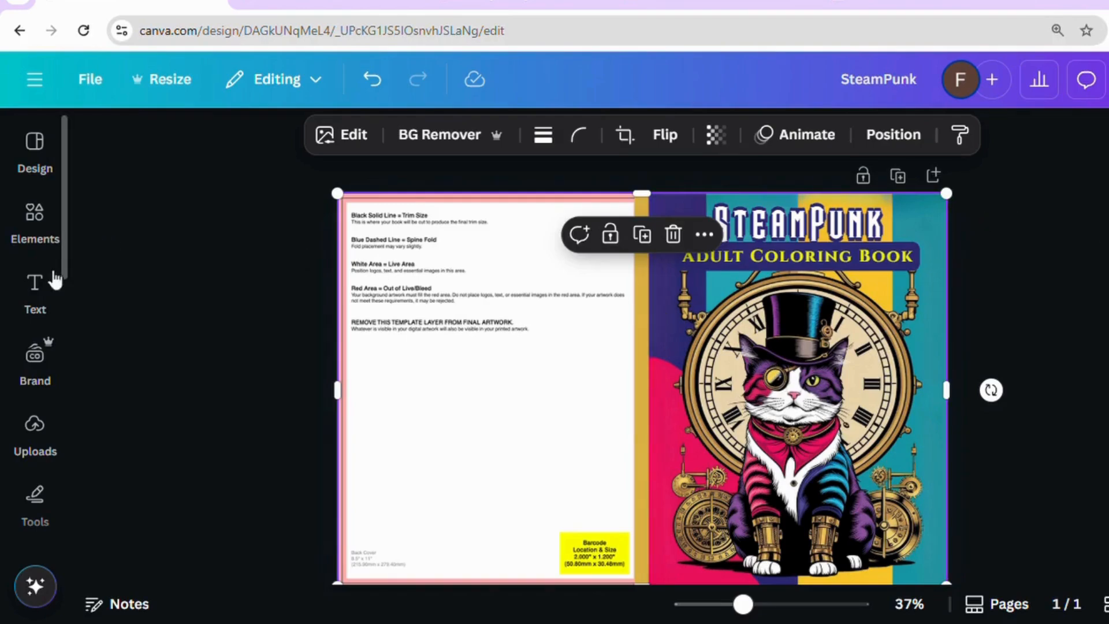
click(36, 286)
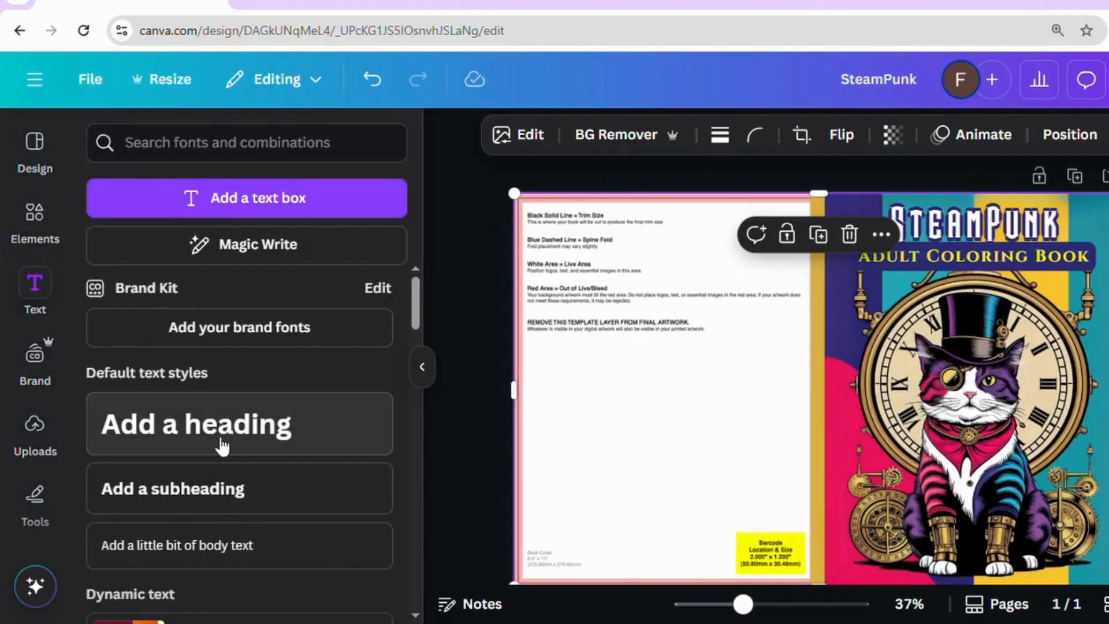
click(215, 489)
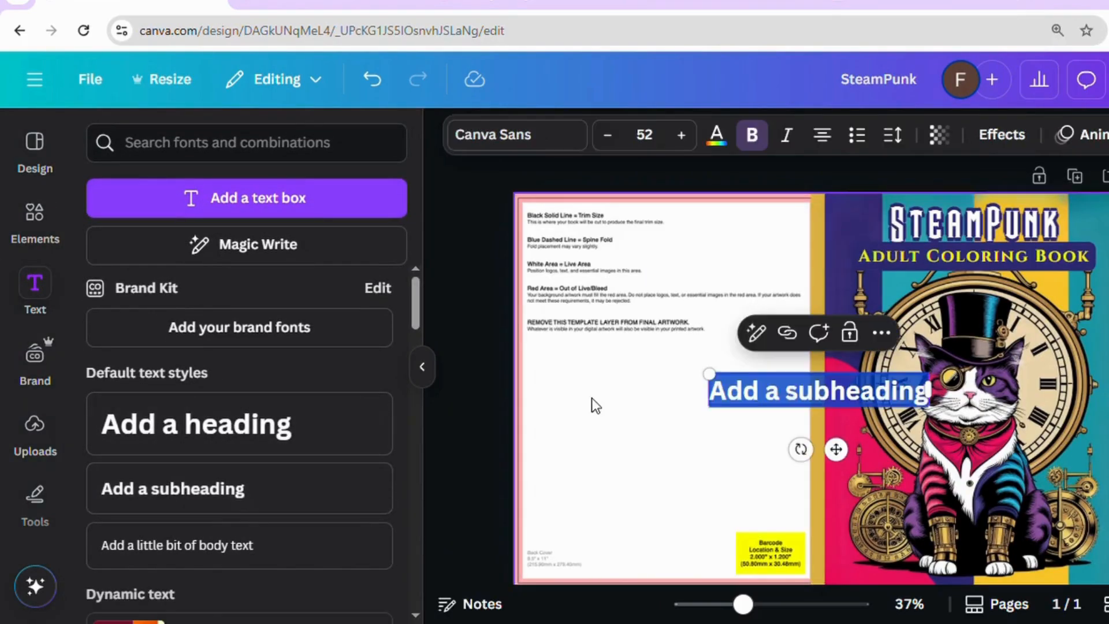
click(848, 398)
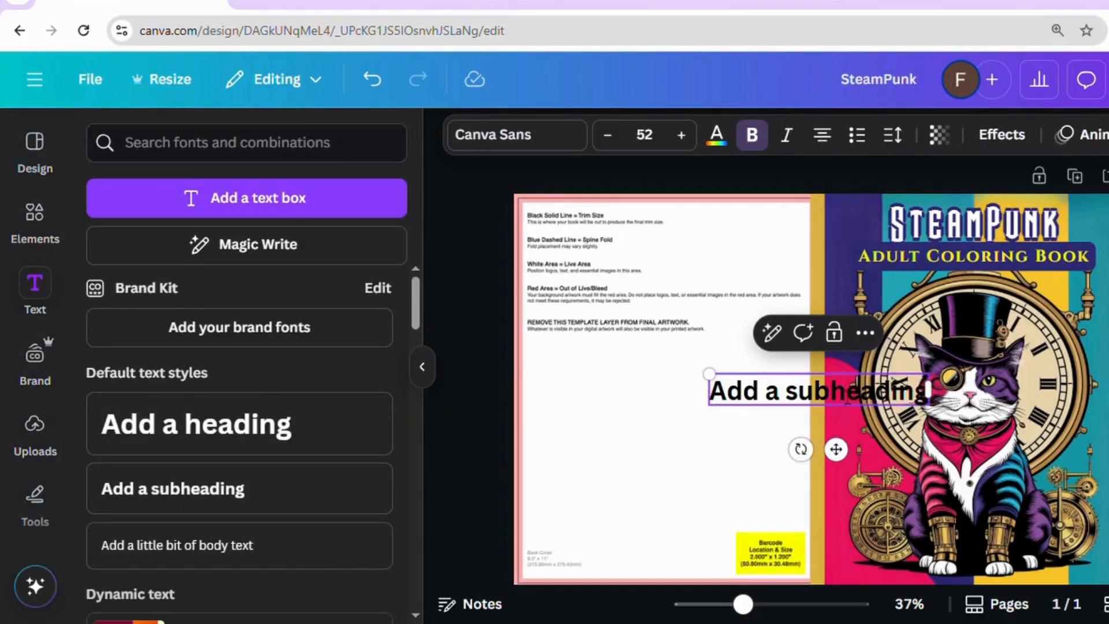
triple_click(847, 397)
text(This)
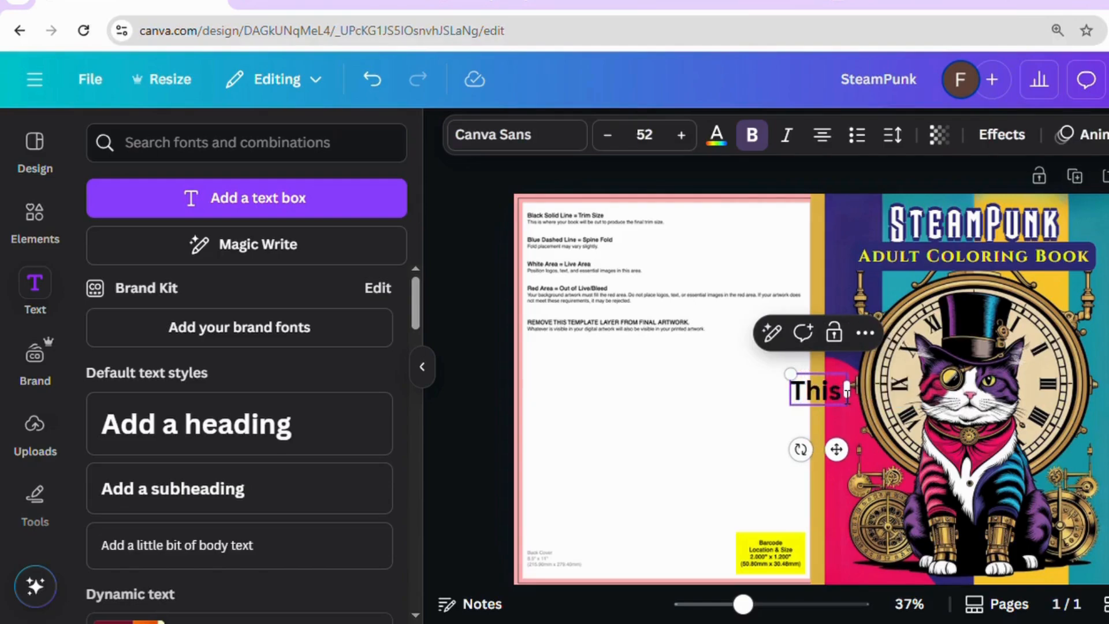
text( Coloring Book is designed to)
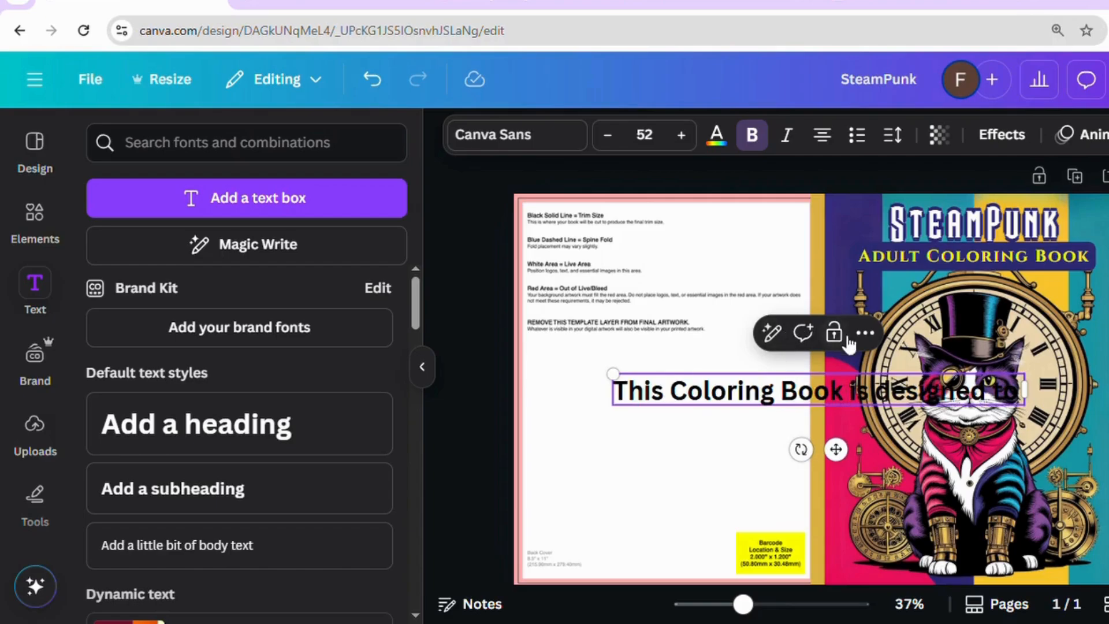
Step: Narrow the new text box so its text wraps onto two lines and move it onto the back cover
drag(1024, 391, 924, 400)
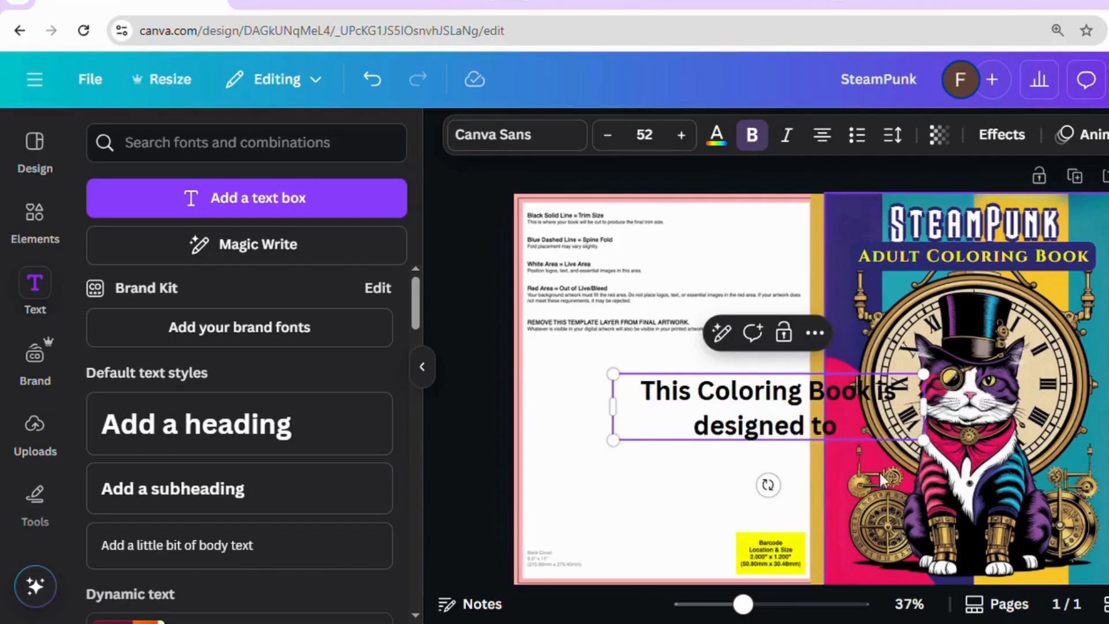
click(827, 395)
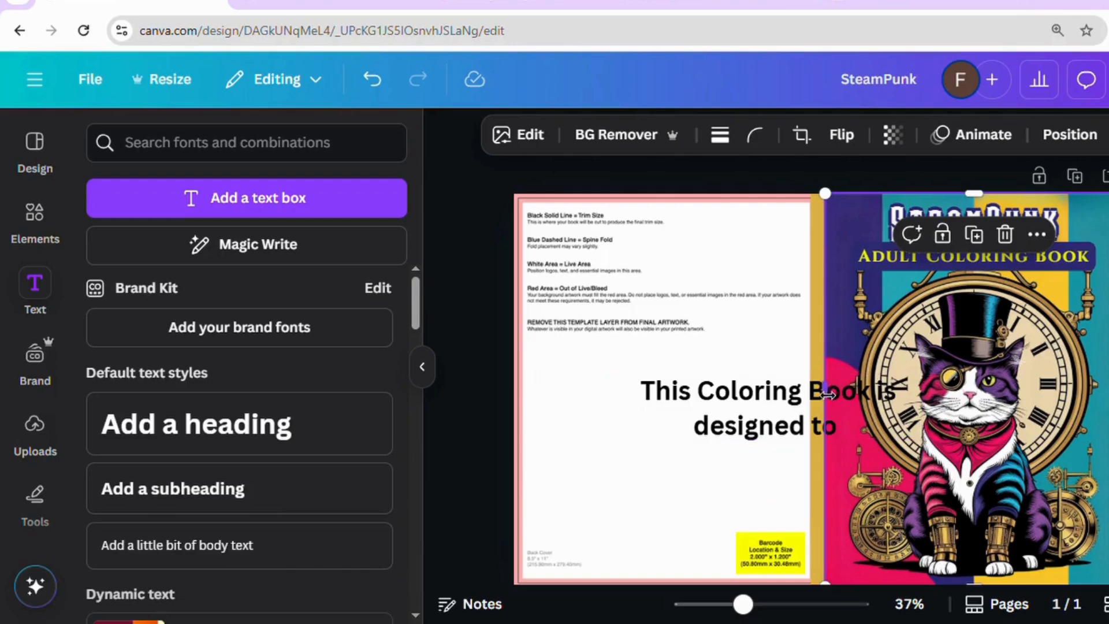
click(750, 403)
drag(750, 403, 718, 427)
Step: Extend the back-cover text after "designed to" with "bring ultimate fun and a calming experience"
click(745, 447)
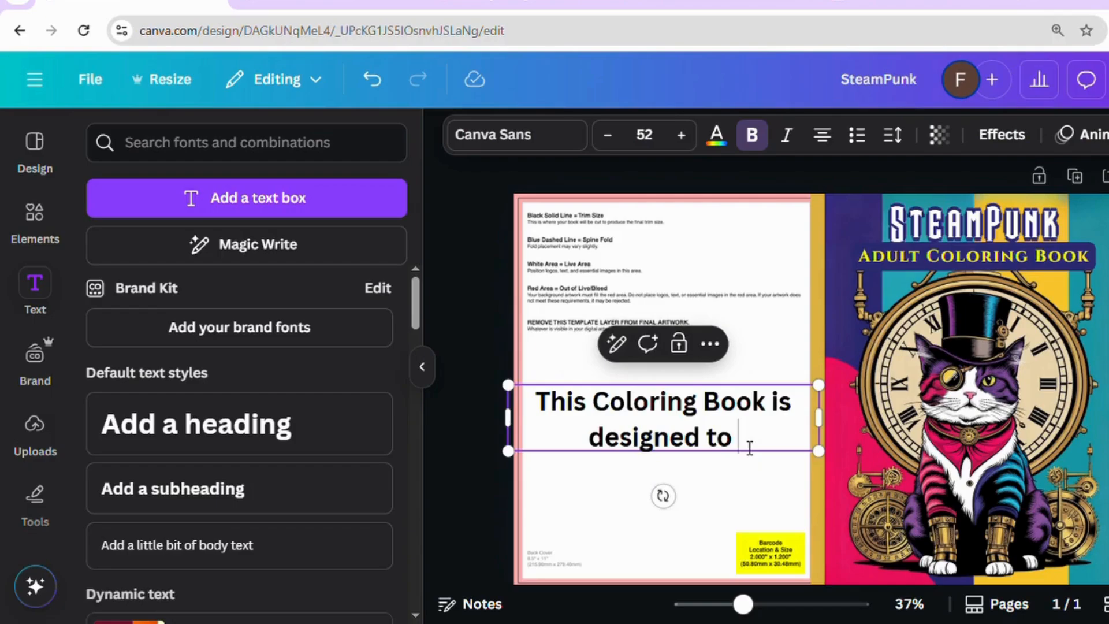
text(bring u)
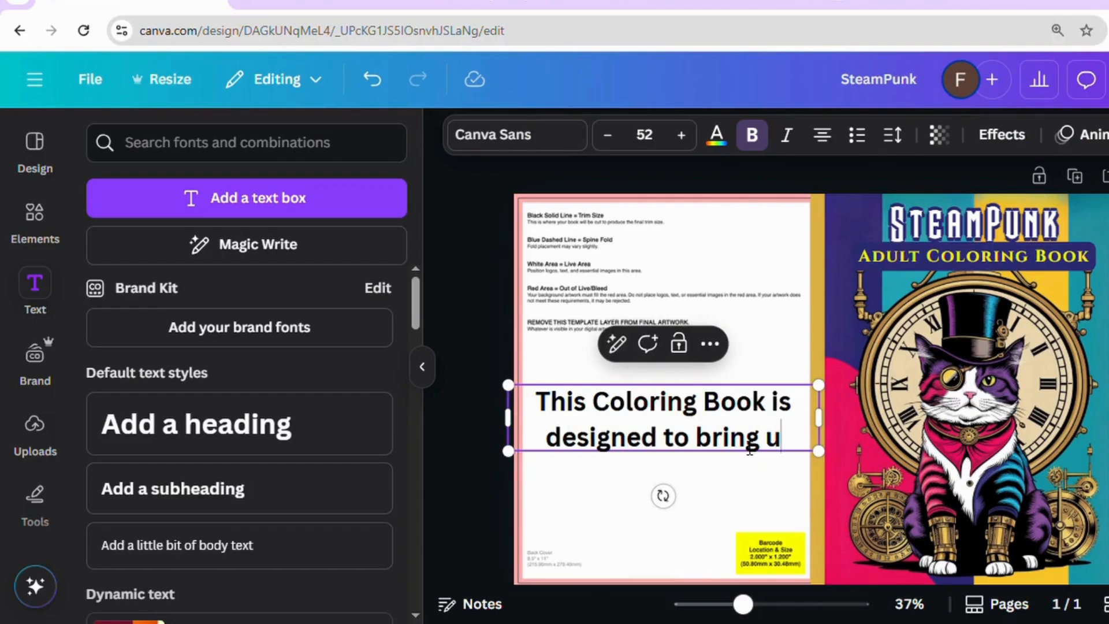
text(ltimate)
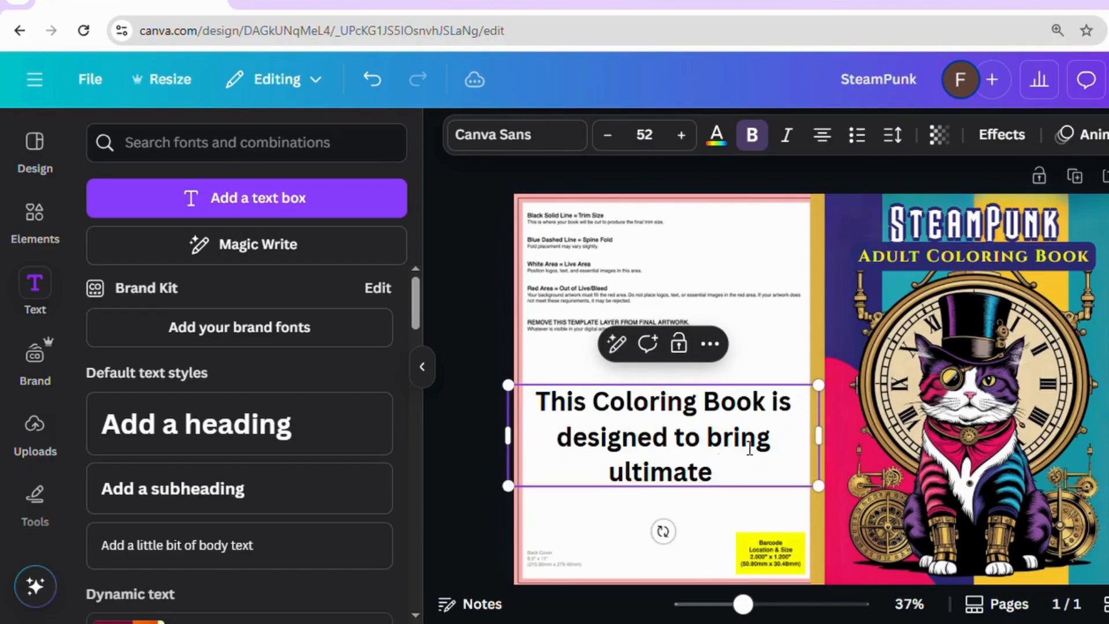
text( fun and ca)
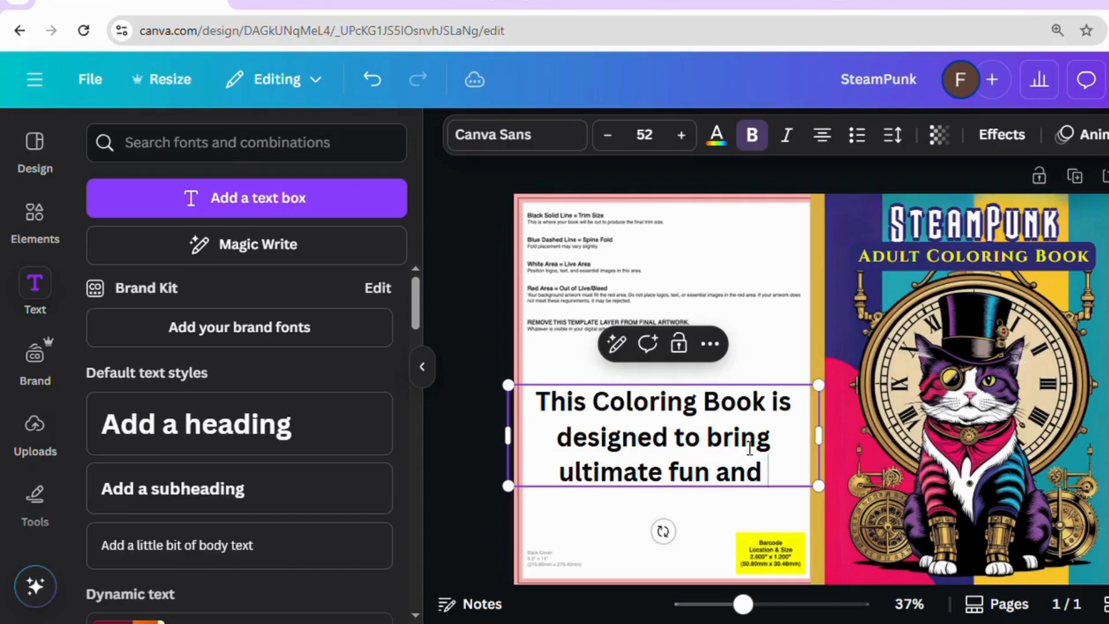
key(BackSpace)
key(BackSpace)
text(a)
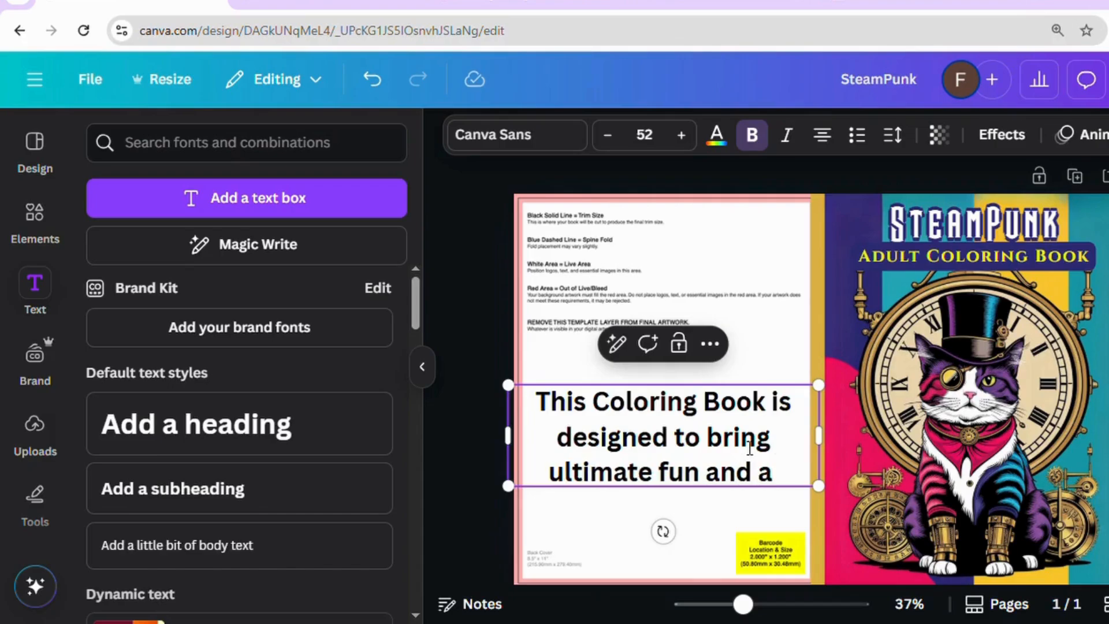
text( calming e)
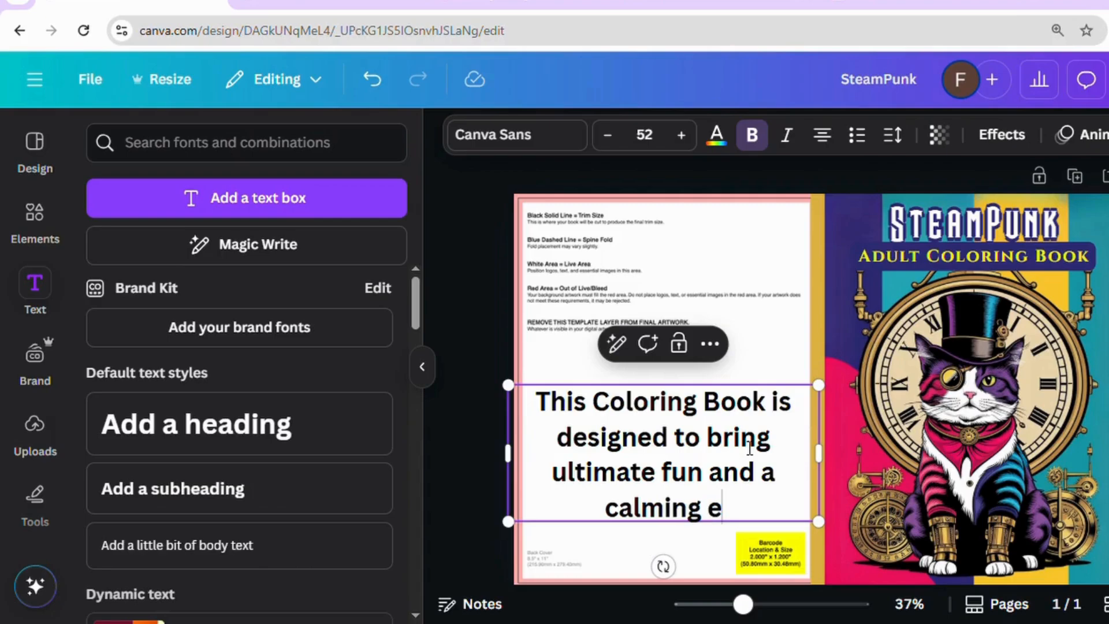
text(xperience)
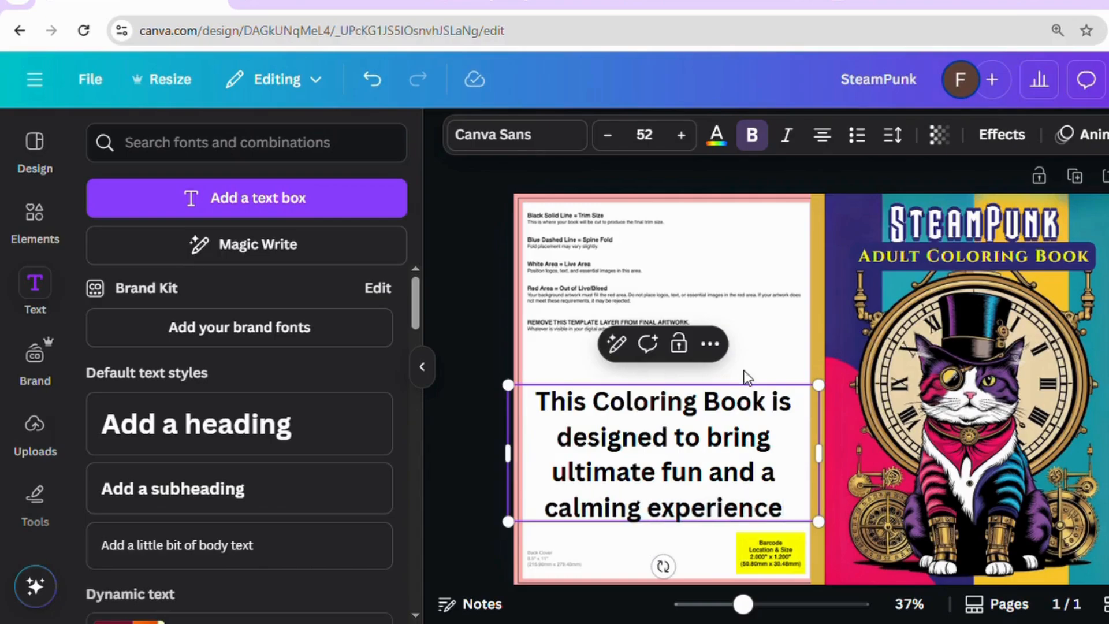
Step: Change "Coloring Book" to lowercase "coloring book" in the back-cover text
click(613, 420)
key(BackSpace)
text(c)
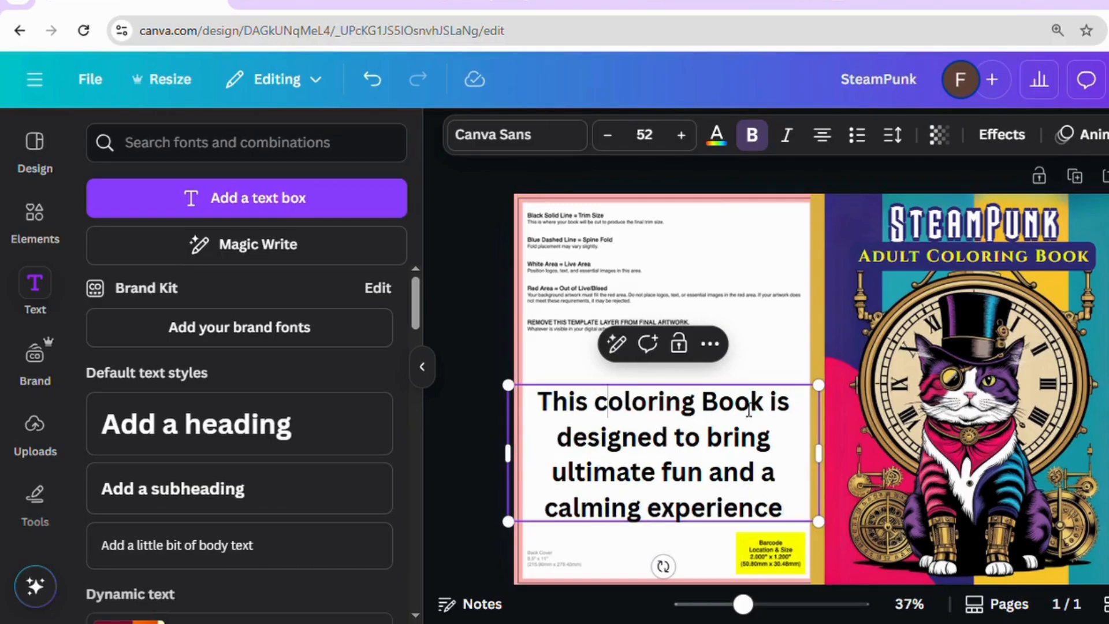
key(BackSpace)
text(b)
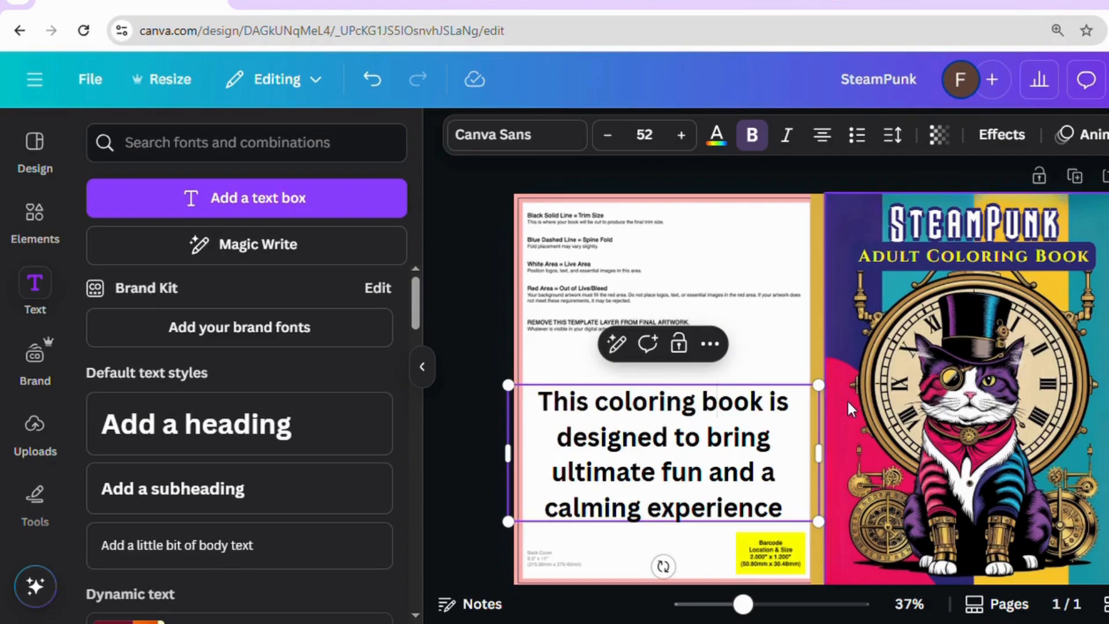
Step: Undo the recent back-cover text edits back to "This Coloring Book is designed to"
drag(833, 397, 826, 402)
key(ctrl+z)
key(ctrl+z)
key(ctrl+z)
key(ctrl+z)
key(ctrl+z)
key(ctrl+z)
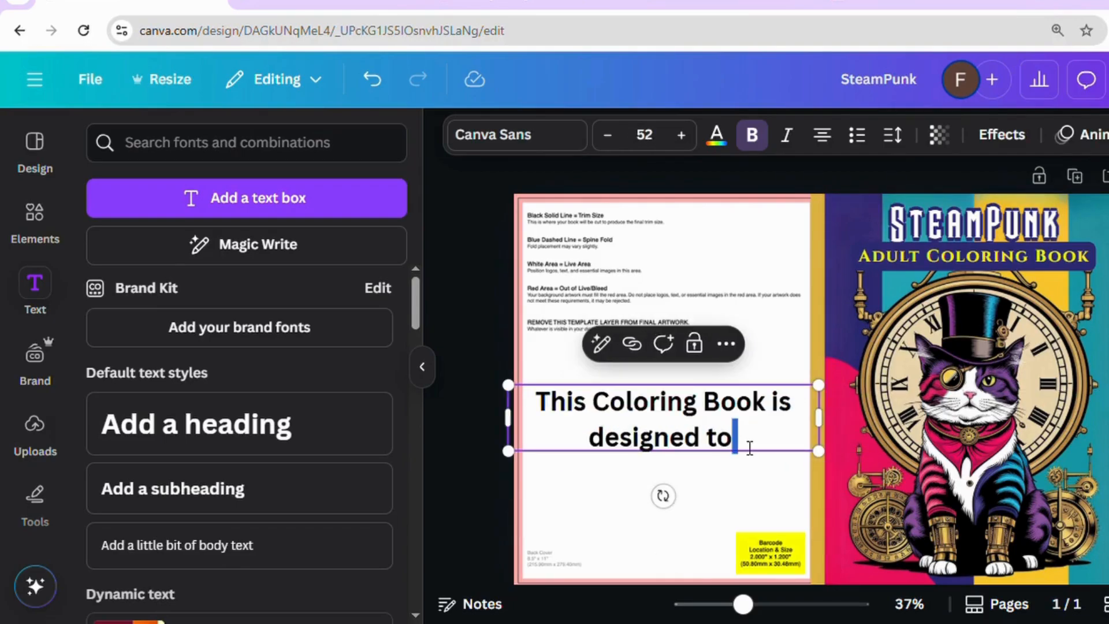
Step: Re-enter "bring ultimate fun and a" at the end of the back-cover text
text(bring)
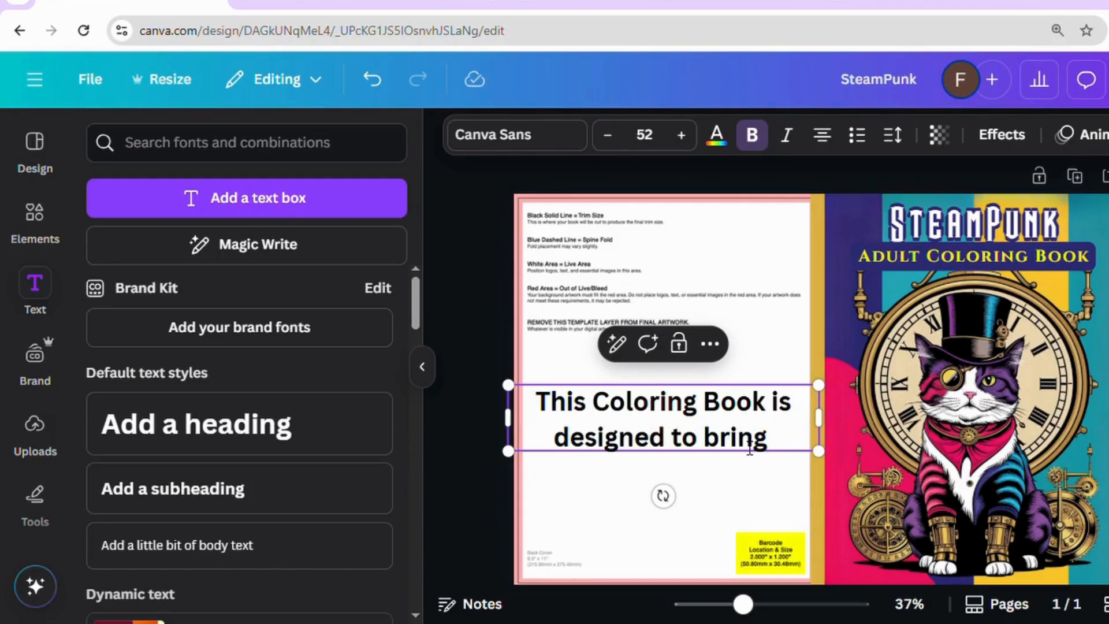
text( ultimate )
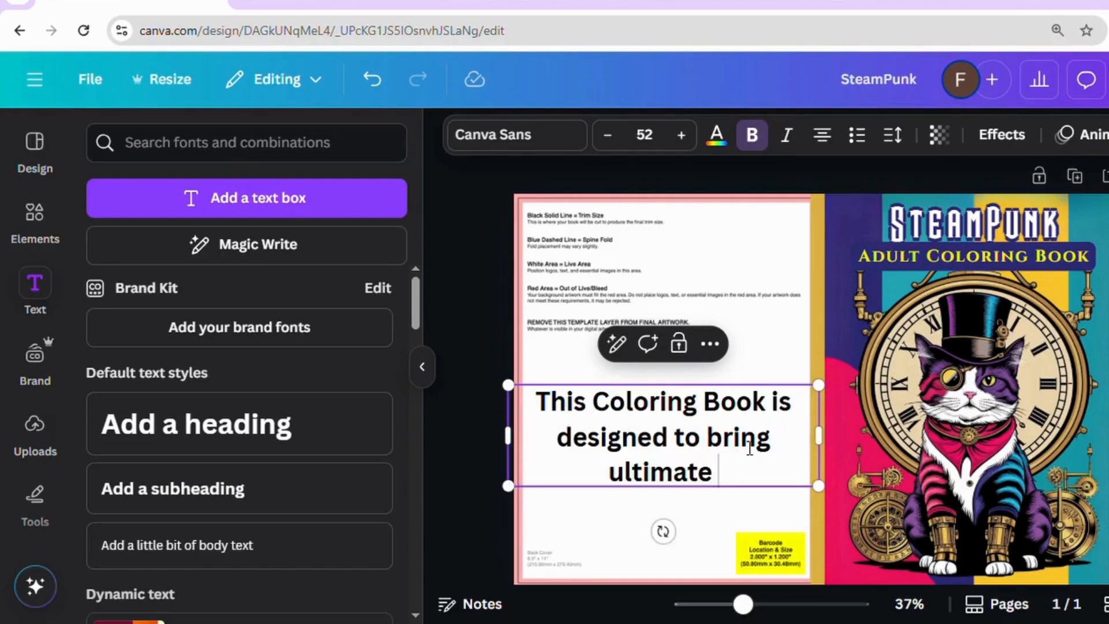
text(fun and a )
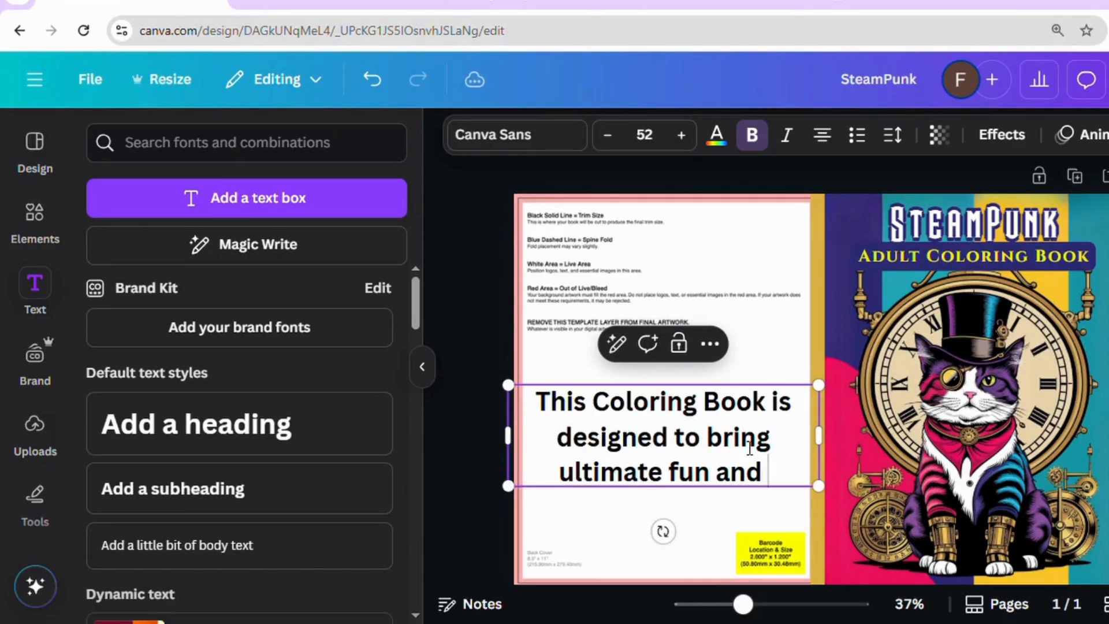
text(ca)
key(BackSpace)
key(BackSpace)
text(a)
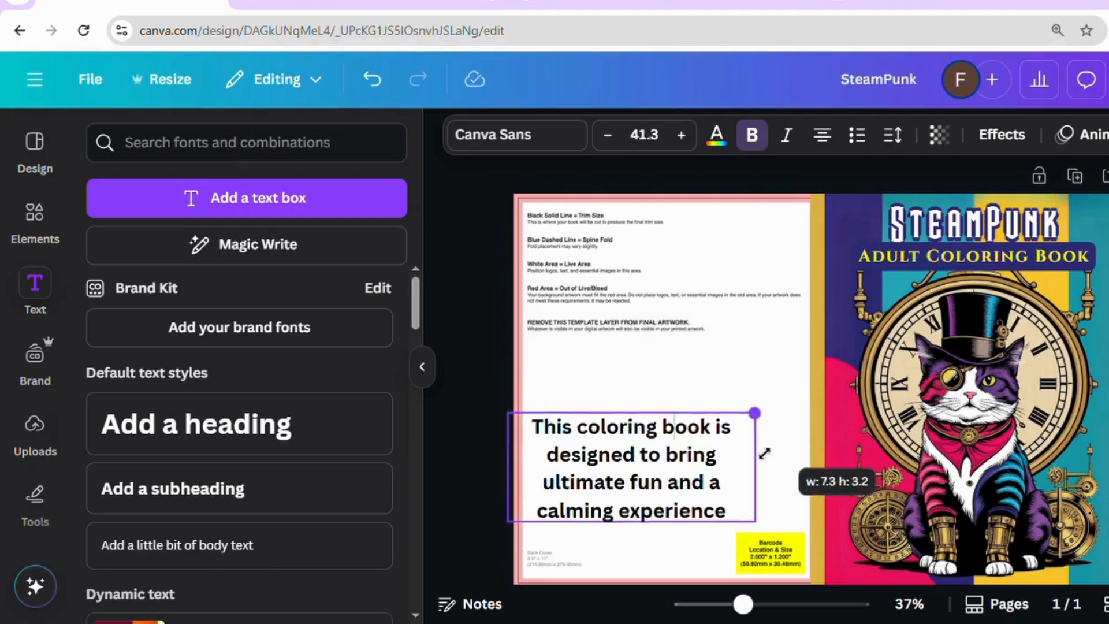
Step: Scale the back-cover text down to font size 35.7, wrapped onto three lines, and fit it within the back cover's width
drag(764, 454, 796, 462)
click(770, 452)
drag(722, 457, 743, 437)
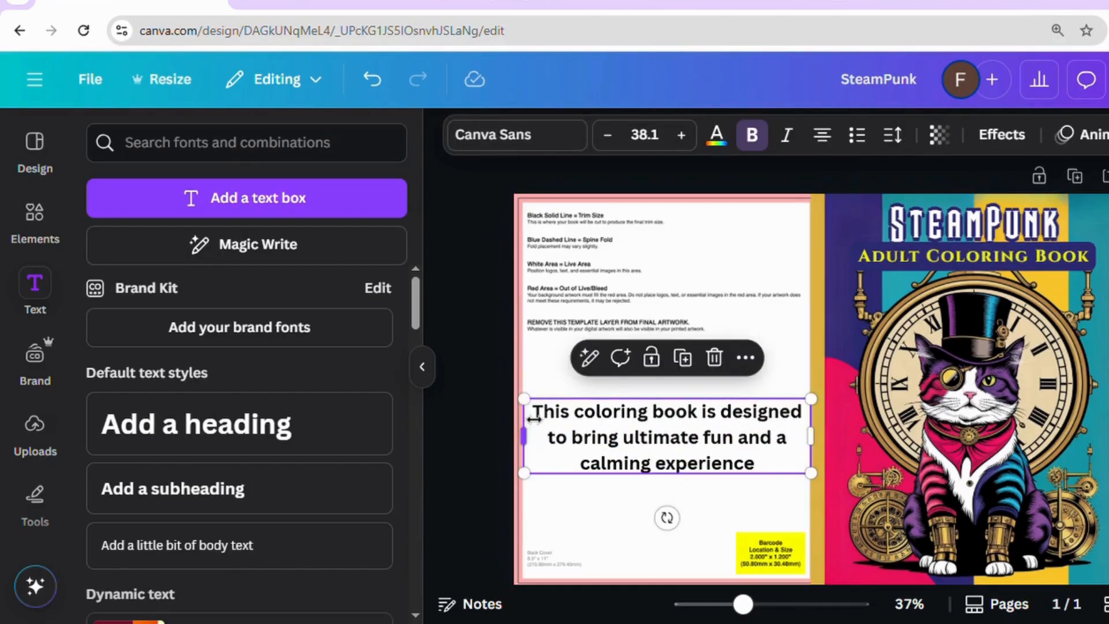
drag(533, 411, 550, 415)
drag(706, 439, 700, 449)
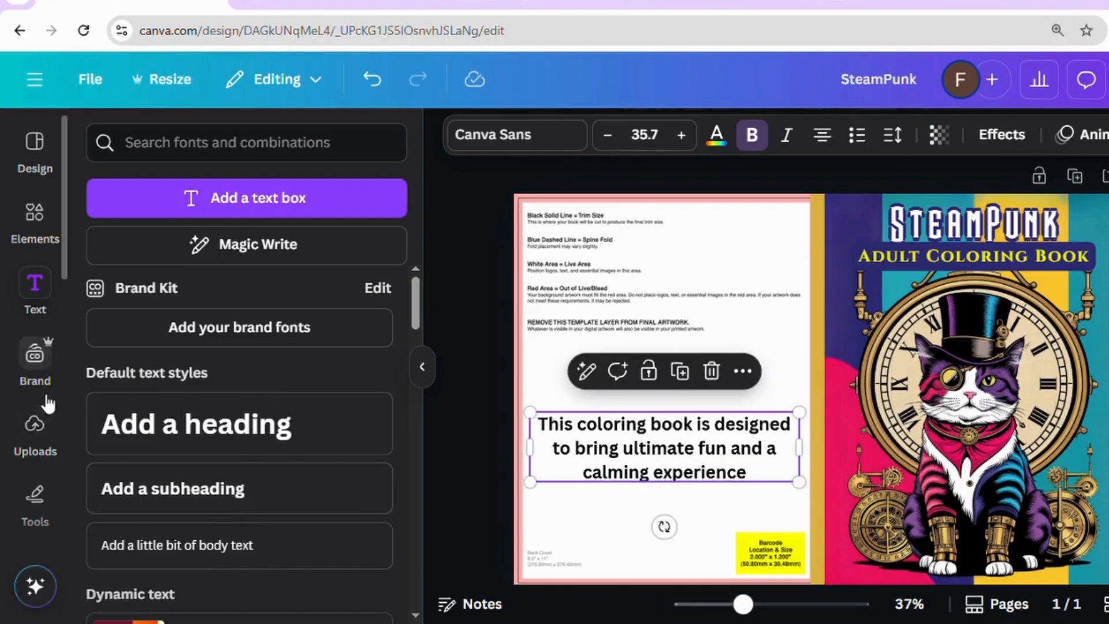
Step: Add the uploaded line-art image of the steampunk woman and shrink it into the upper-left corner of the back cover
click(33, 451)
scroll(163, 302, down, 10)
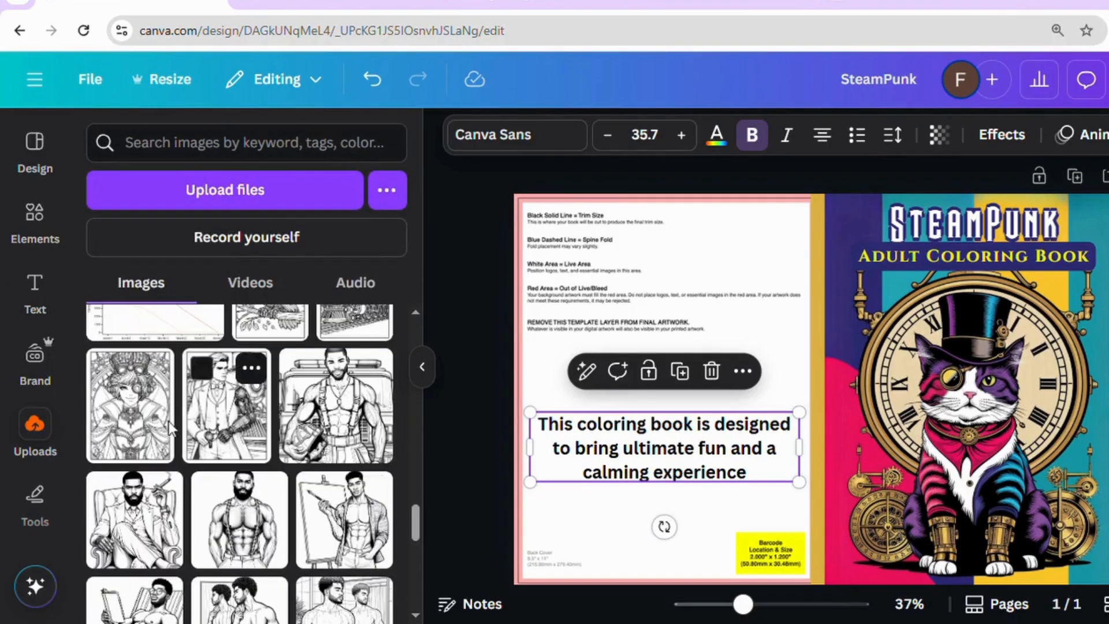
click(552, 316)
drag(811, 338, 636, 305)
drag(757, 504, 642, 357)
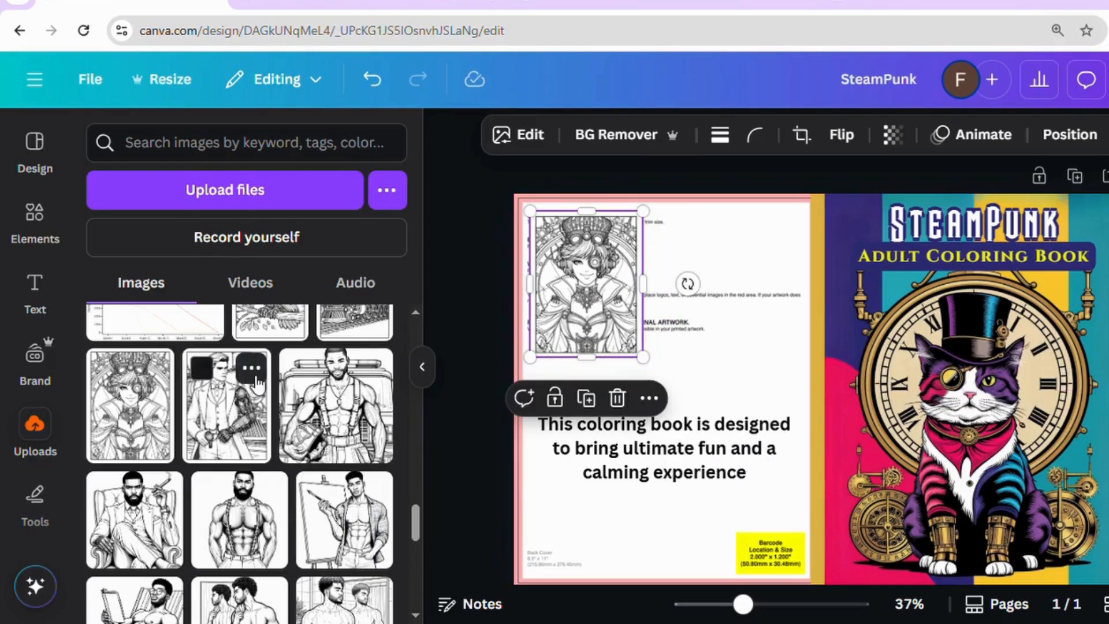
Step: Add the uploaded line-art image of the man with the mechanical arm and shrink it beside the woman image
click(240, 436)
drag(928, 534, 804, 368)
mouse_move(745, 332)
mouse_down()
mouse_move(698, 299)
mouse_move(755, 357)
mouse_up()
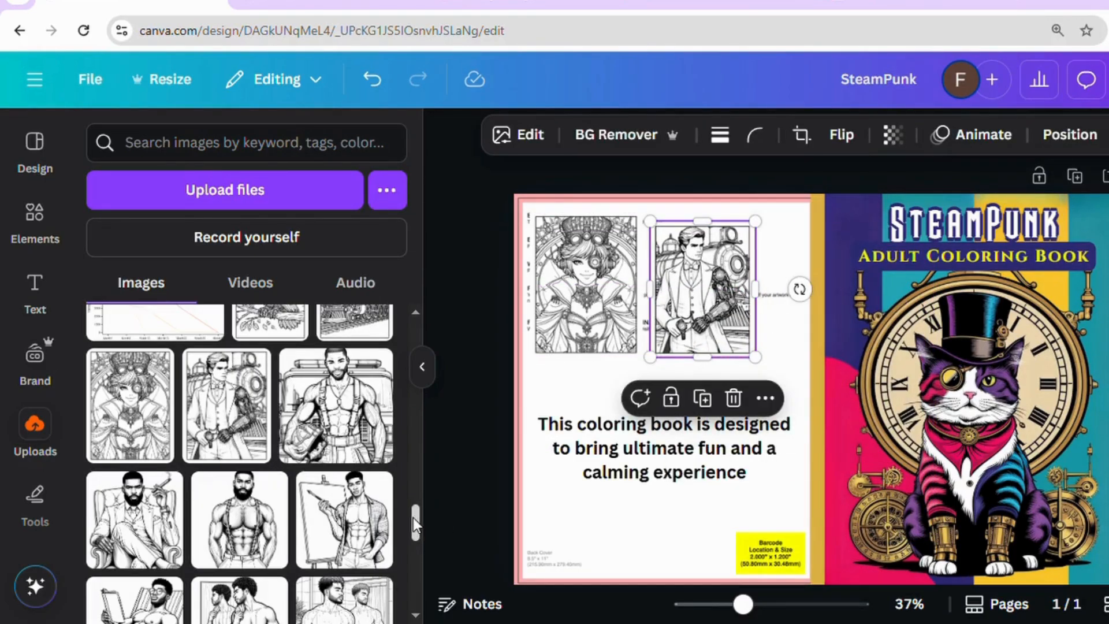
Step: Add the uploaded line-art owl image and shrink it to about the size of the other two coloring images
drag(413, 517, 414, 504)
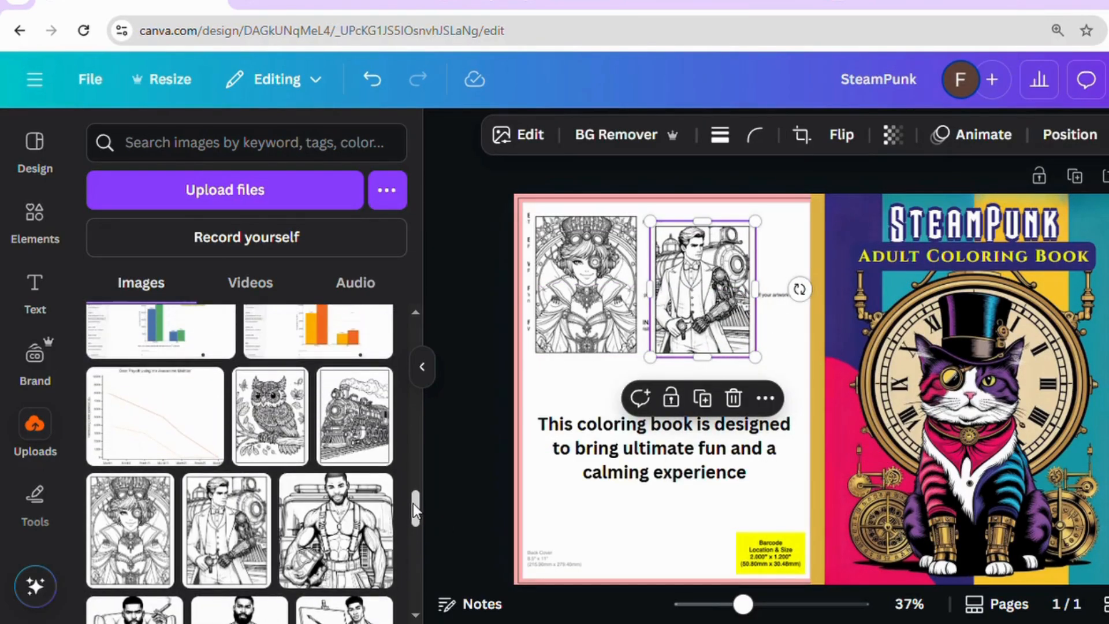
click(269, 434)
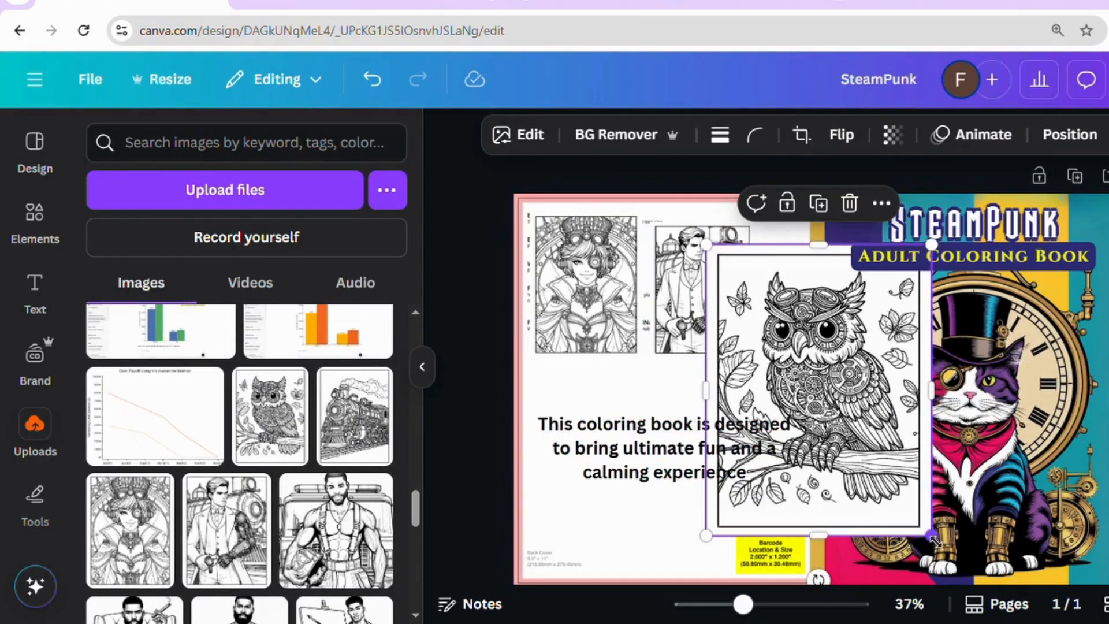
drag(934, 540, 825, 399)
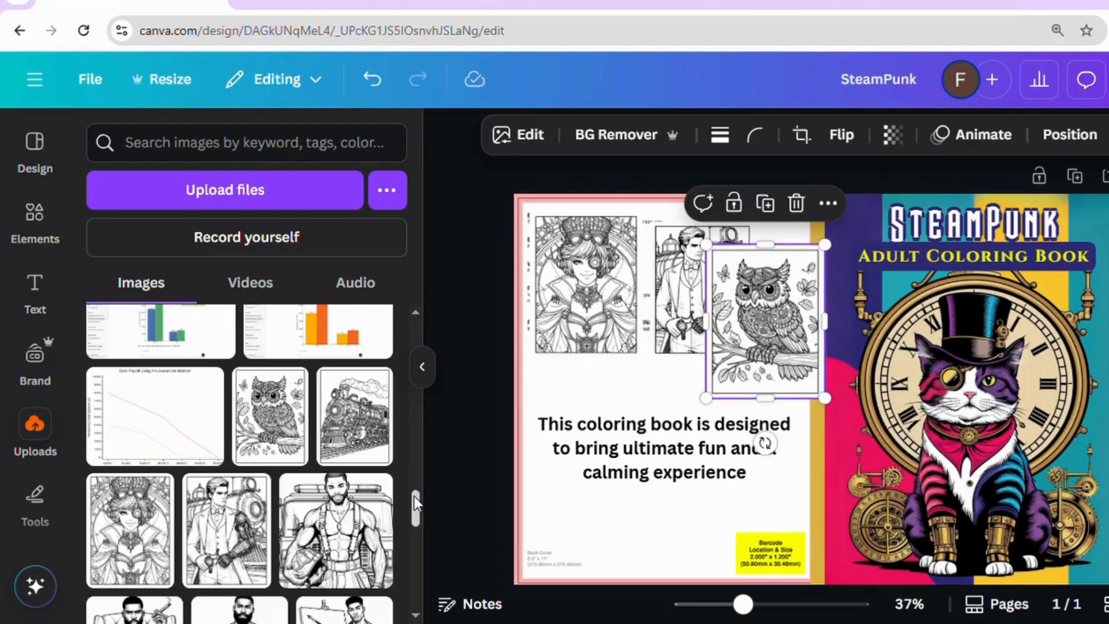
Step: Arrange the three coloring images in an even row above the back-cover text, and delete the KDP template image
drag(414, 497, 414, 282)
click(422, 366)
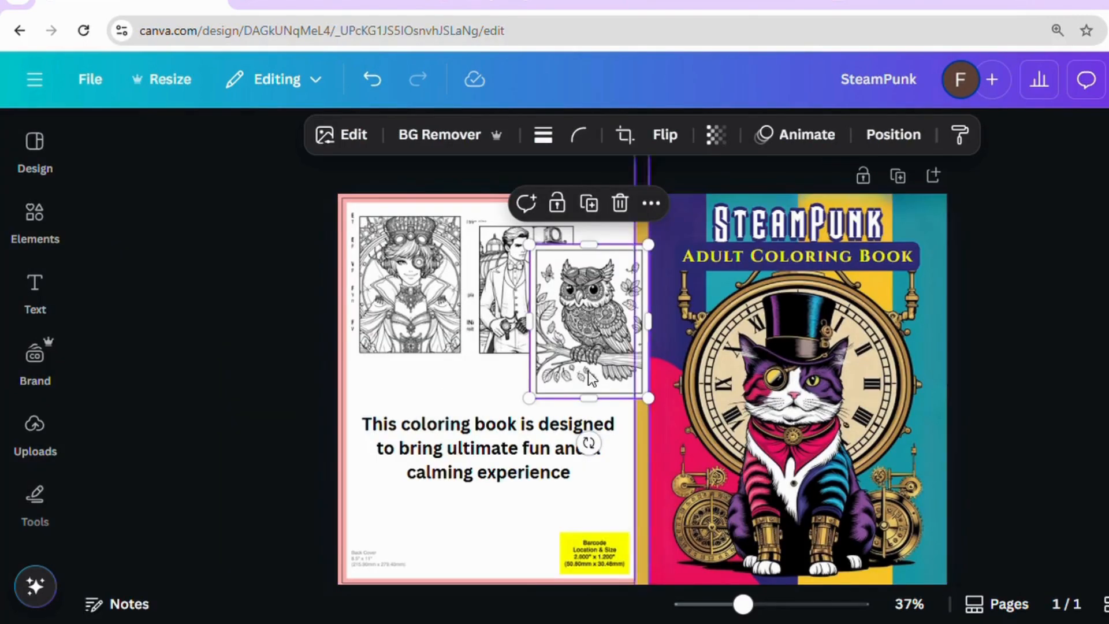
click(506, 270)
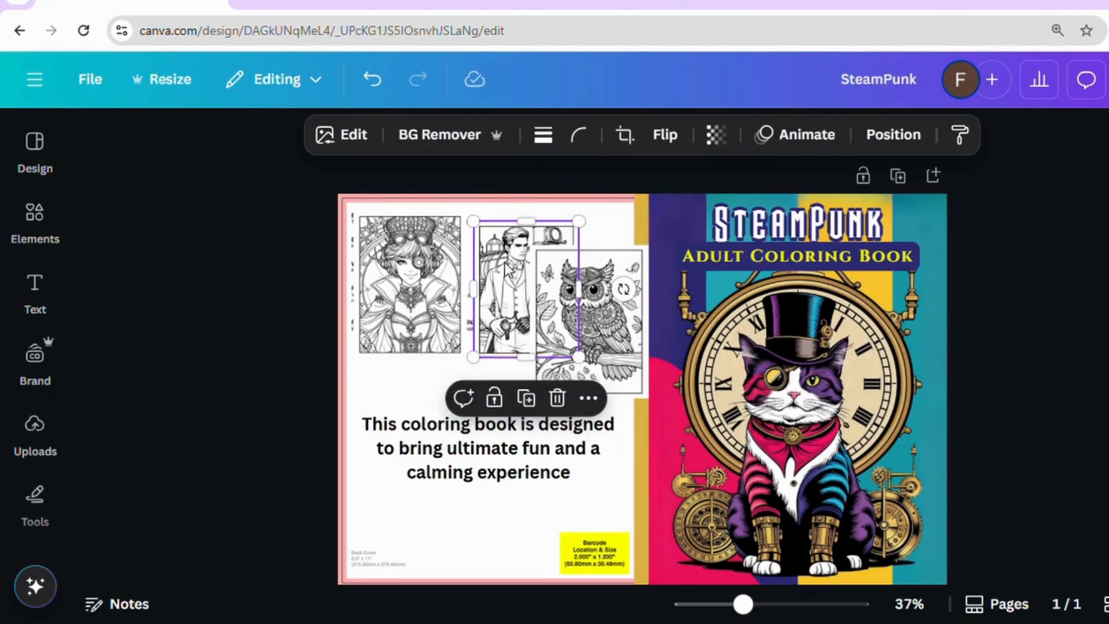
drag(506, 269, 498, 265)
drag(589, 301, 572, 301)
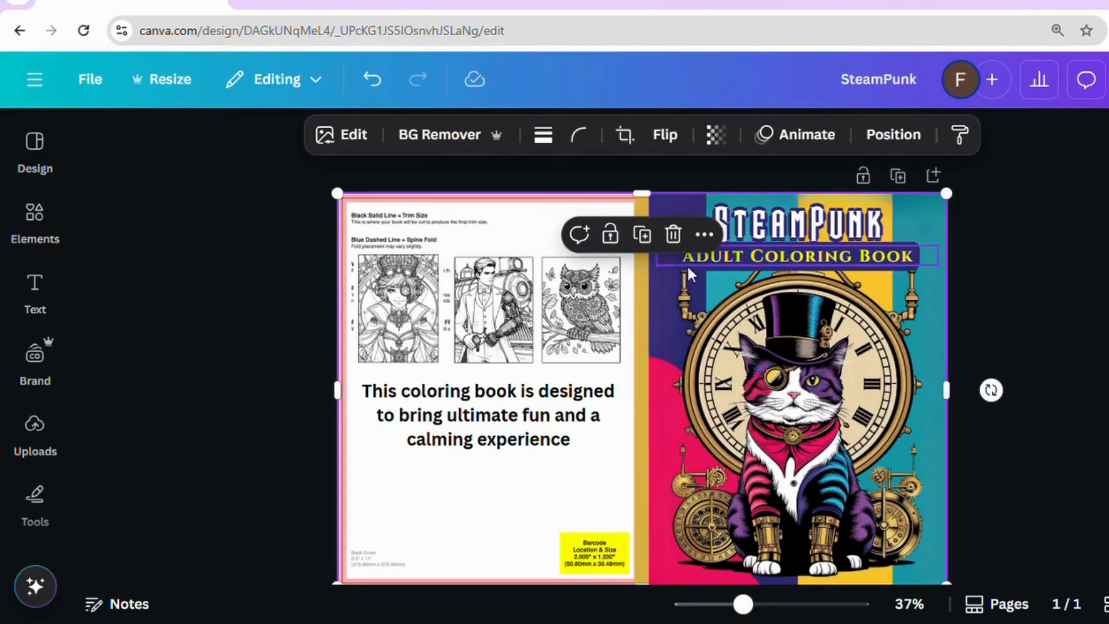
click(673, 234)
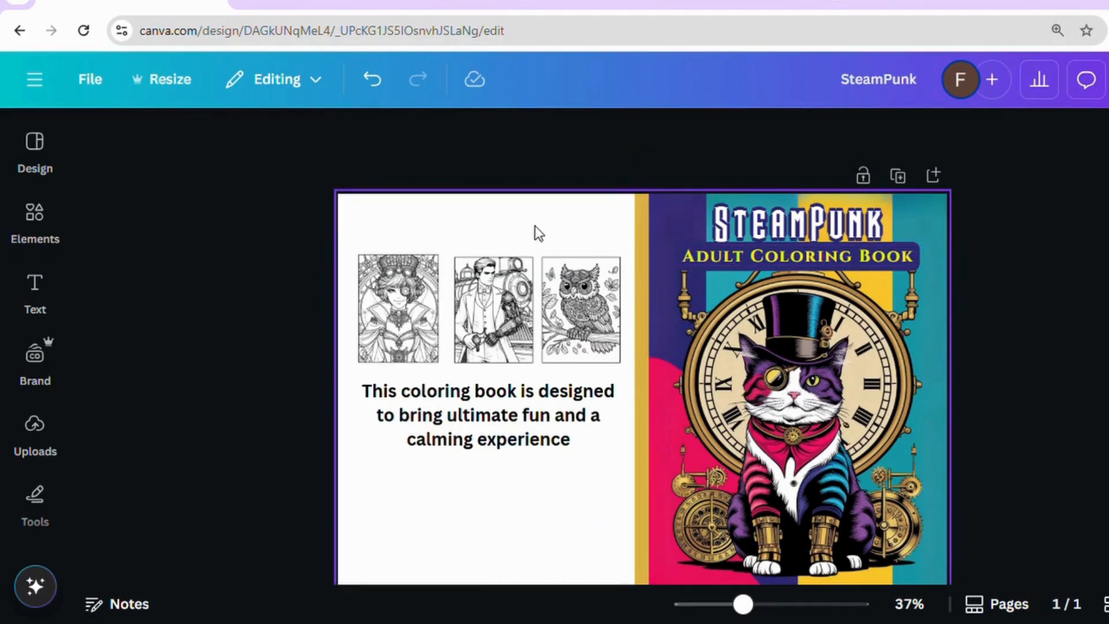
Step: Try several photo colors as the page background, and set it to the dark purple sampled from the front-cover artwork
click(480, 225)
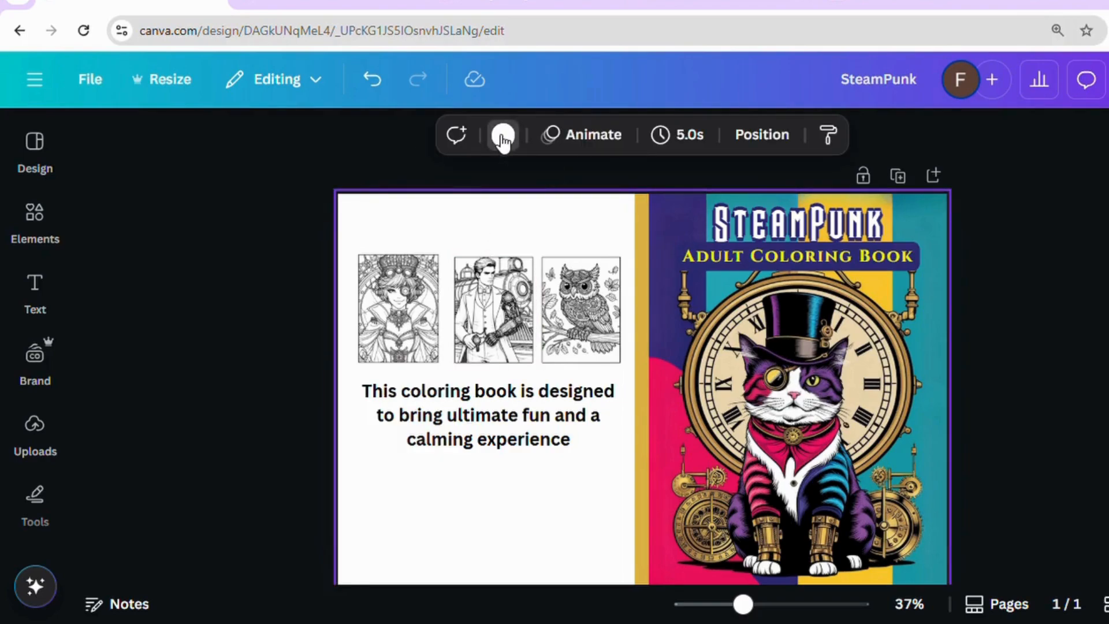
click(503, 135)
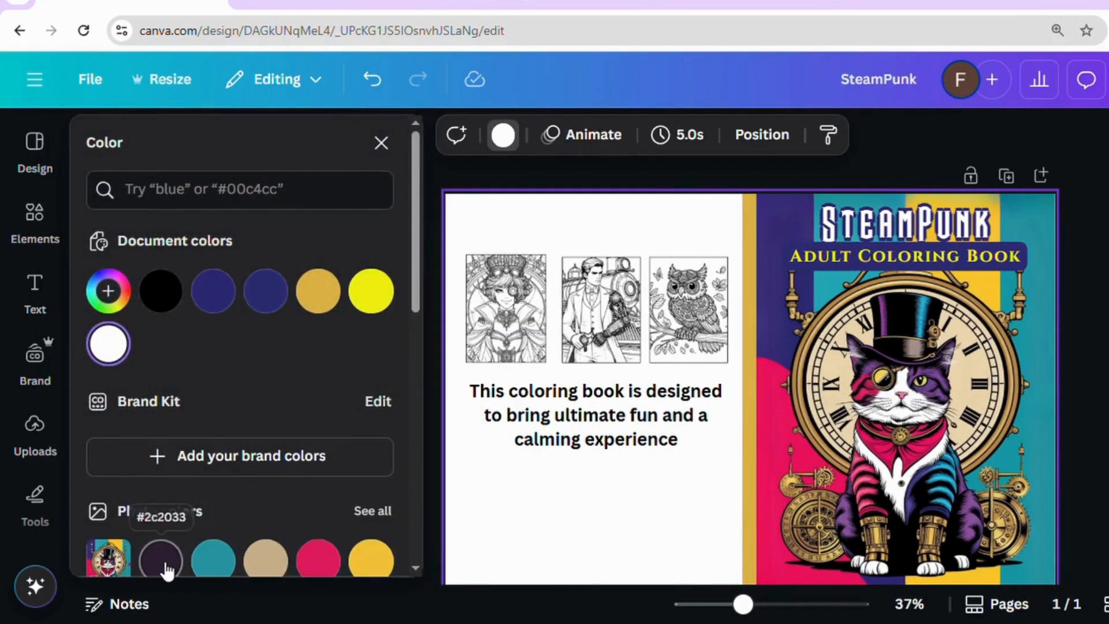
click(161, 560)
click(222, 564)
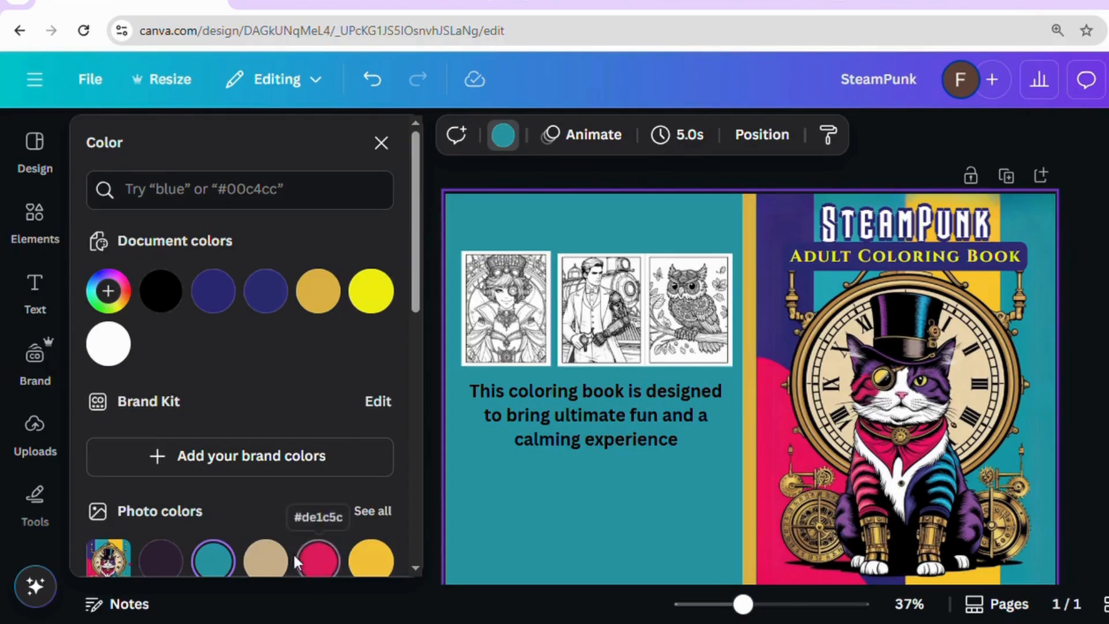
click(318, 567)
click(371, 563)
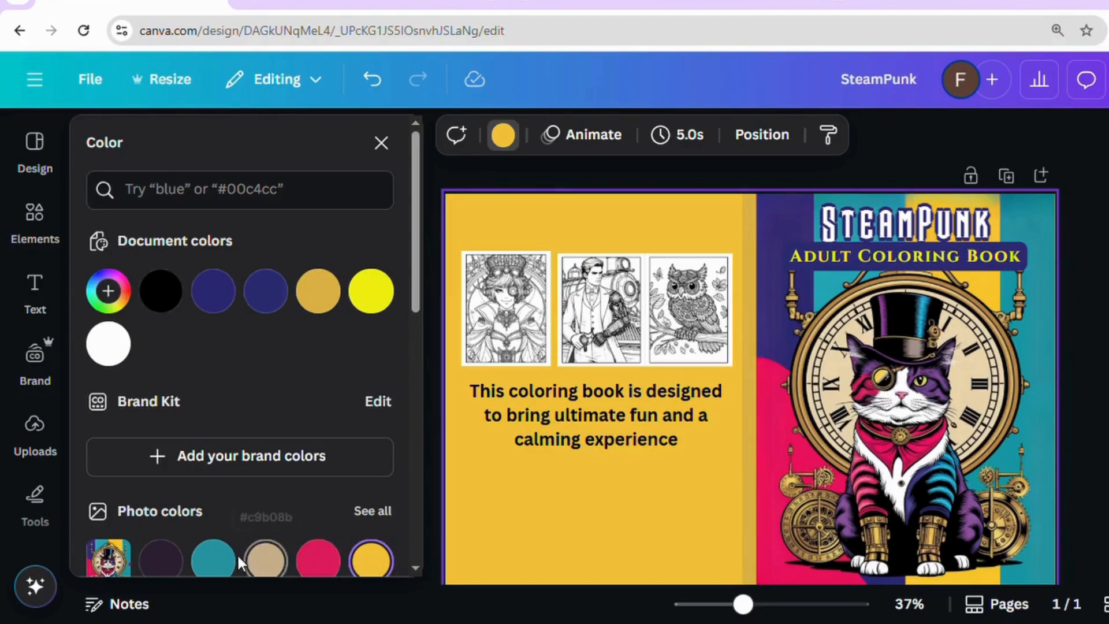
click(268, 567)
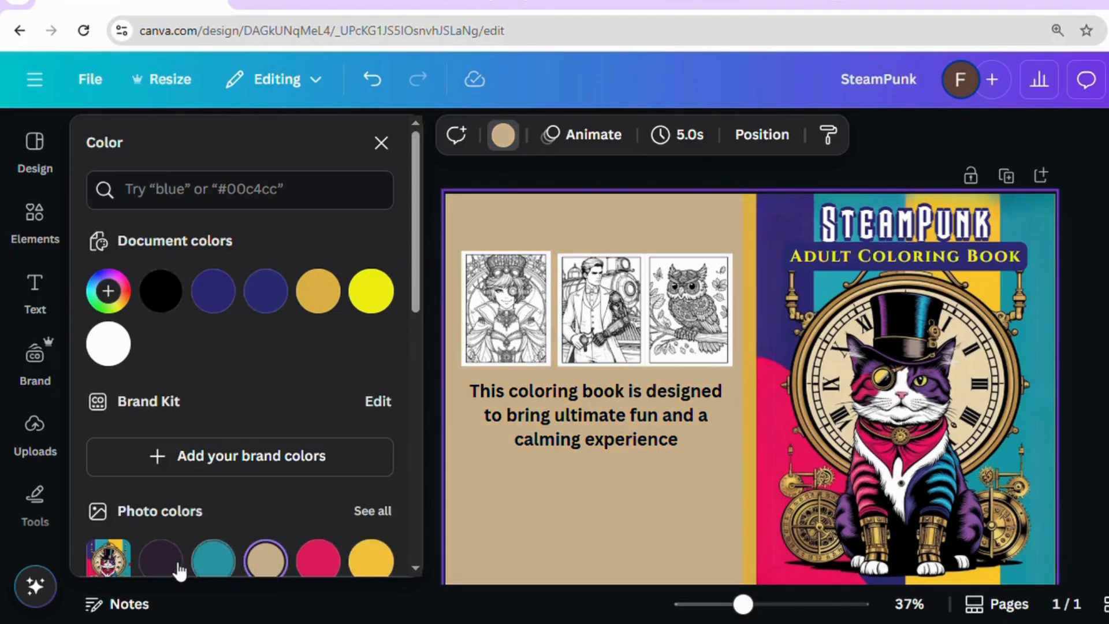
click(108, 291)
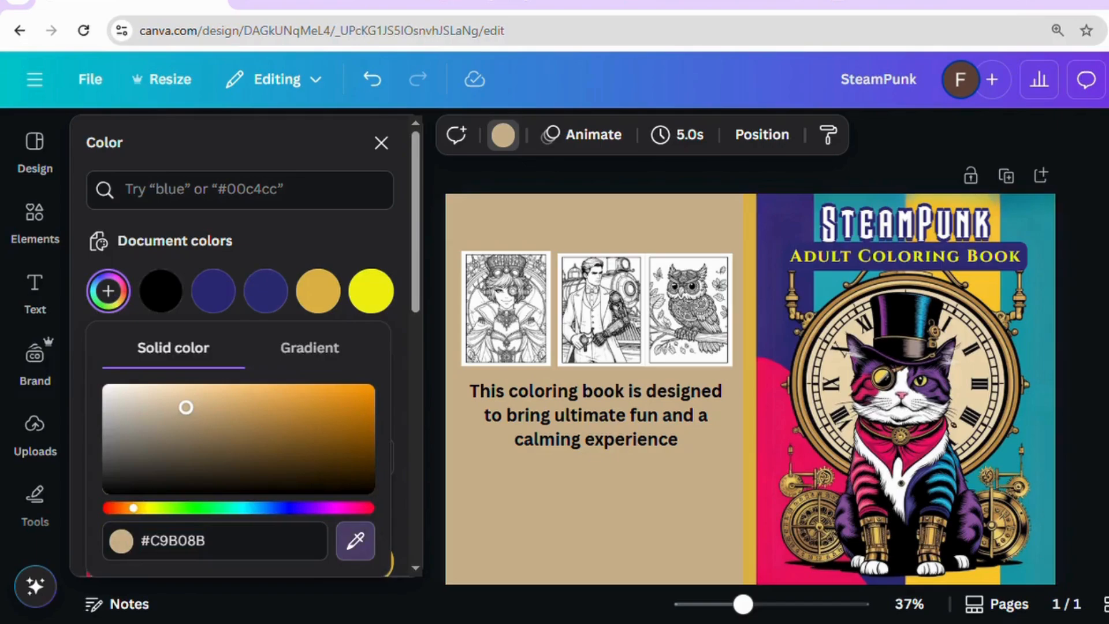
click(772, 224)
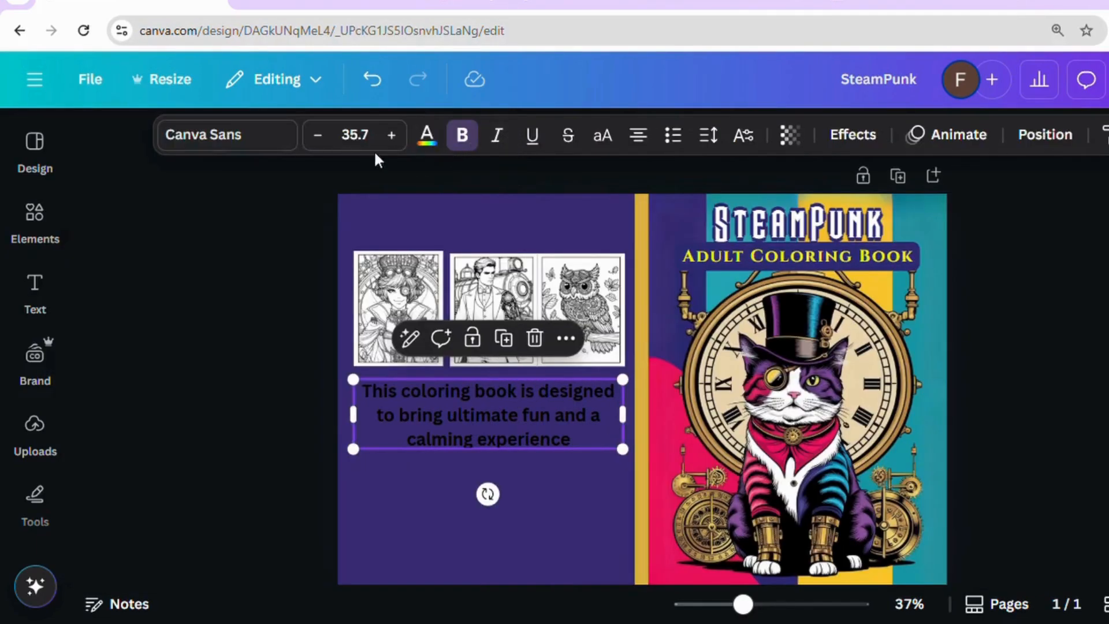
Step: Change the back-cover text color to white (#ffffff)
click(429, 137)
click(161, 391)
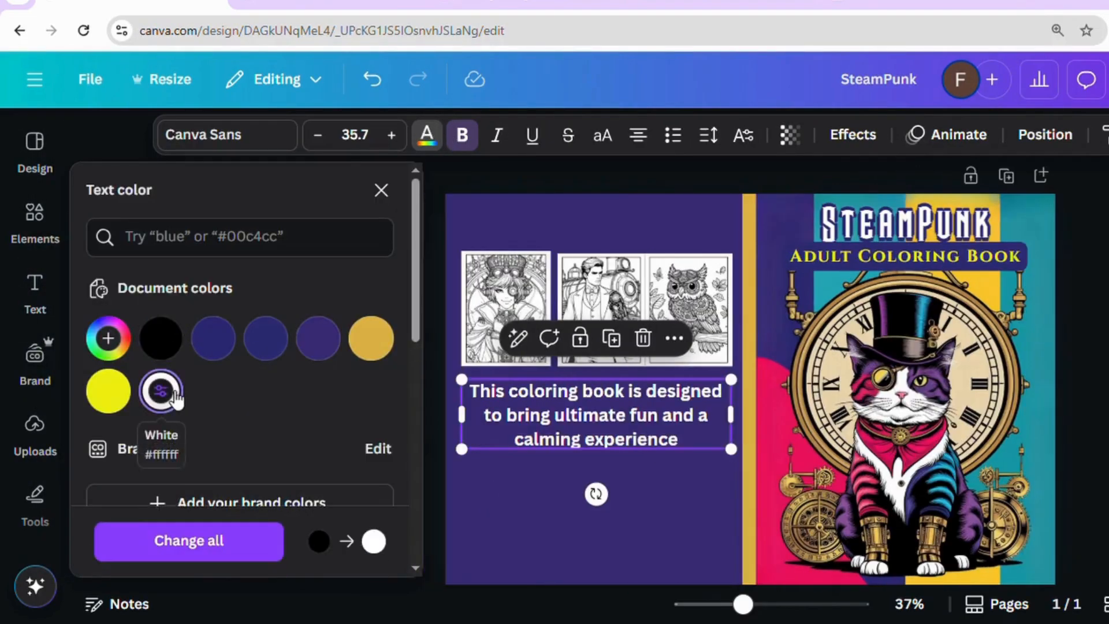
click(518, 205)
click(461, 430)
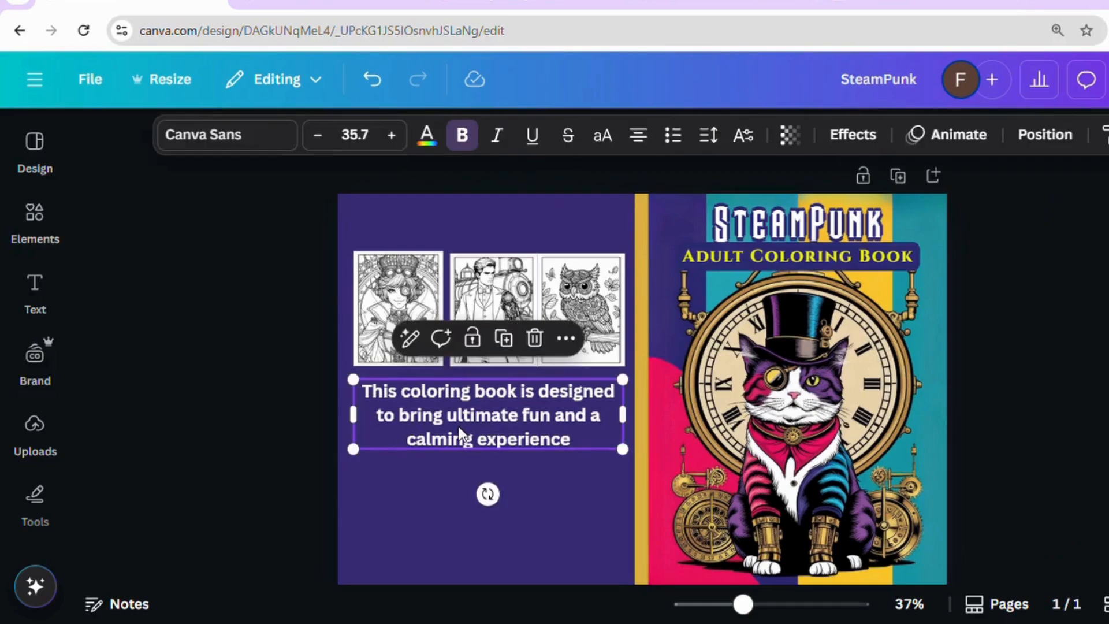
Step: Set the back-cover text size to 29.7, narrow its box so it wraps onto three lines, and center it below the images
click(322, 136)
click(321, 136)
click(321, 137)
click(323, 138)
click(323, 138)
click(324, 138)
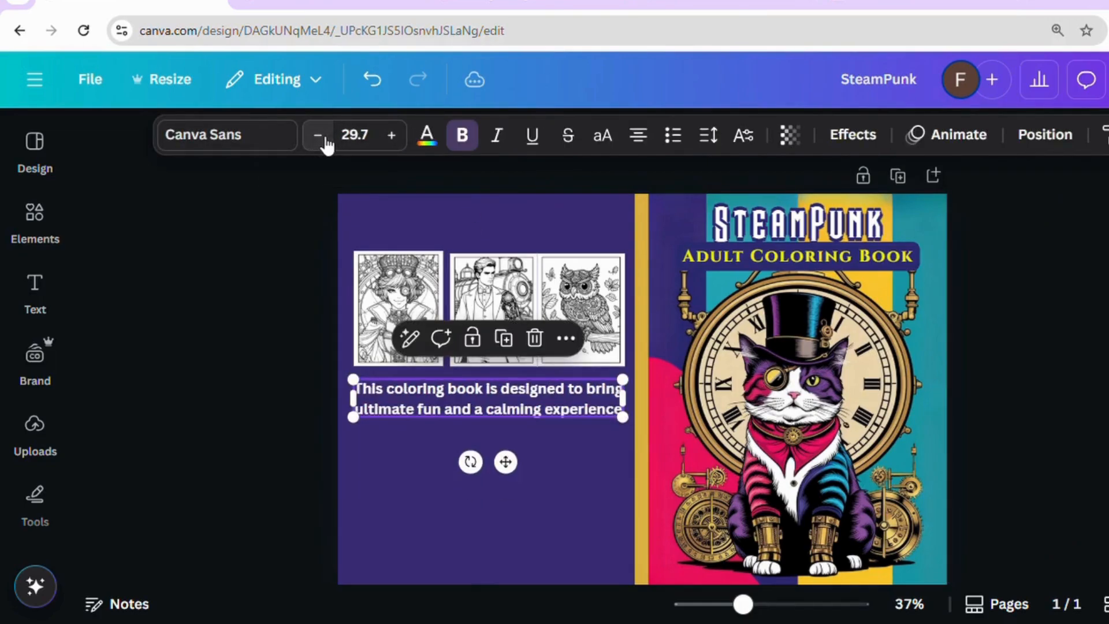
drag(354, 399, 400, 405)
drag(528, 483, 518, 502)
Step: Fine-tune the woman image's corners and shift the owl image outward so the three coloring images have even gaps
click(305, 299)
drag(304, 292, 353, 266)
click(284, 240)
click(400, 267)
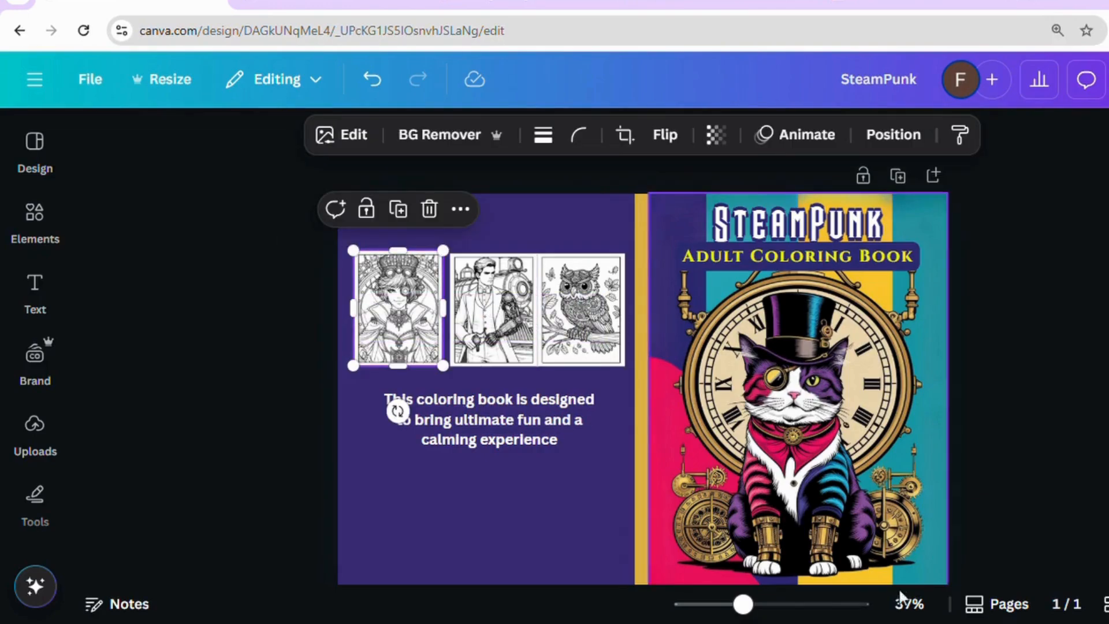
click(765, 604)
drag(181, 189, 180, 184)
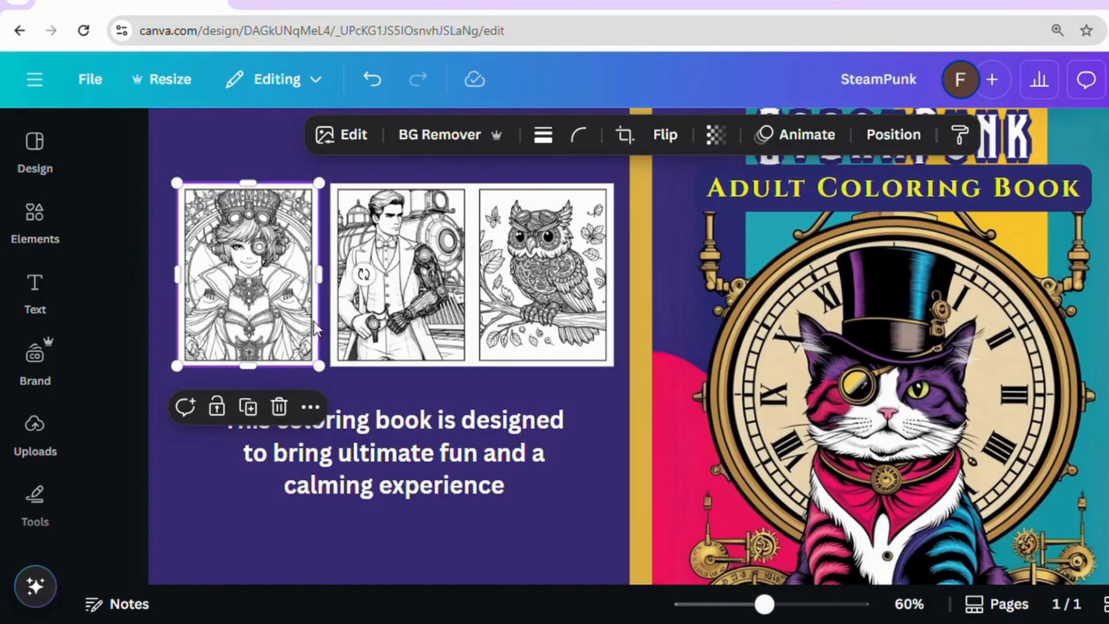
mouse_move(184, 371)
mouse_down()
mouse_move(190, 379)
mouse_move(179, 368)
mouse_up()
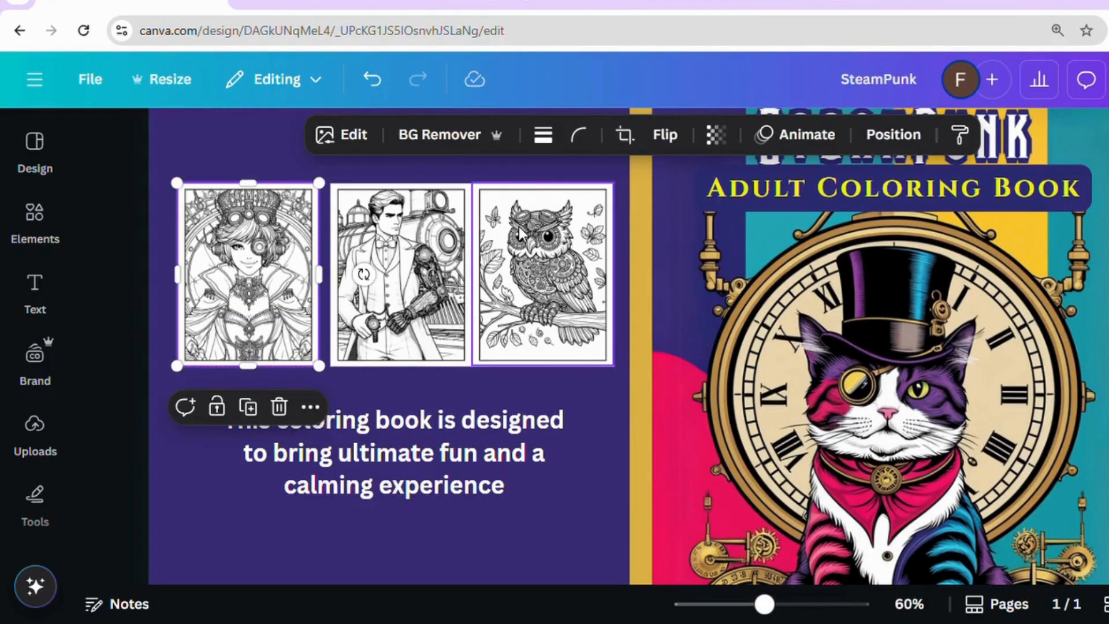
drag(531, 236, 542, 236)
drag(626, 184, 626, 184)
drag(630, 375, 626, 367)
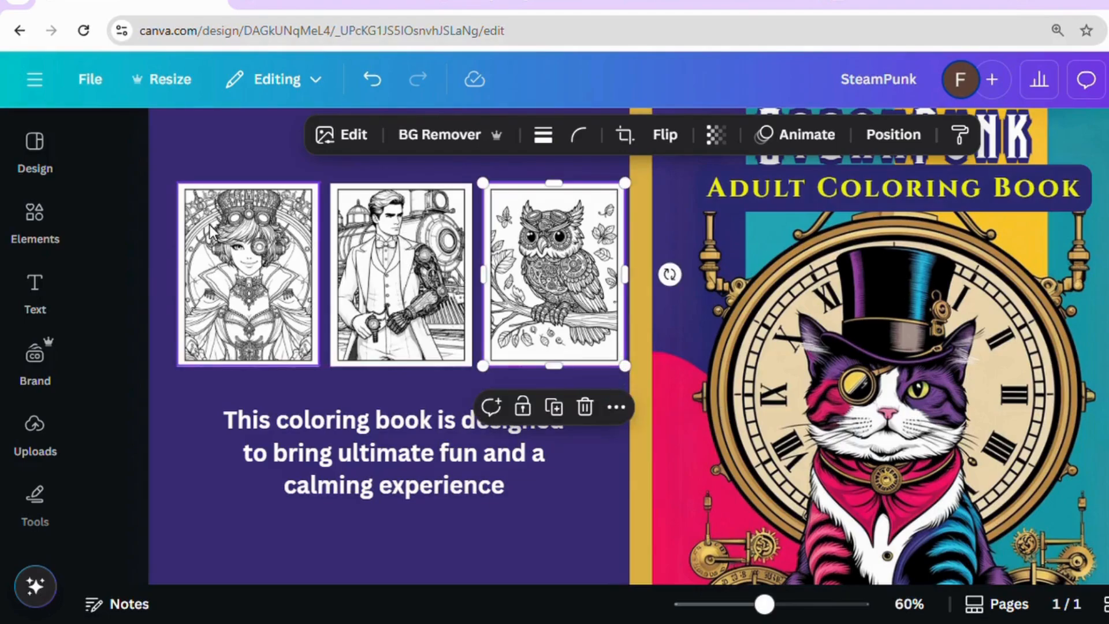
Step: Shrink the three coloring images together and center the row on the back cover above the text
drag(121, 228, 519, 278)
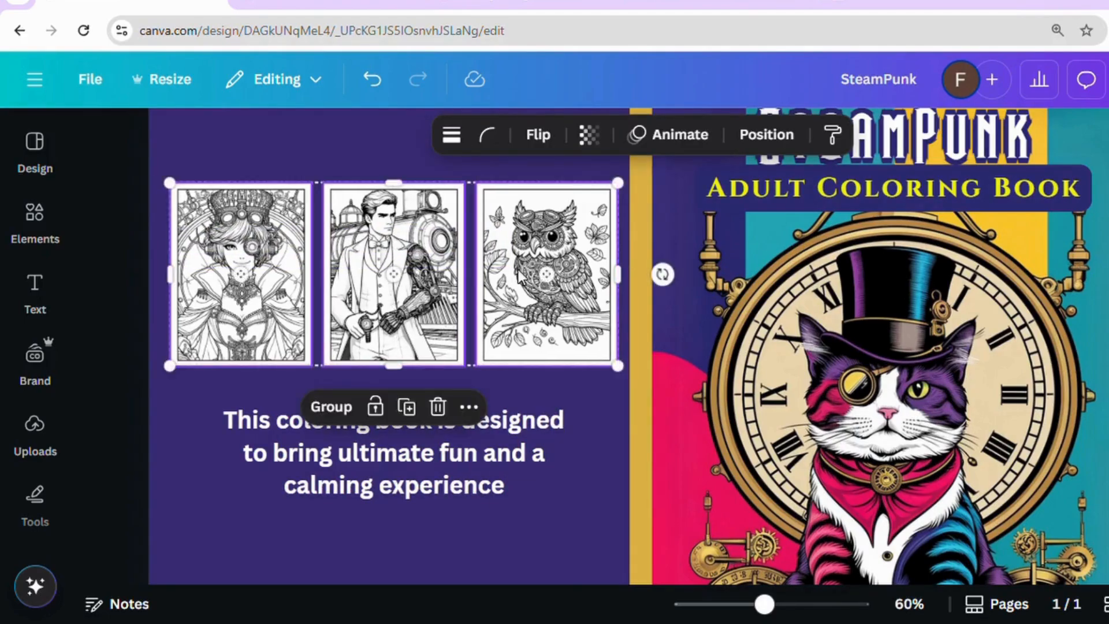
drag(123, 221, 508, 248)
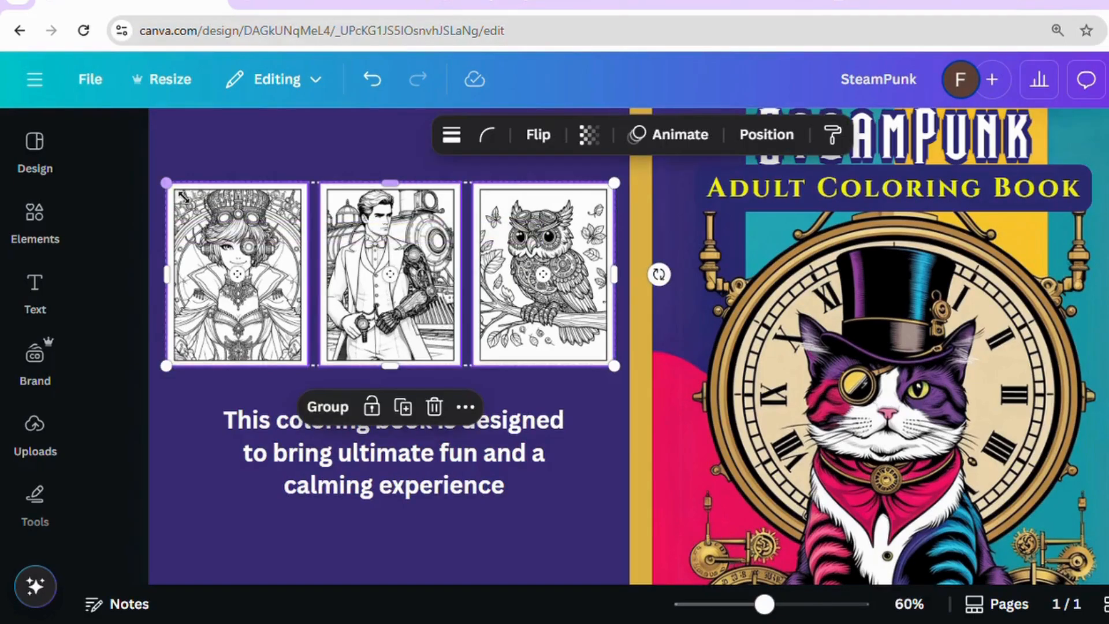
drag(165, 183, 218, 204)
drag(403, 287, 375, 279)
click(126, 228)
Step: Apply a Drop shadow to the woman coloring image and set the shadow color to near-white #F0F0F0
click(258, 243)
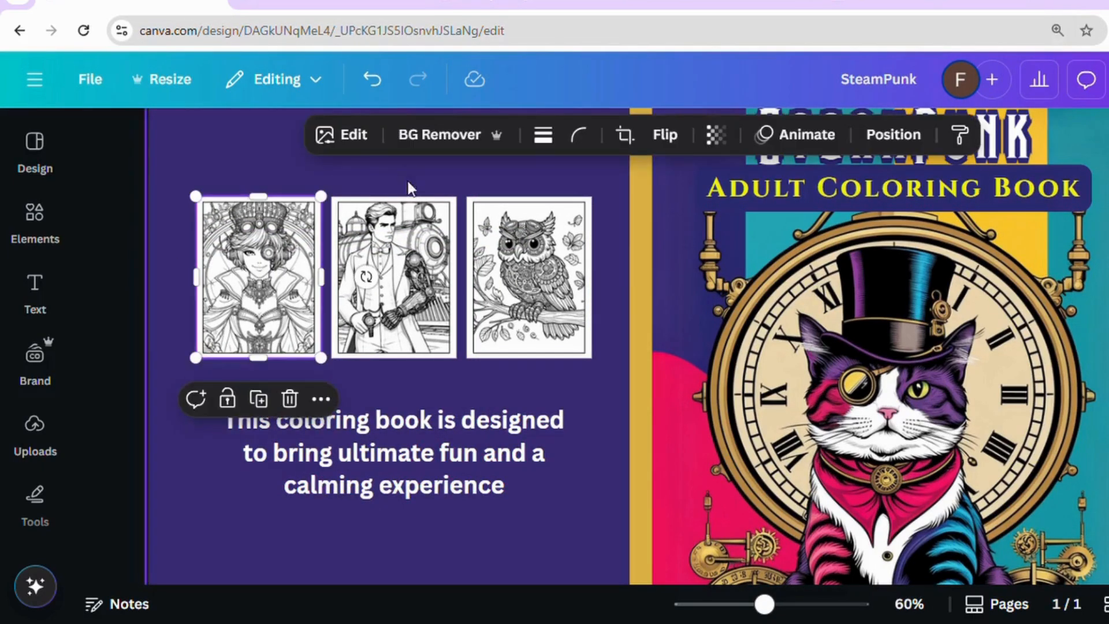
click(342, 136)
drag(417, 219, 414, 413)
click(120, 324)
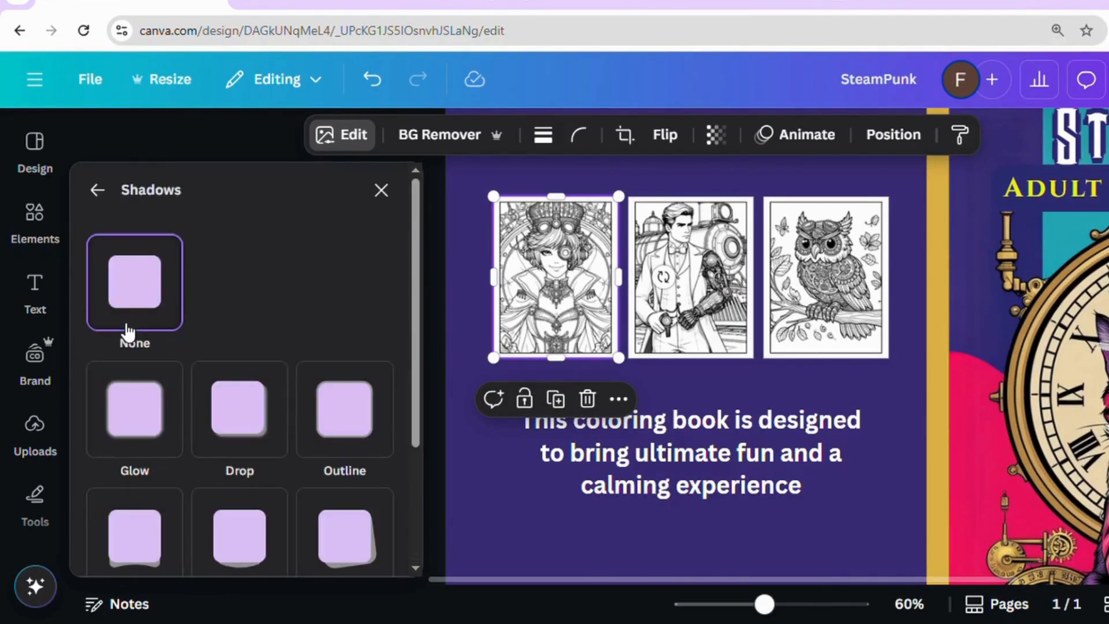
drag(416, 223, 420, 291)
click(231, 352)
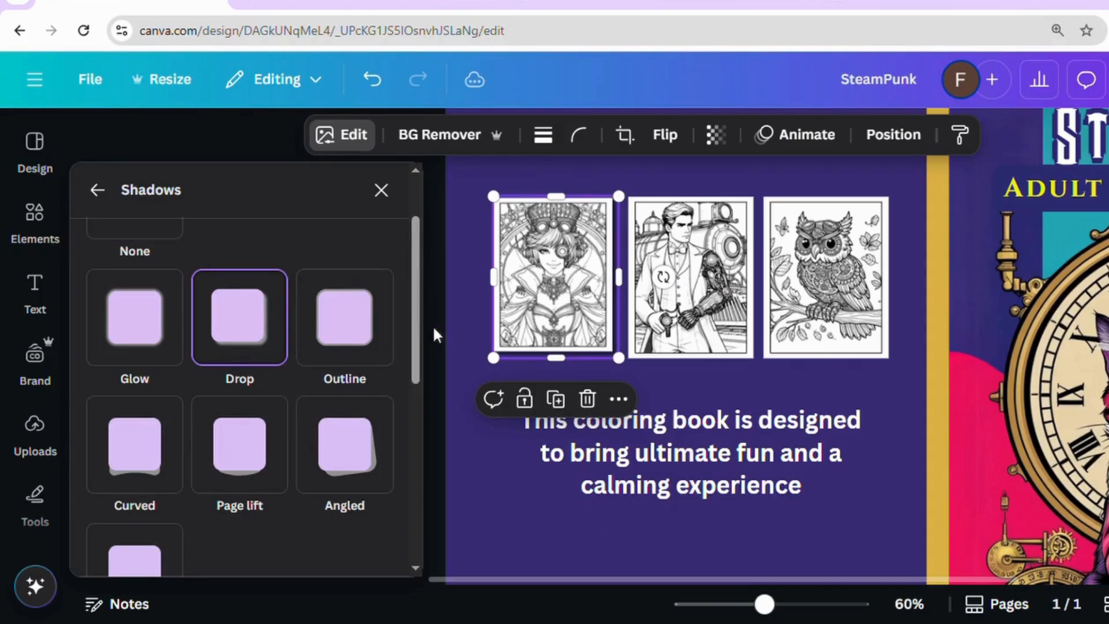
drag(414, 256, 410, 458)
click(377, 467)
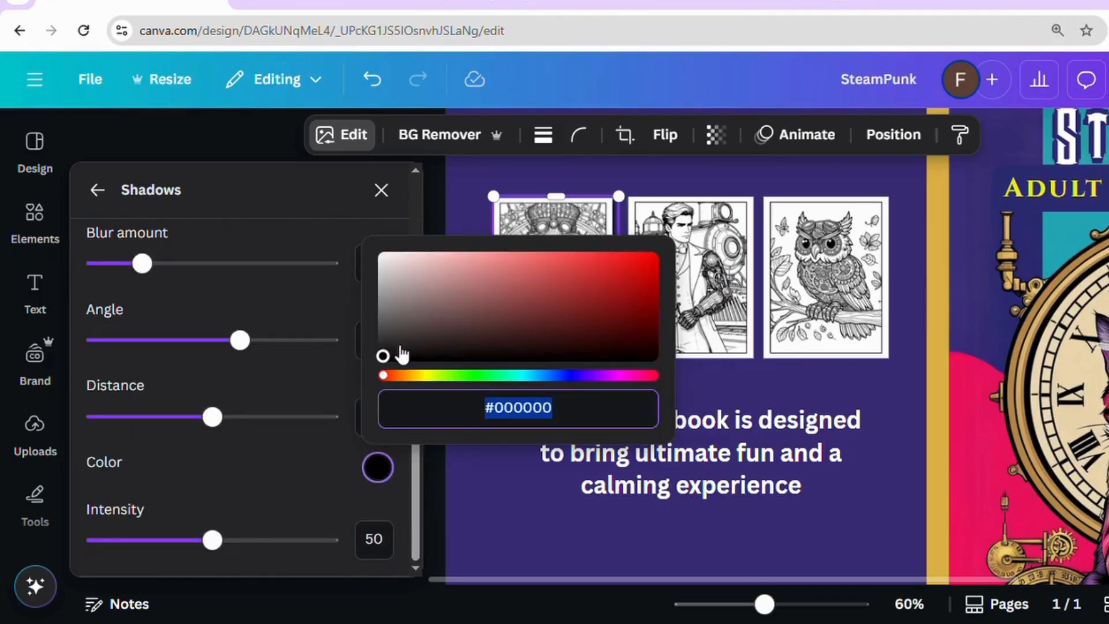
drag(403, 354, 376, 258)
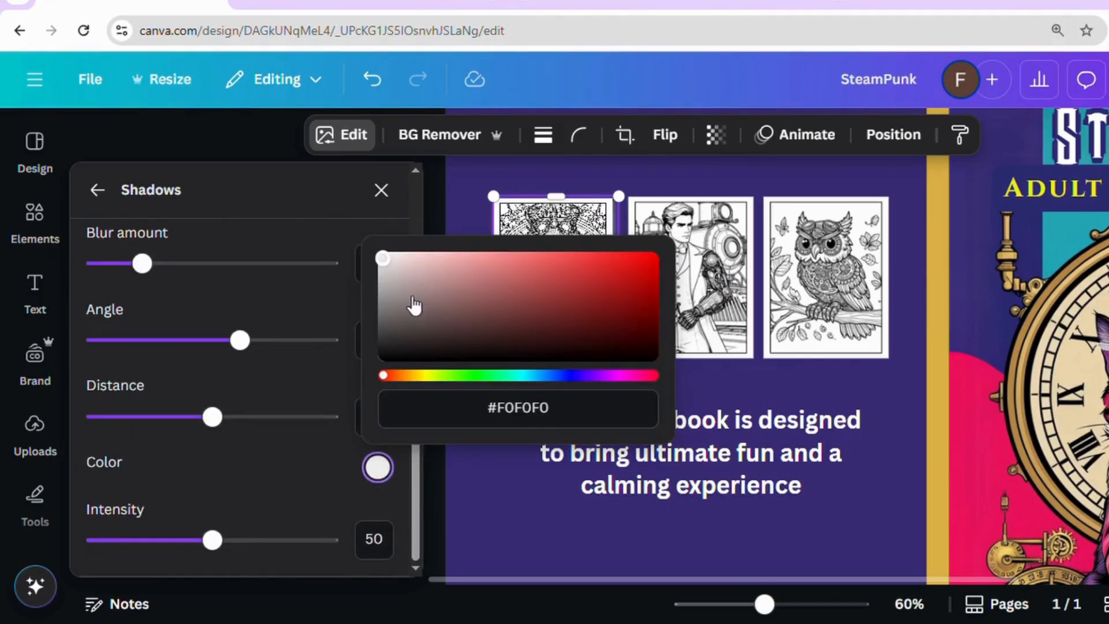
Step: Apply a Drop shadow to the middle coloring image of the man and set the shadow color to white
click(681, 225)
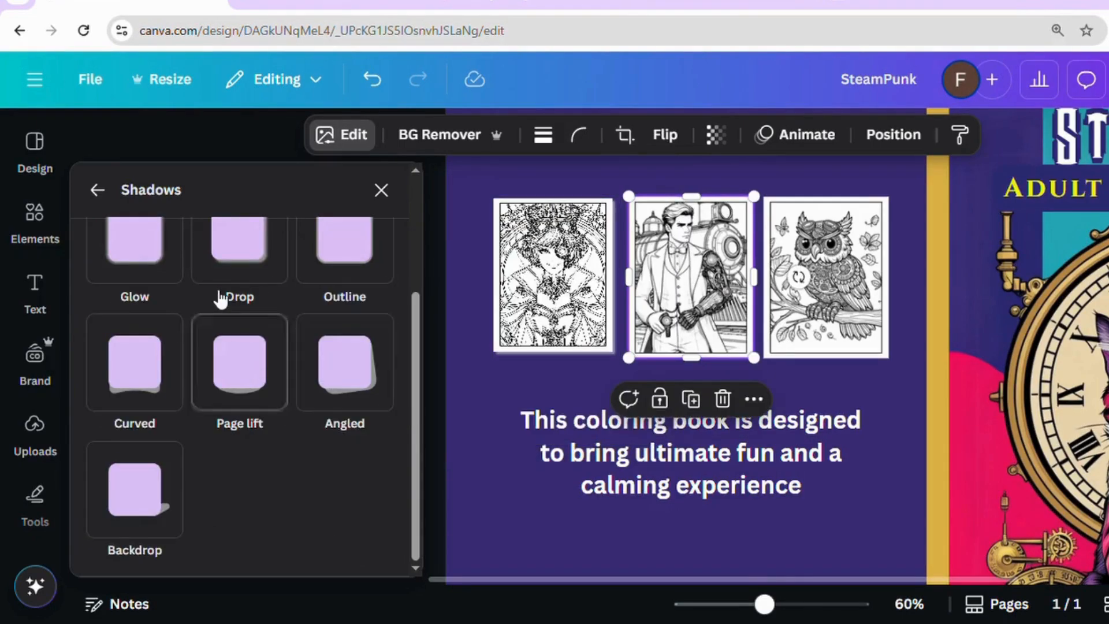
click(241, 265)
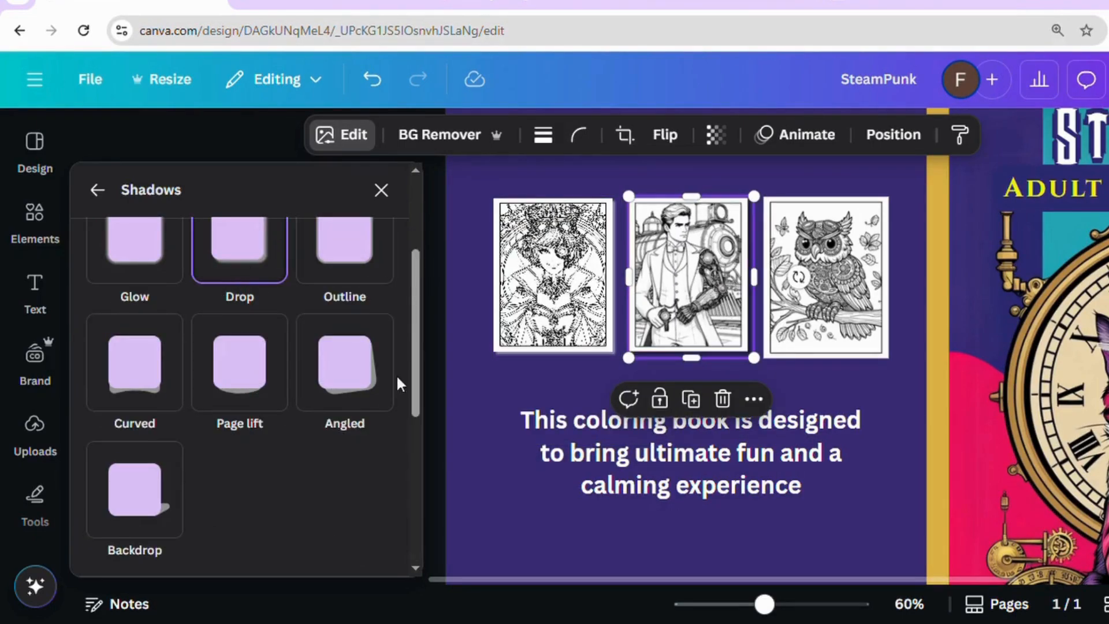
drag(417, 299, 413, 449)
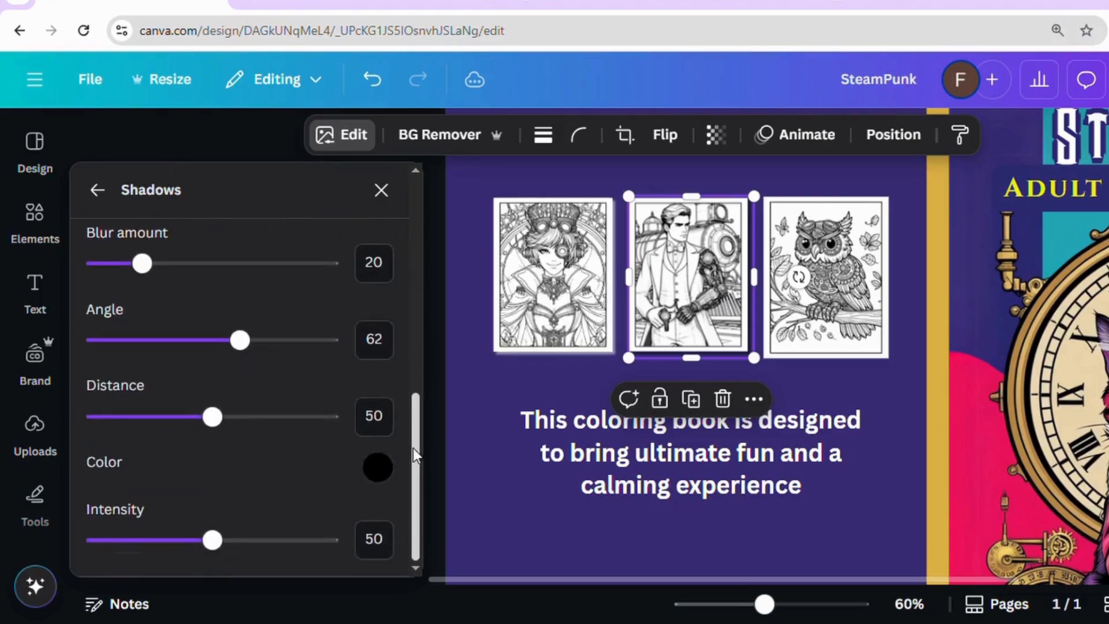
click(378, 467)
drag(382, 359, 355, 224)
Step: Apply a Drop shadow to the owl coloring image and set the shadow color to white #FFFFFF
click(802, 257)
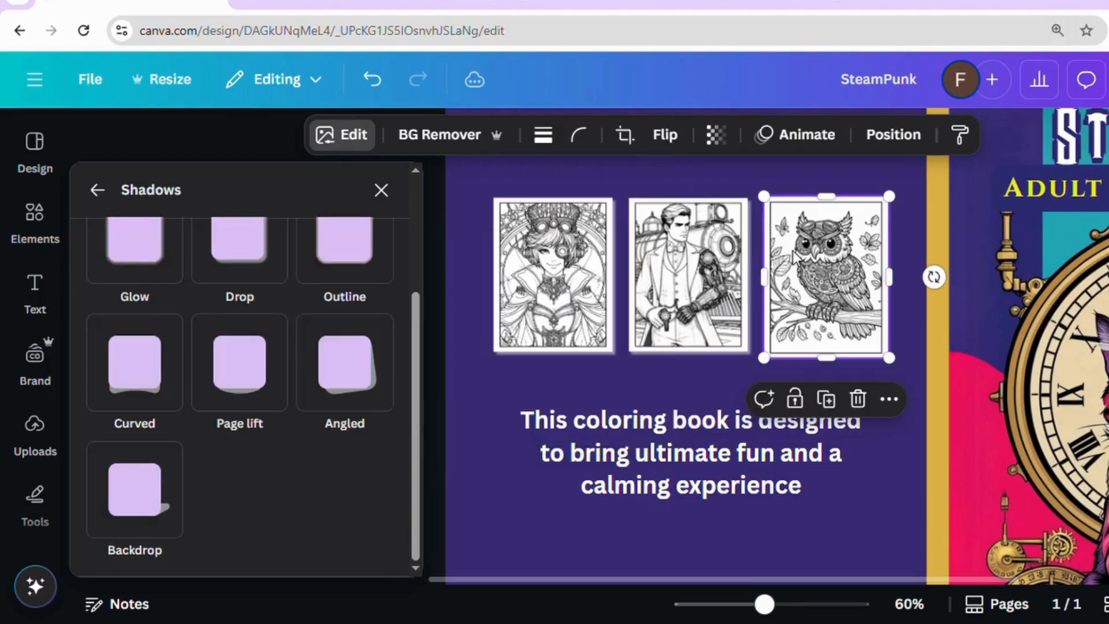
click(257, 261)
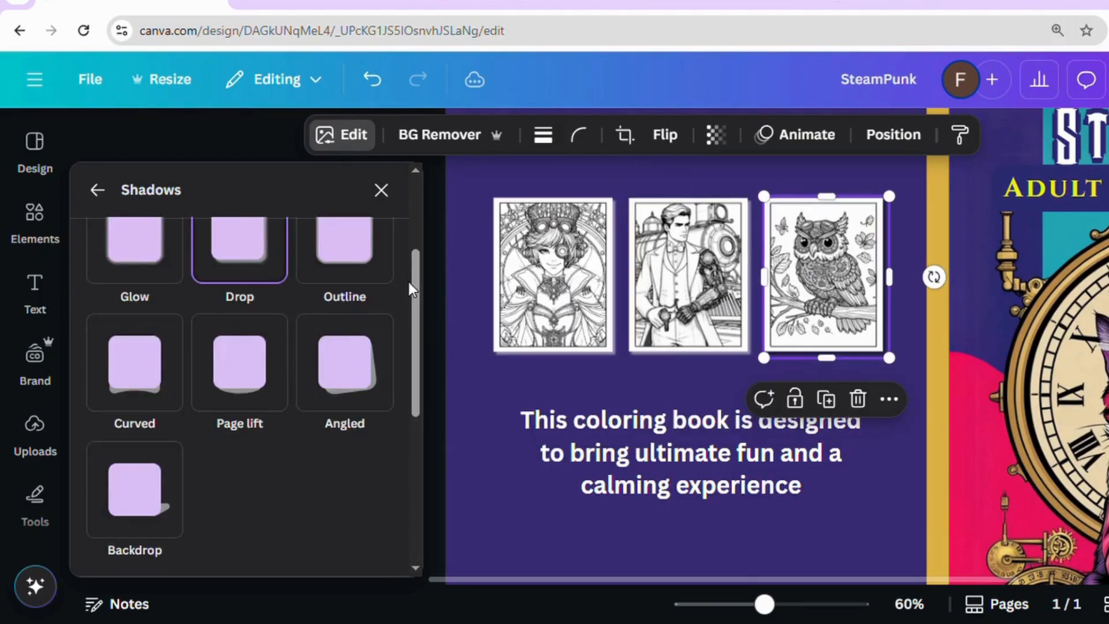
drag(413, 276, 404, 411)
scroll(403, 412, down, 1)
click(380, 468)
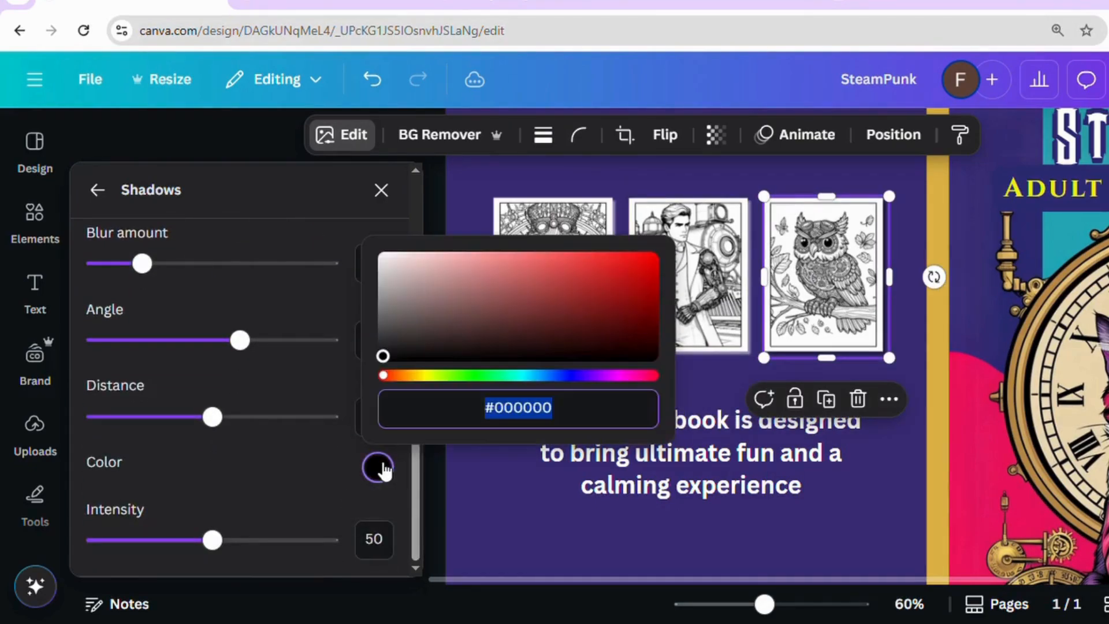
drag(383, 356, 358, 224)
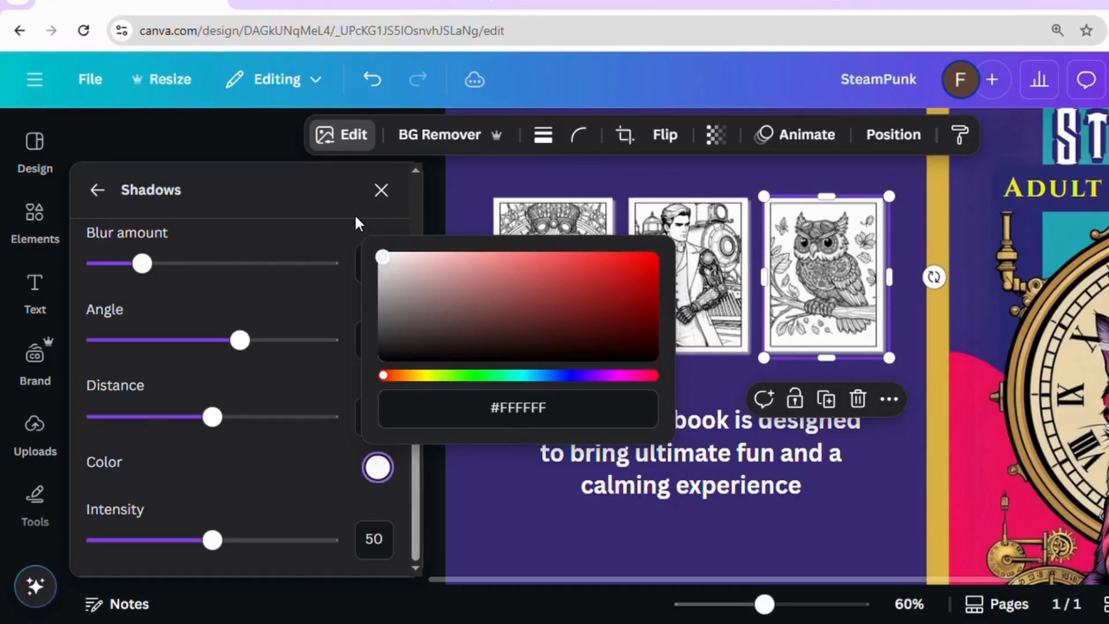
click(512, 508)
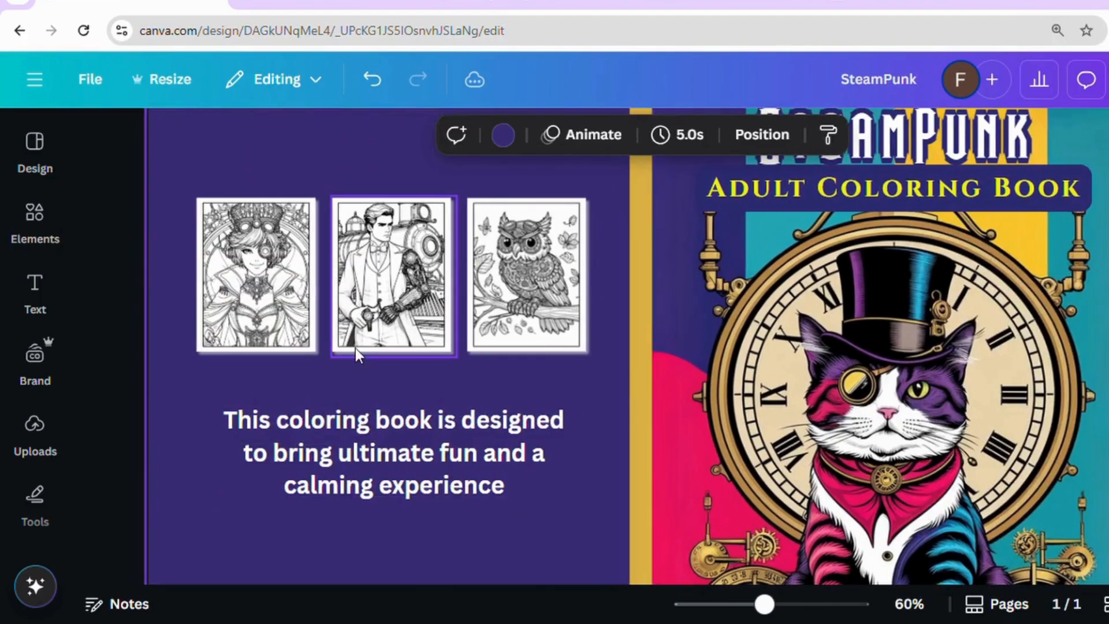
Step: Move the back-cover text up closer to the images and change its font to Cinzel
drag(407, 460, 415, 441)
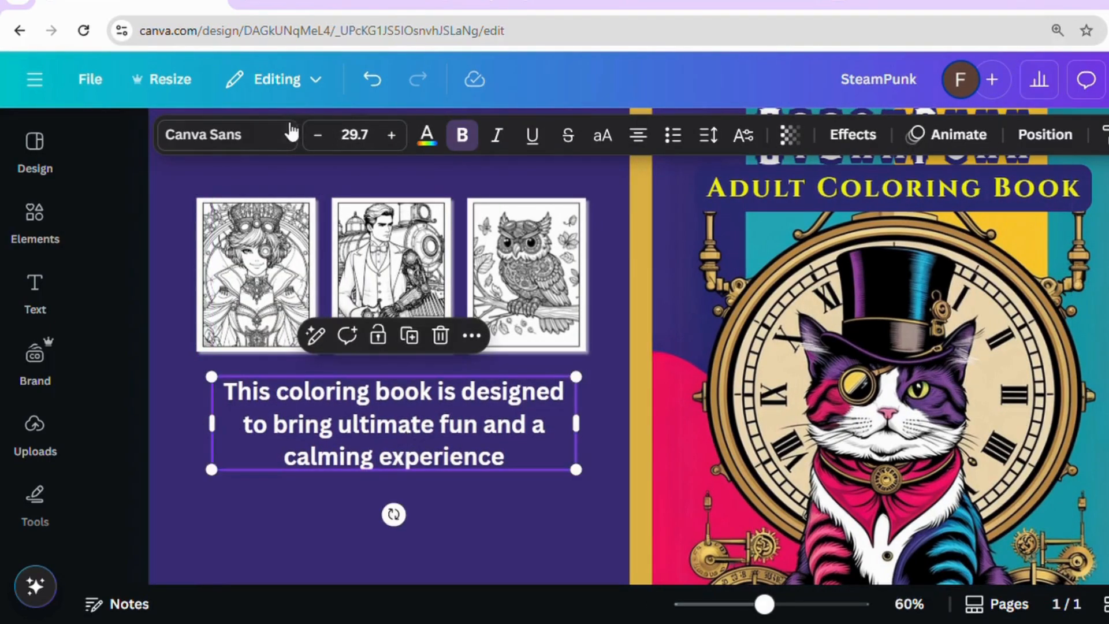
click(268, 137)
text(cinzel)
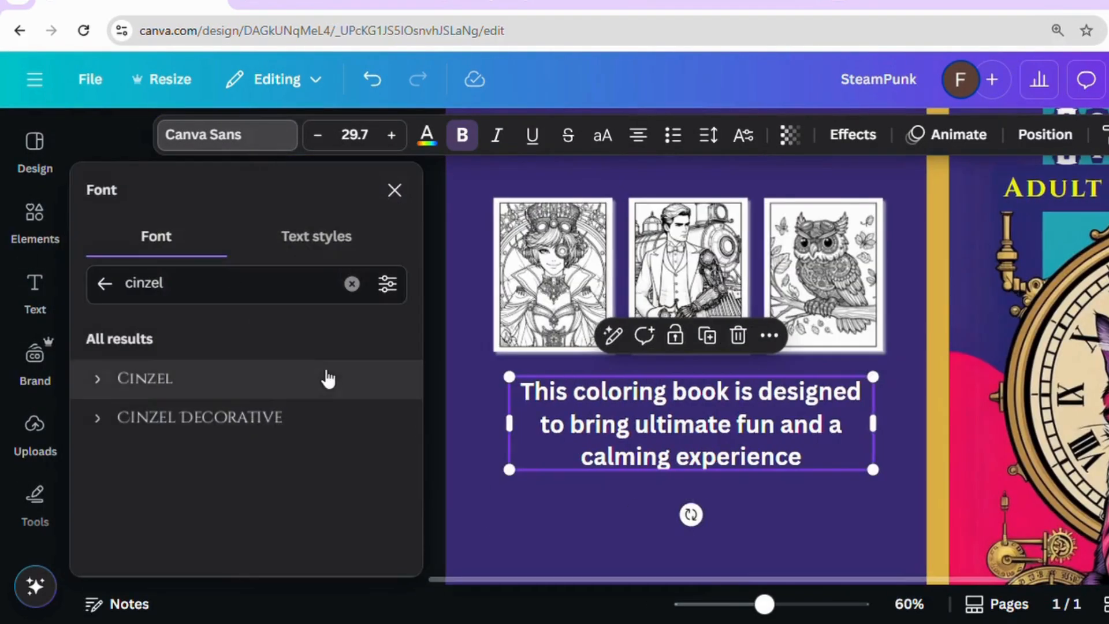
click(276, 378)
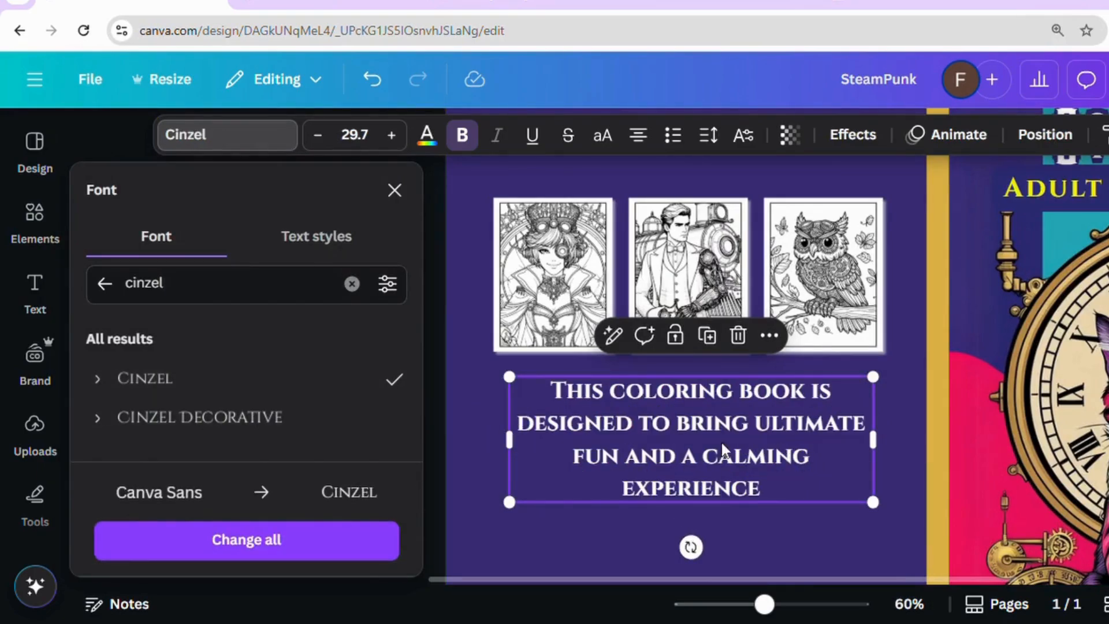
Step: Insert "You" after "bring" in the back-cover text and start a new line before "a calming experience"
click(750, 424)
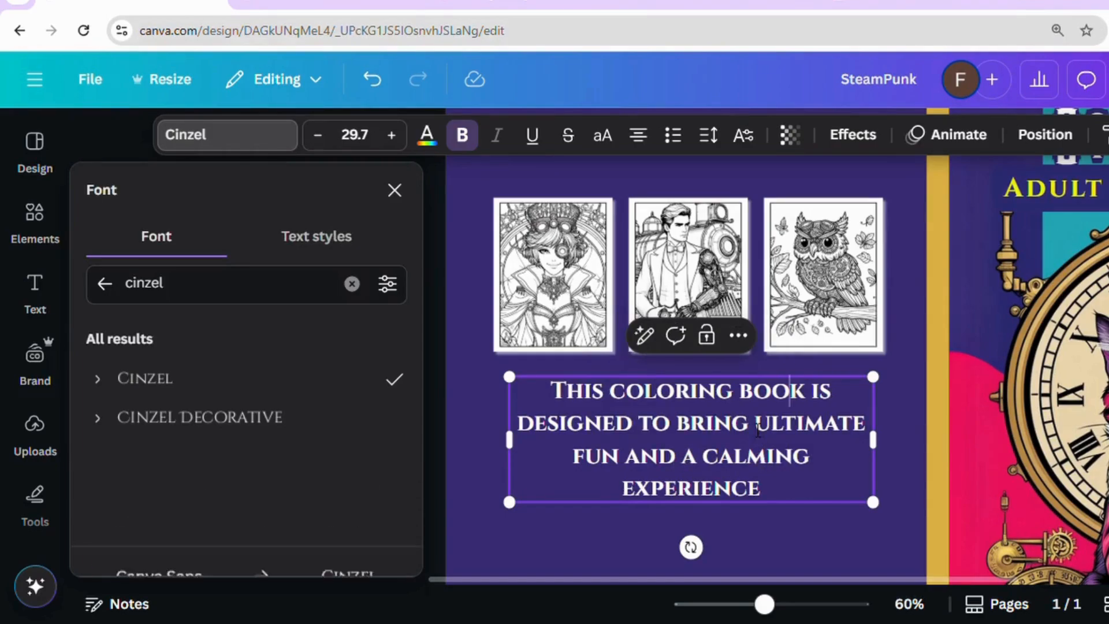
text(Y)
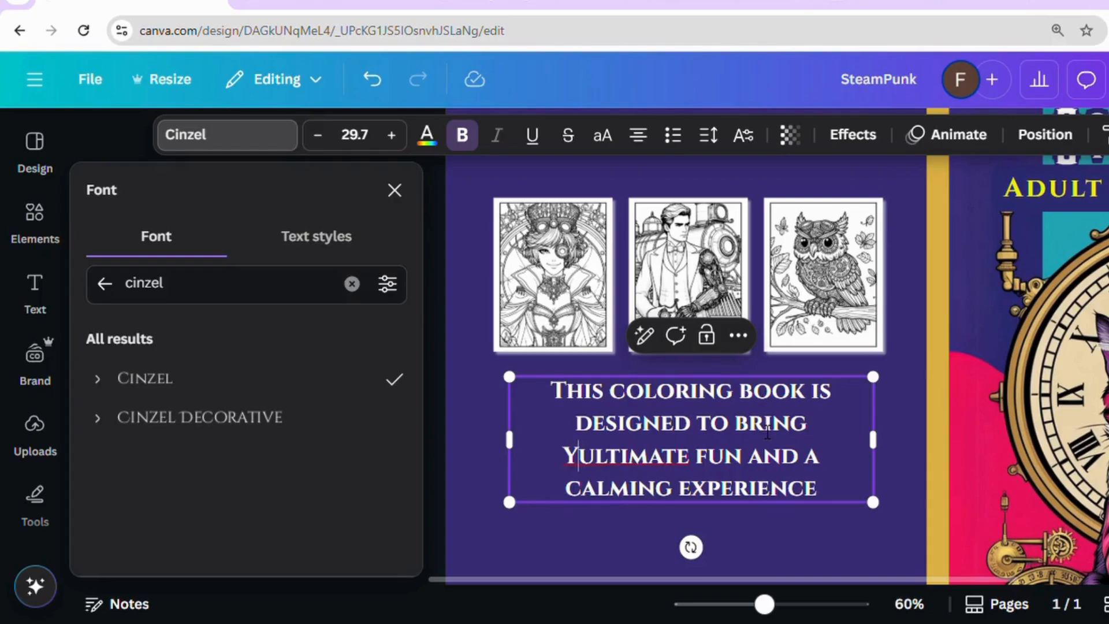
text(ou)
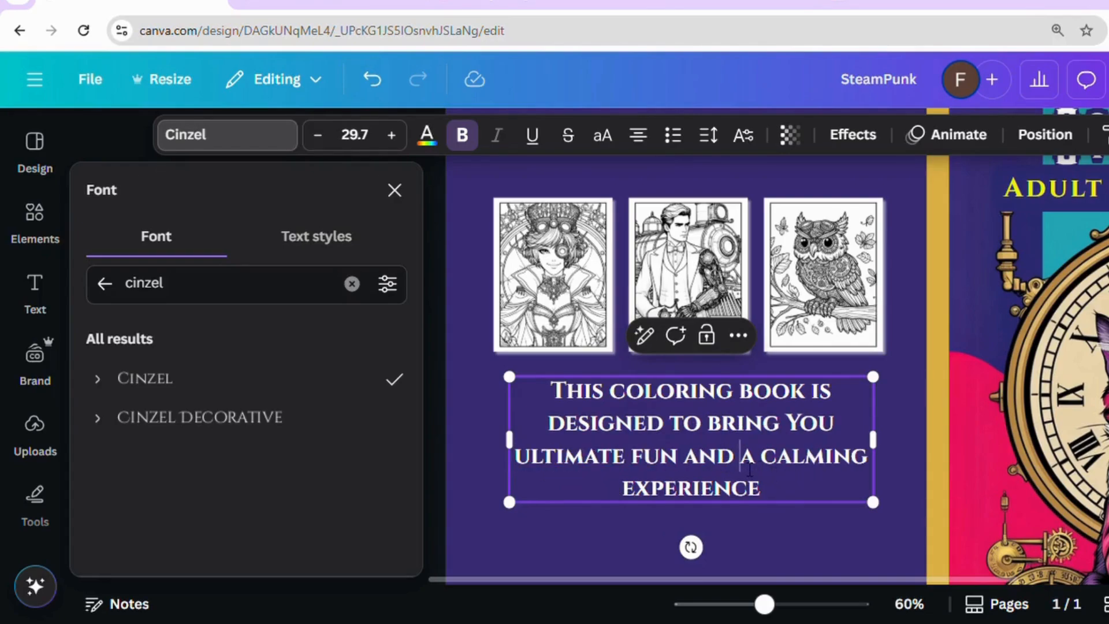
key(Return)
click(796, 539)
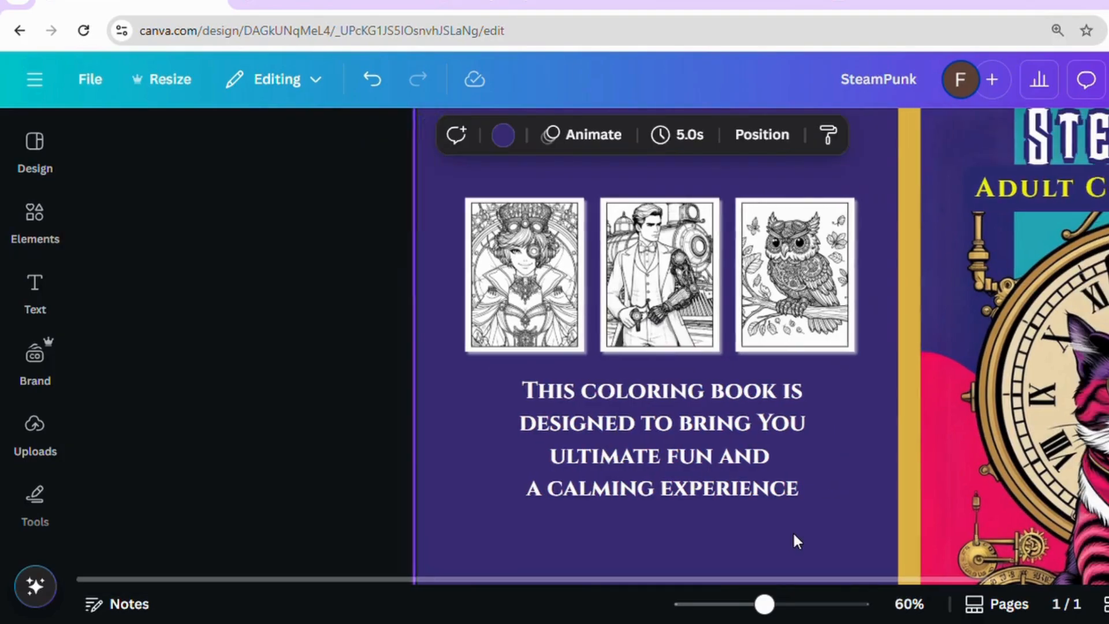
Step: Search the design elements for "steampunk pattern"
click(750, 605)
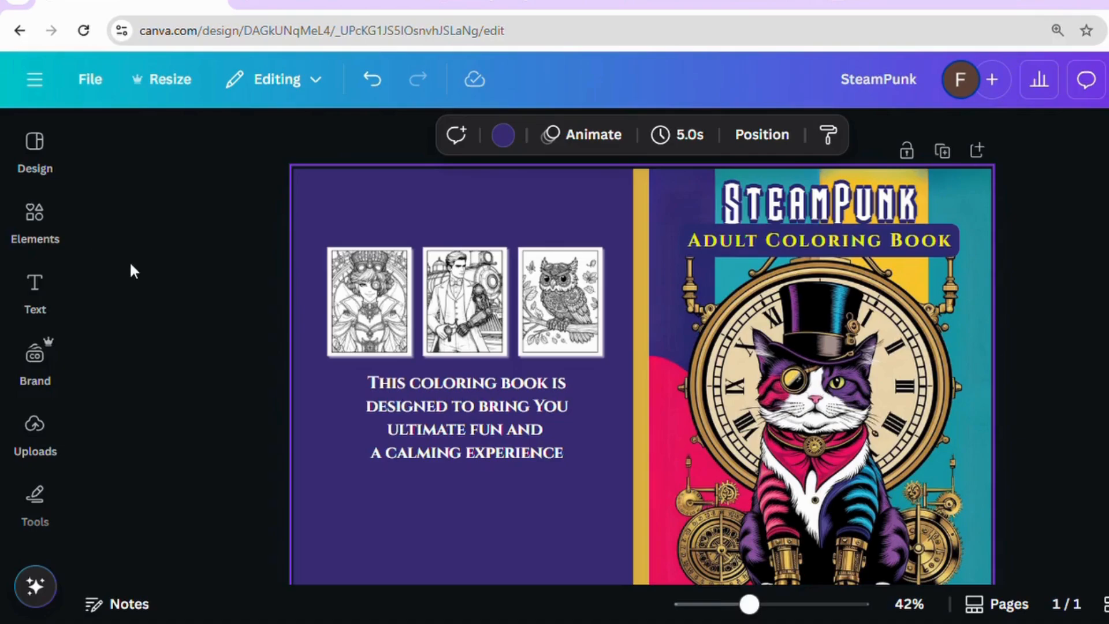
click(37, 240)
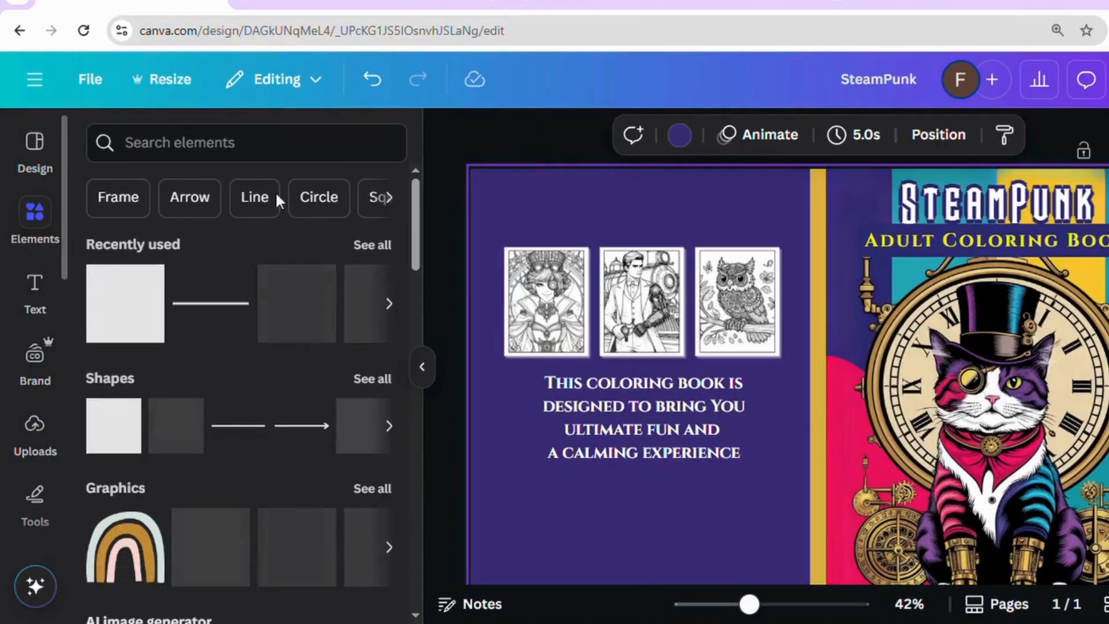
click(176, 145)
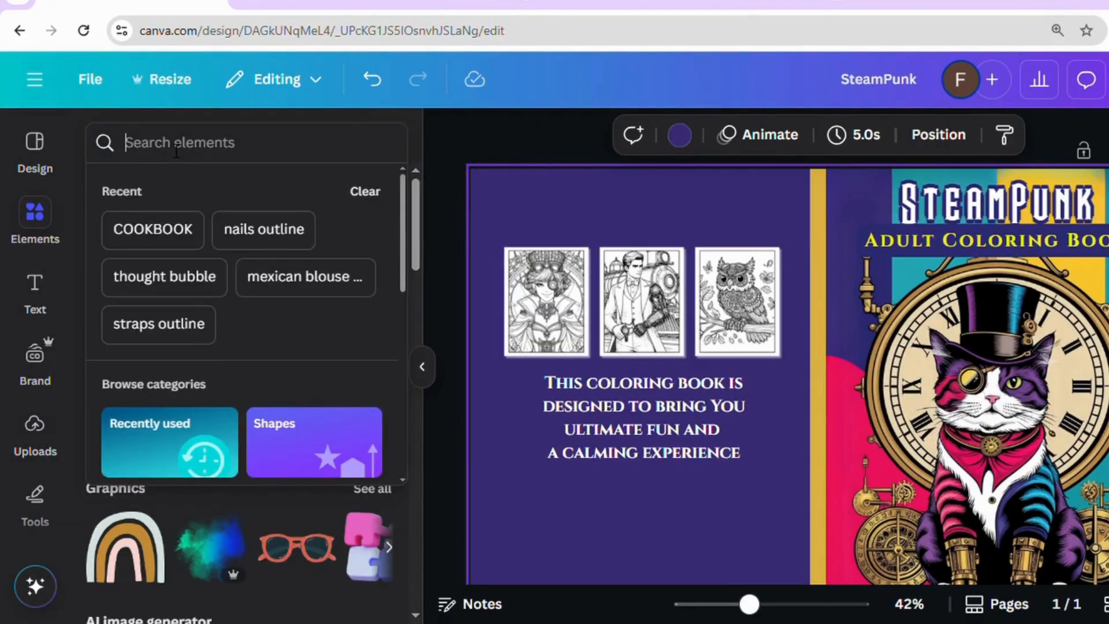
text(steampunk)
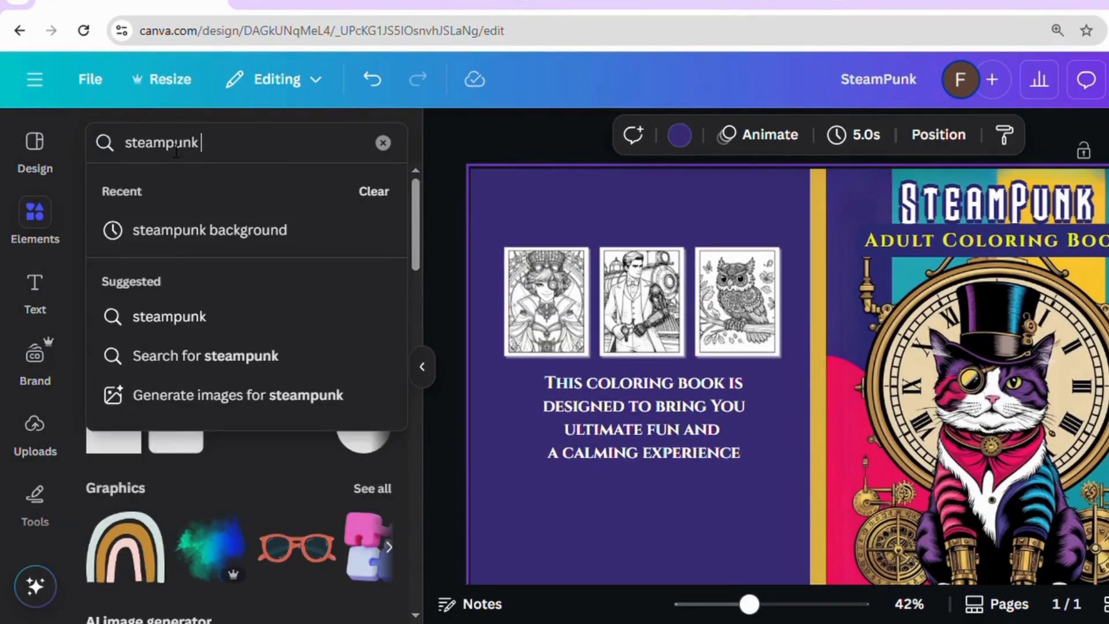
text( pattern)
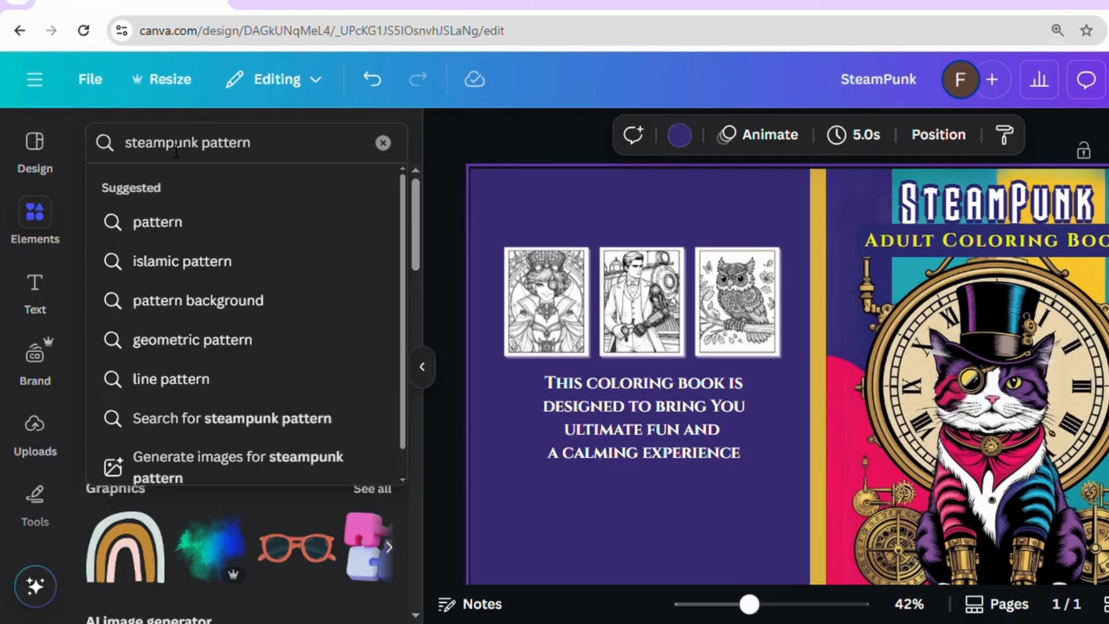
key(Return)
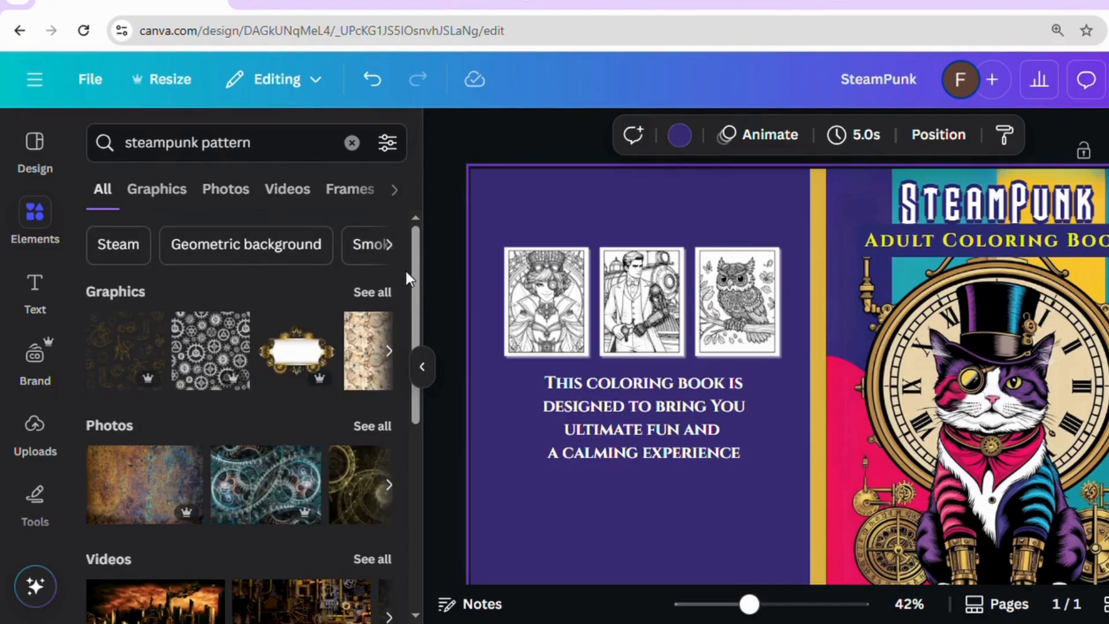
Step: Add the gray gear pattern graphic at the back cover's upper edge and enlarge it to about 8.5 by 8.4, spanning the cover's width
click(213, 349)
drag(762, 270, 545, 215)
drag(662, 362, 817, 513)
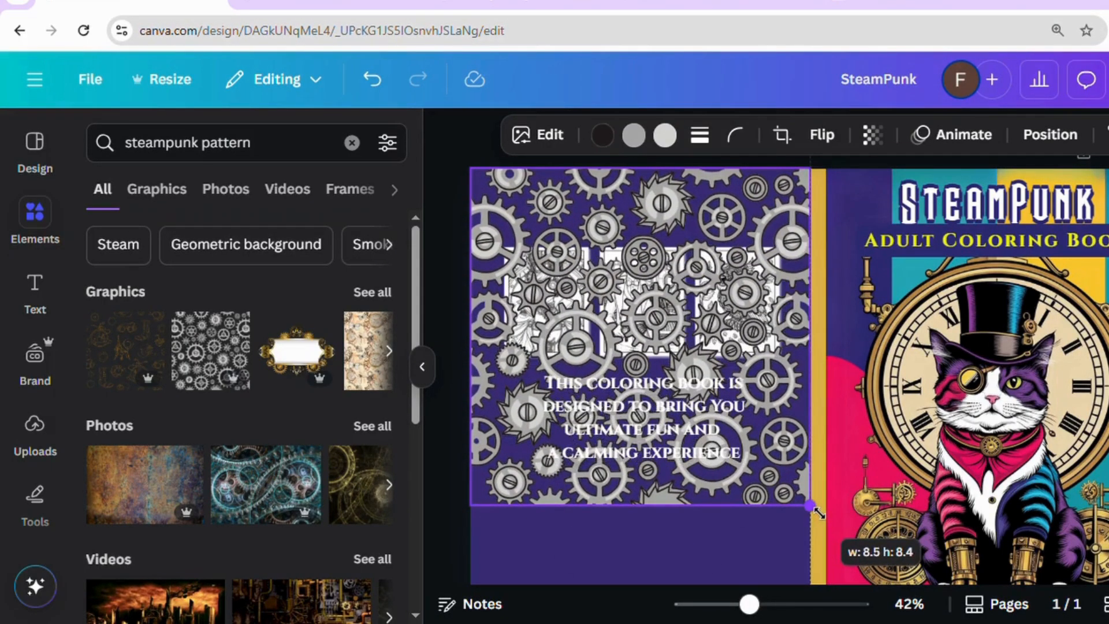
scroll(699, 431, down, 3)
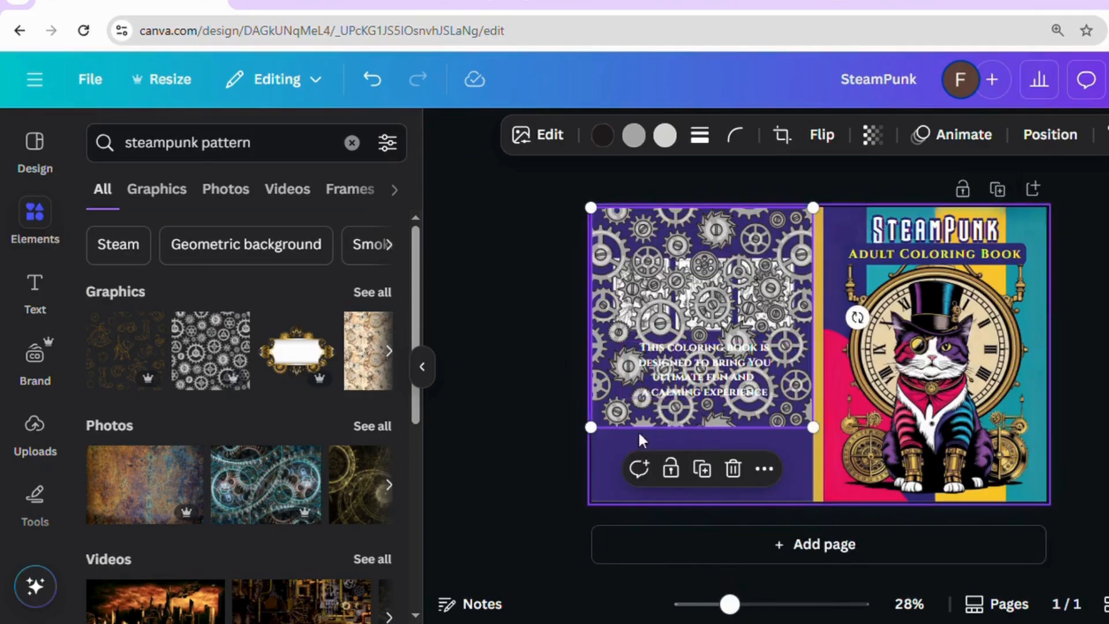
Step: Enlarge the gear pattern to about 11.38 by 11.25 in so it covers the whole back cover, and send it behind the images and text
drag(595, 440, 523, 521)
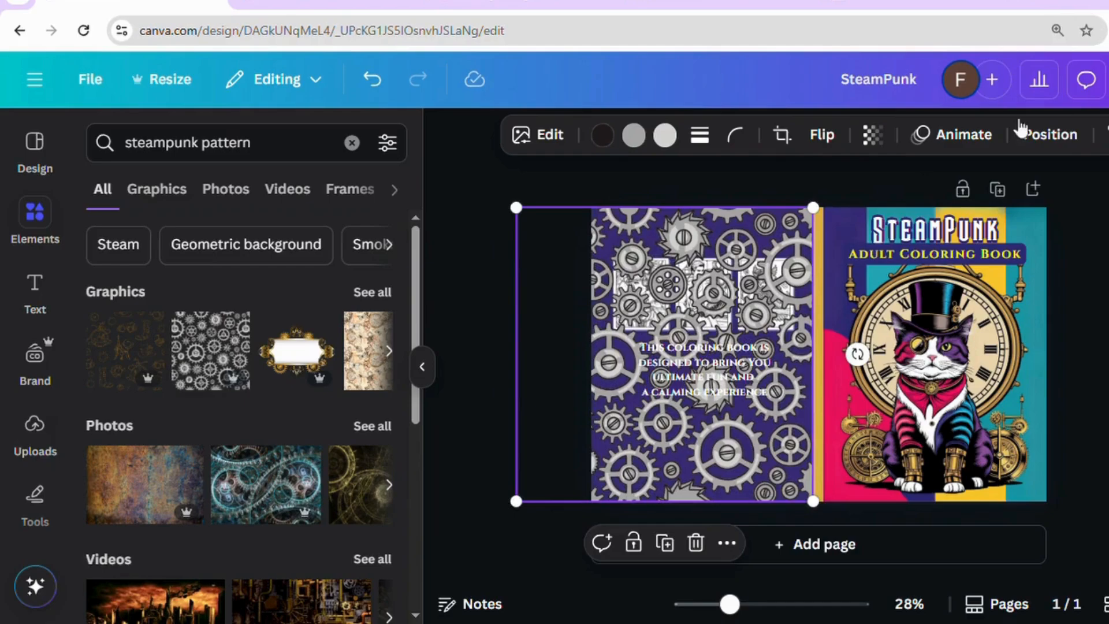
click(1051, 134)
click(349, 288)
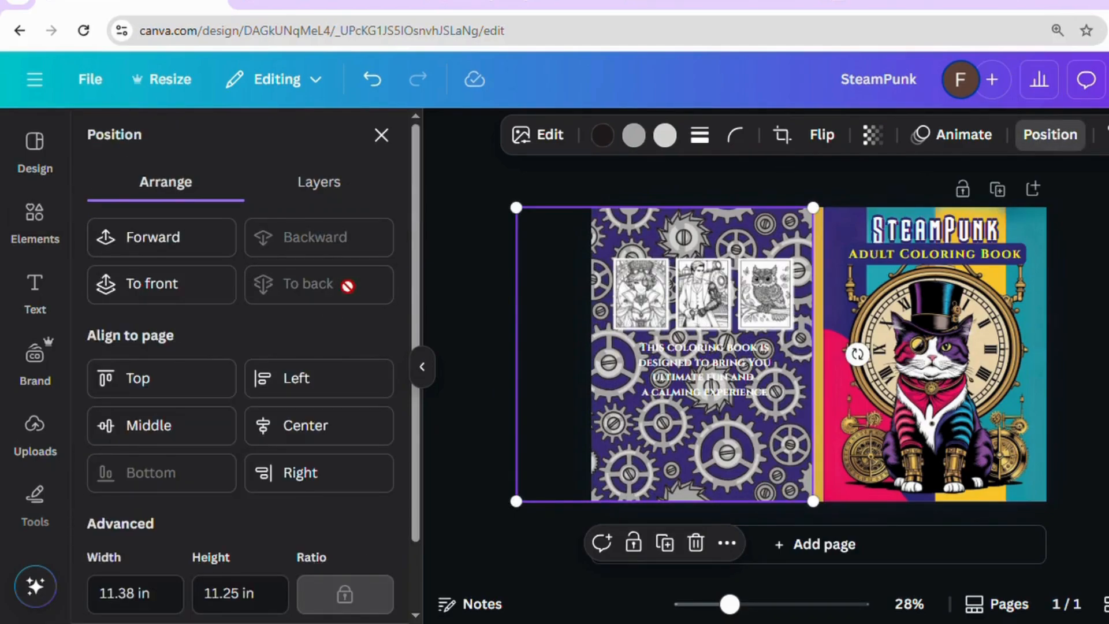
Step: Set the gear pattern's transparency to 22
click(873, 136)
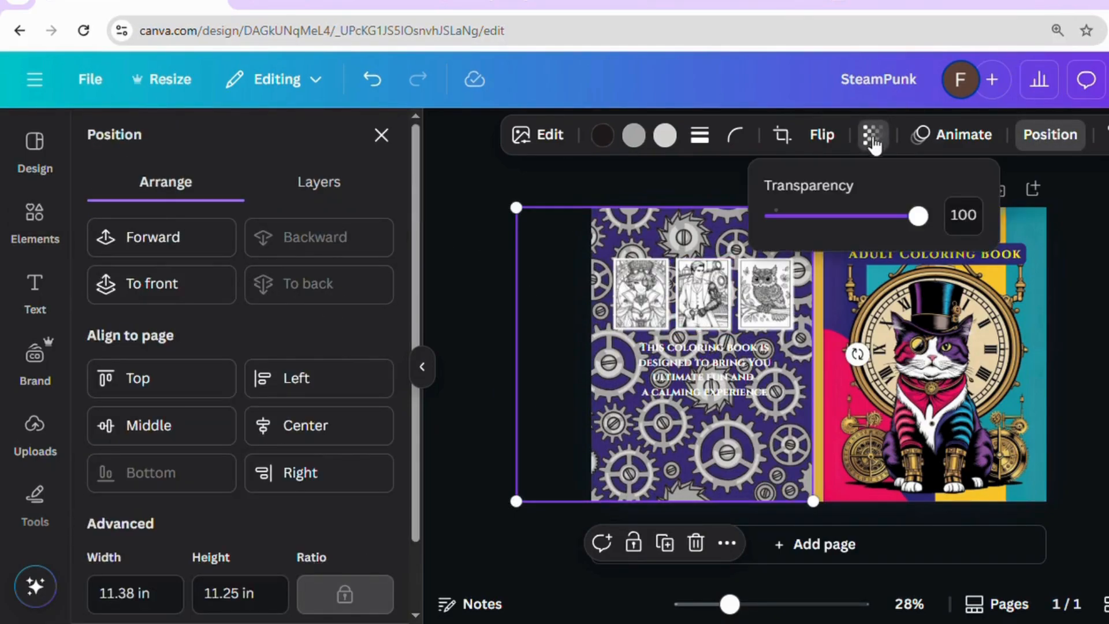
click(853, 218)
drag(845, 220, 813, 225)
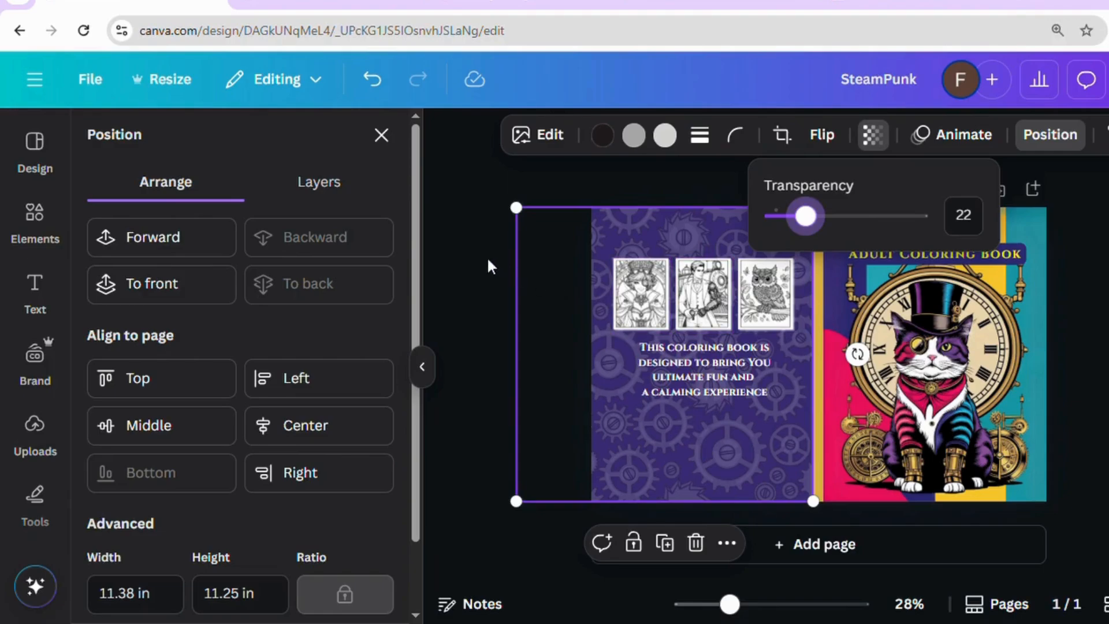
key(Escape)
key(Escape)
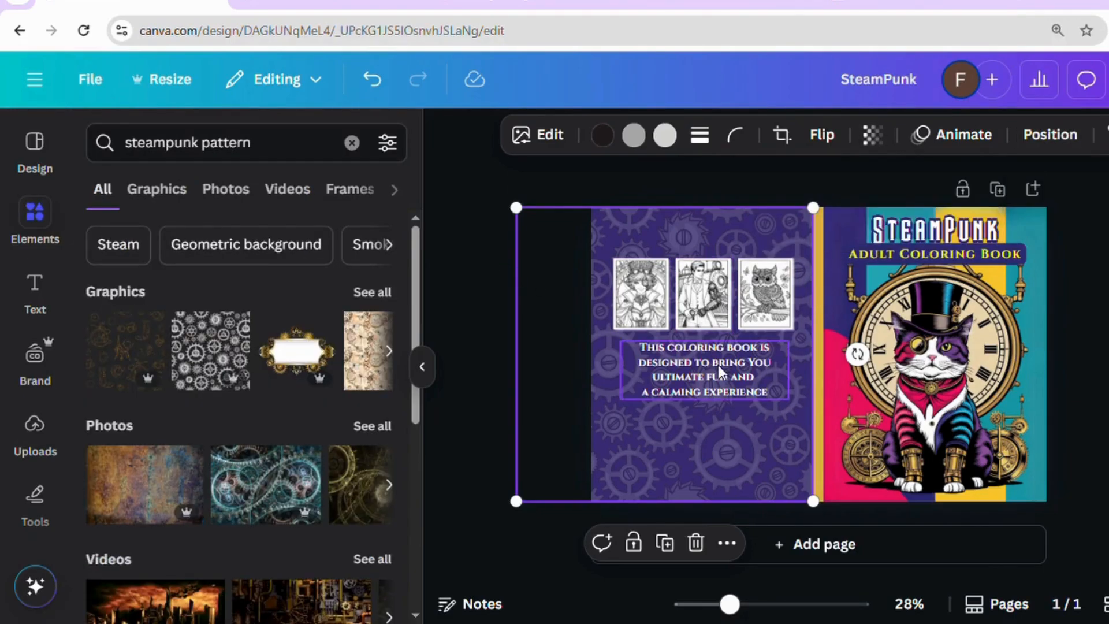
click(424, 367)
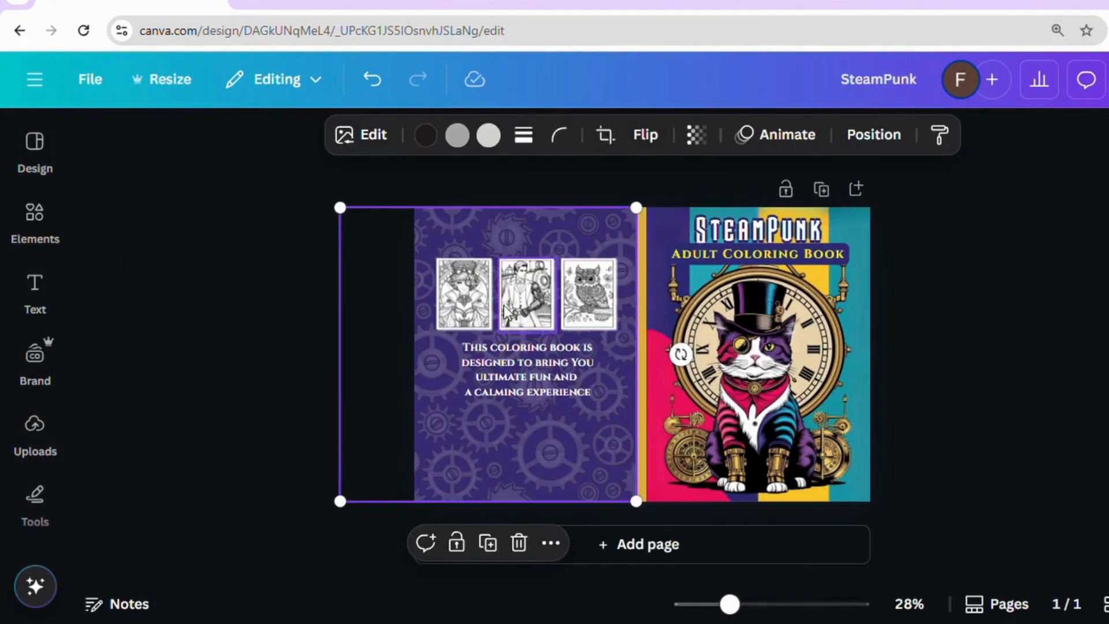
Step: Apply the Background effect to the back-cover text and color it with the cover's purple, #392C73, sampled from the design
click(547, 381)
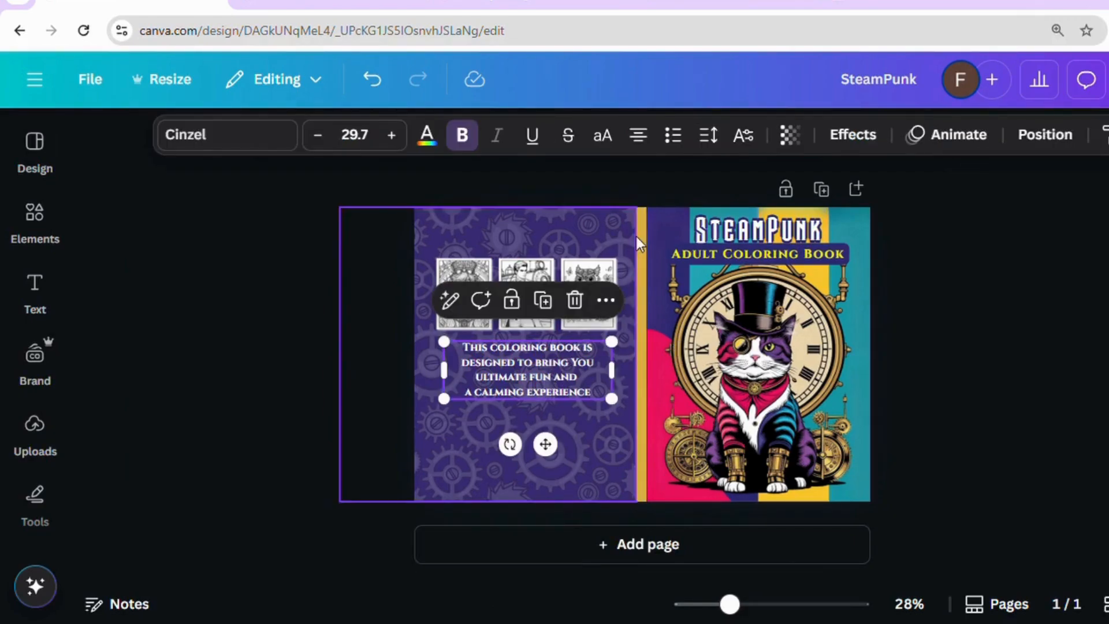
click(853, 135)
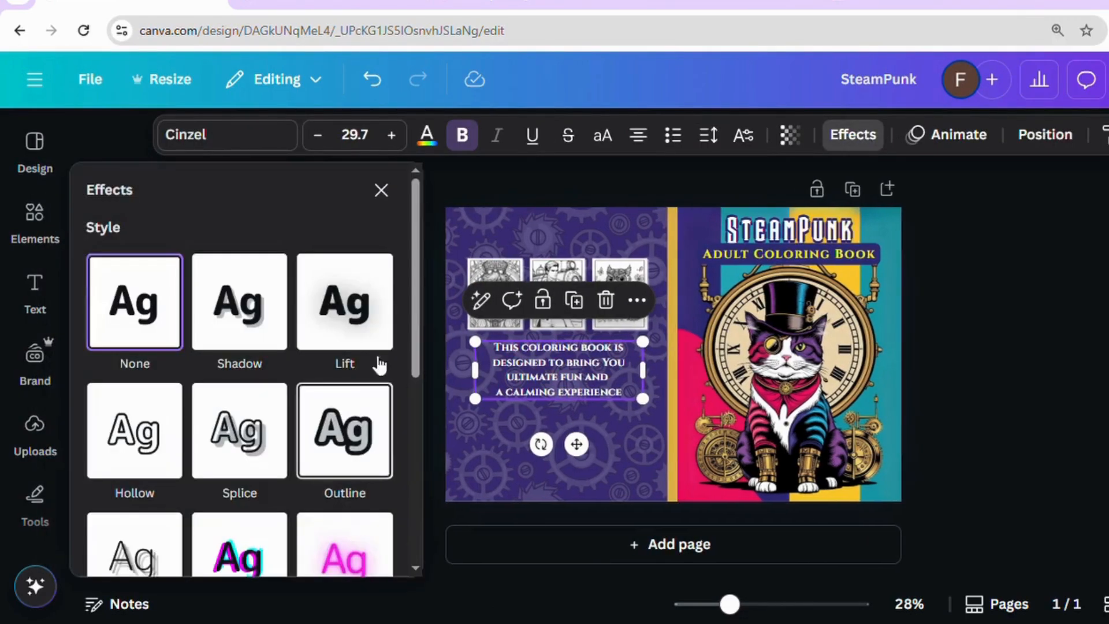
drag(417, 313, 398, 429)
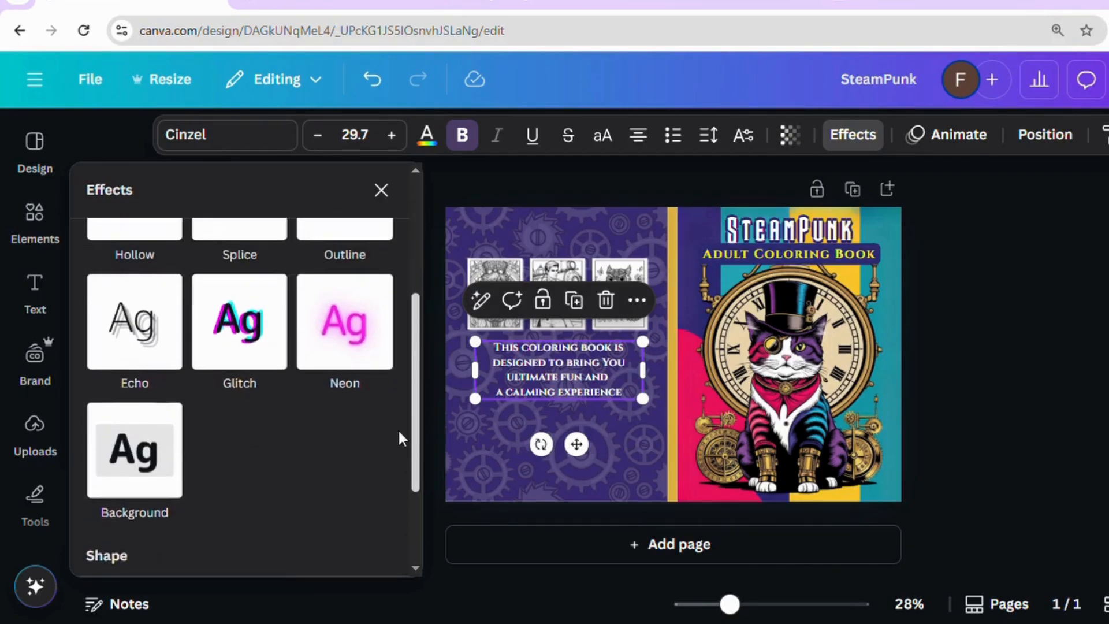
click(149, 404)
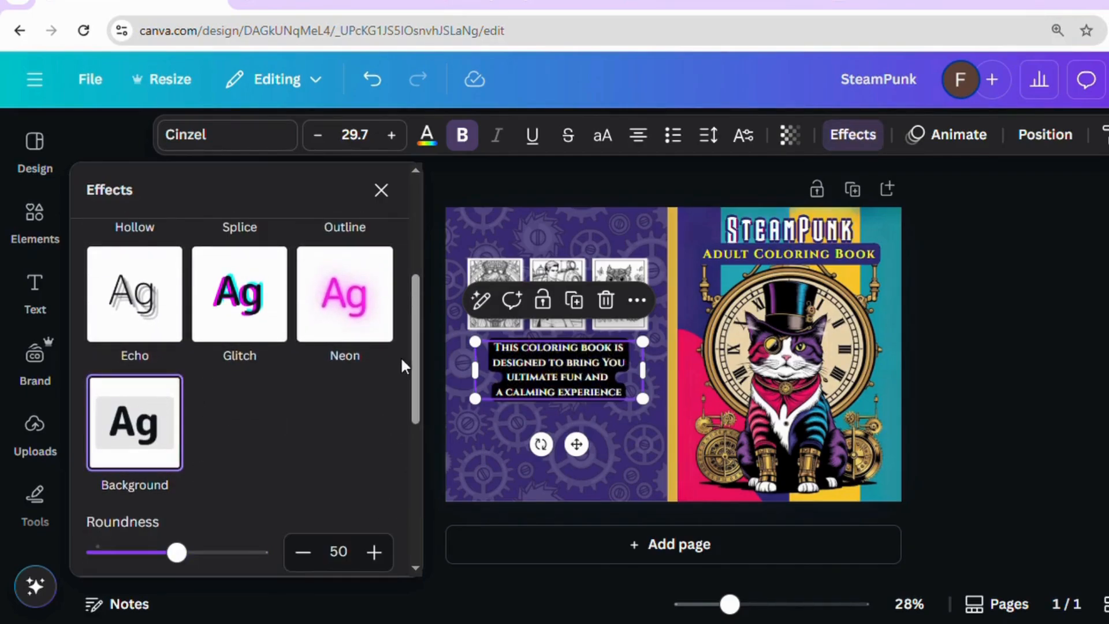
drag(416, 364, 393, 524)
click(378, 355)
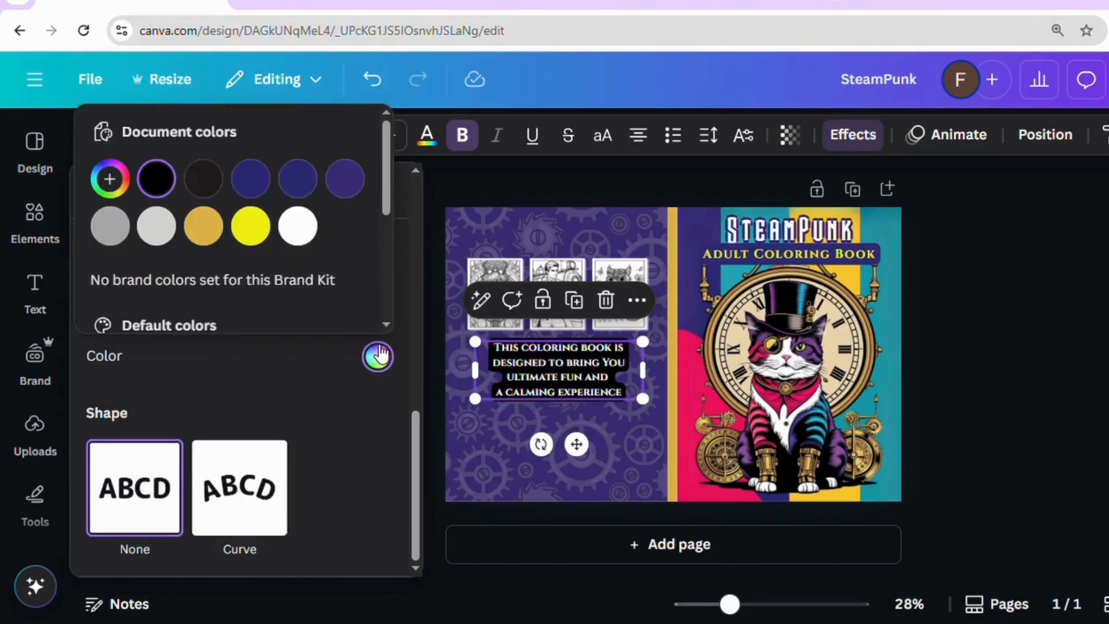
click(110, 178)
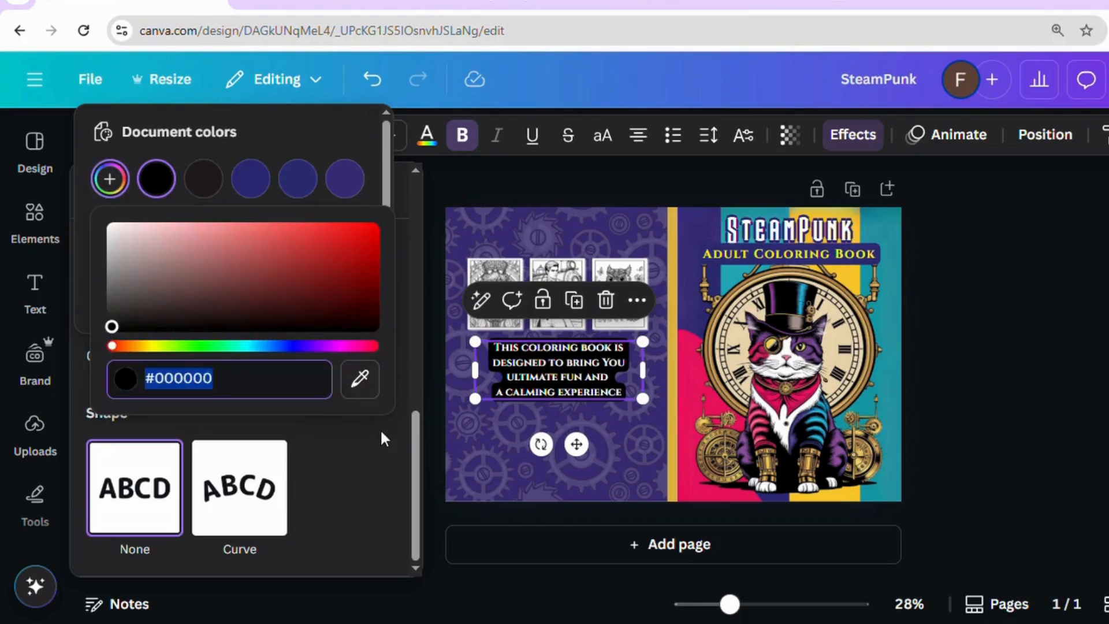
click(359, 378)
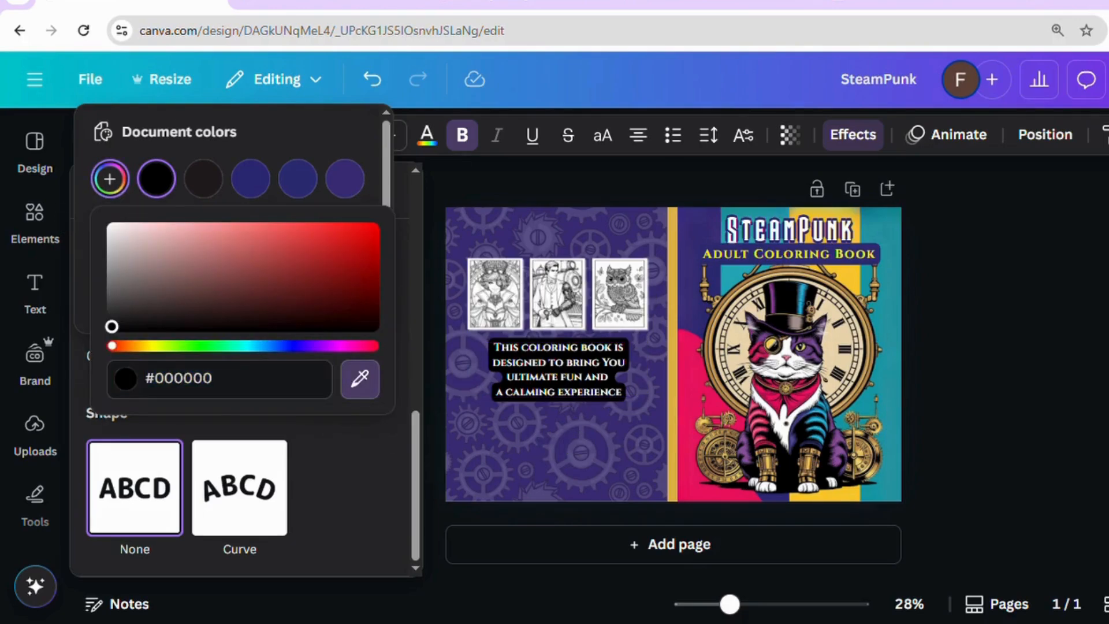
click(546, 471)
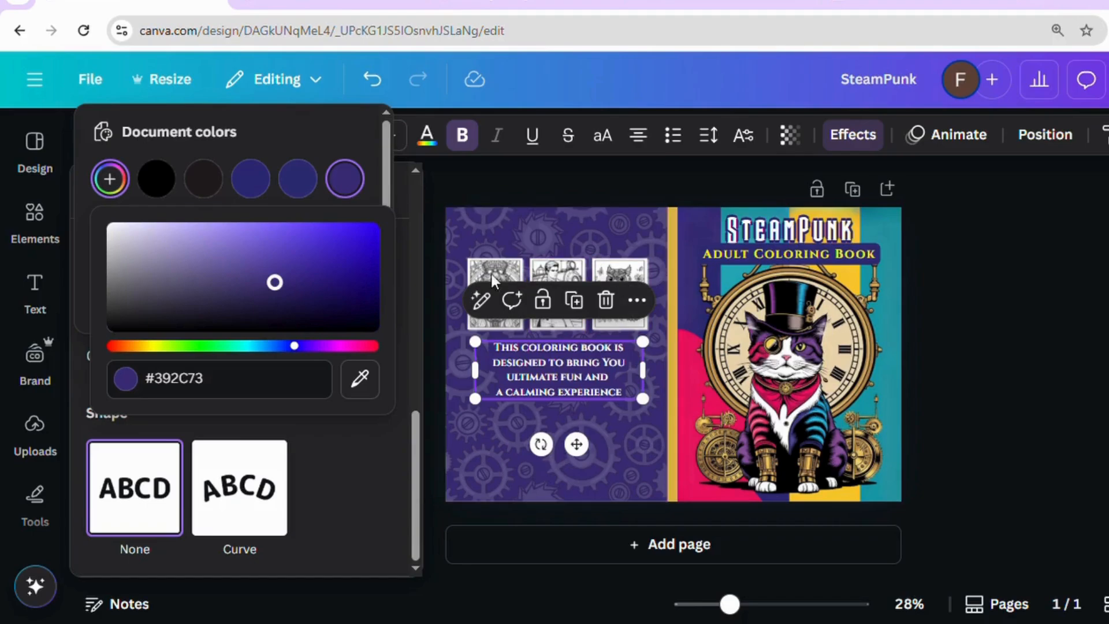
click(950, 327)
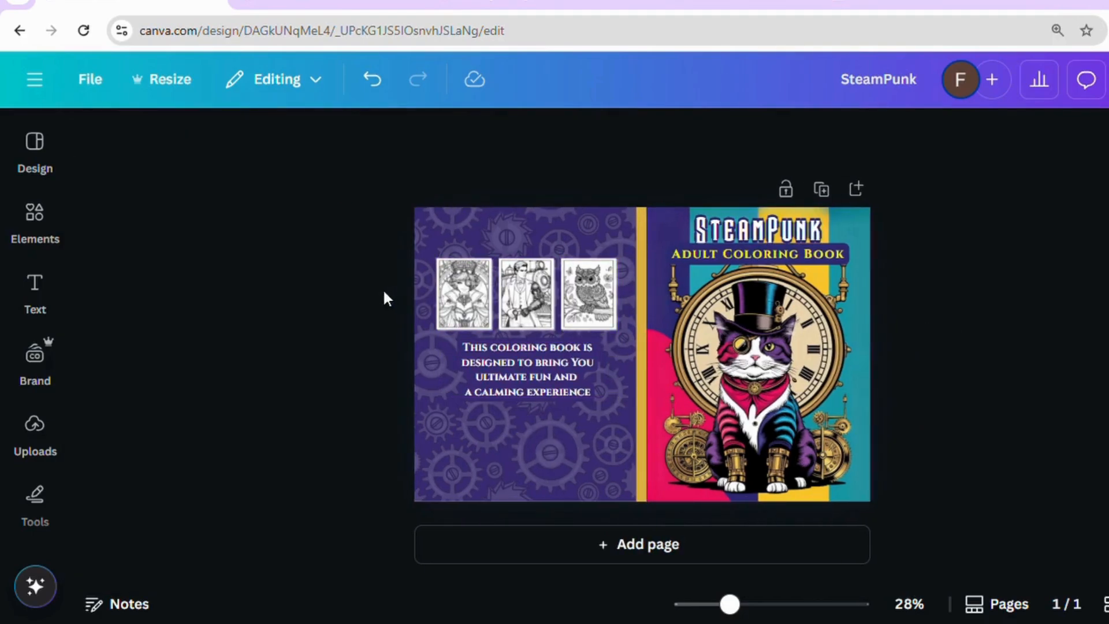
Step: Lock the gear pattern on the back cover so the sample images can be selected separately
drag(384, 292, 586, 299)
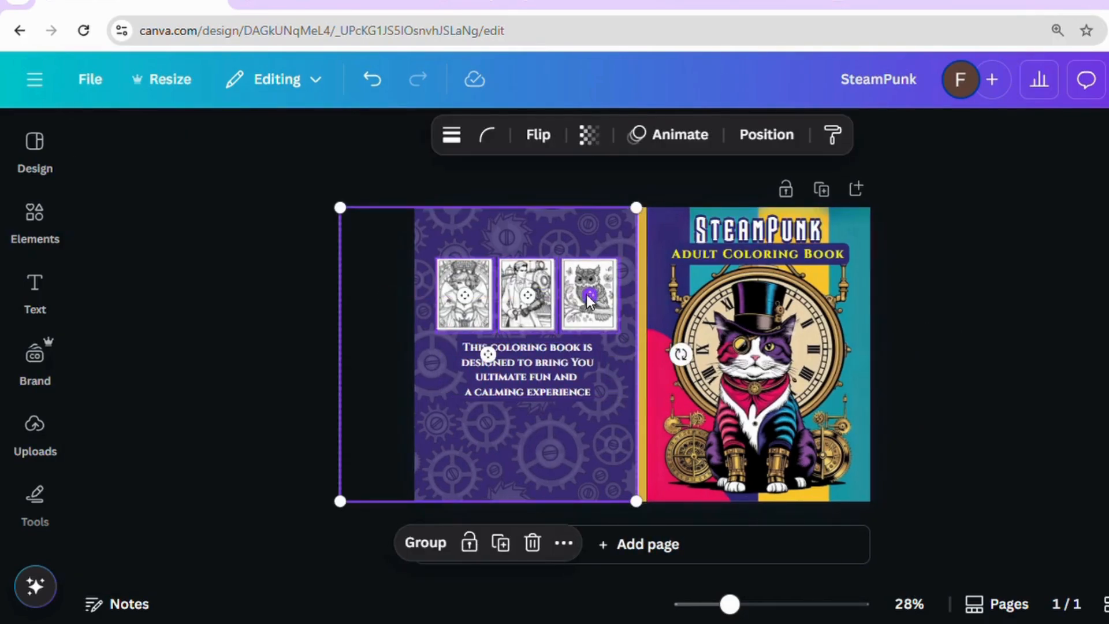
click(327, 257)
click(461, 228)
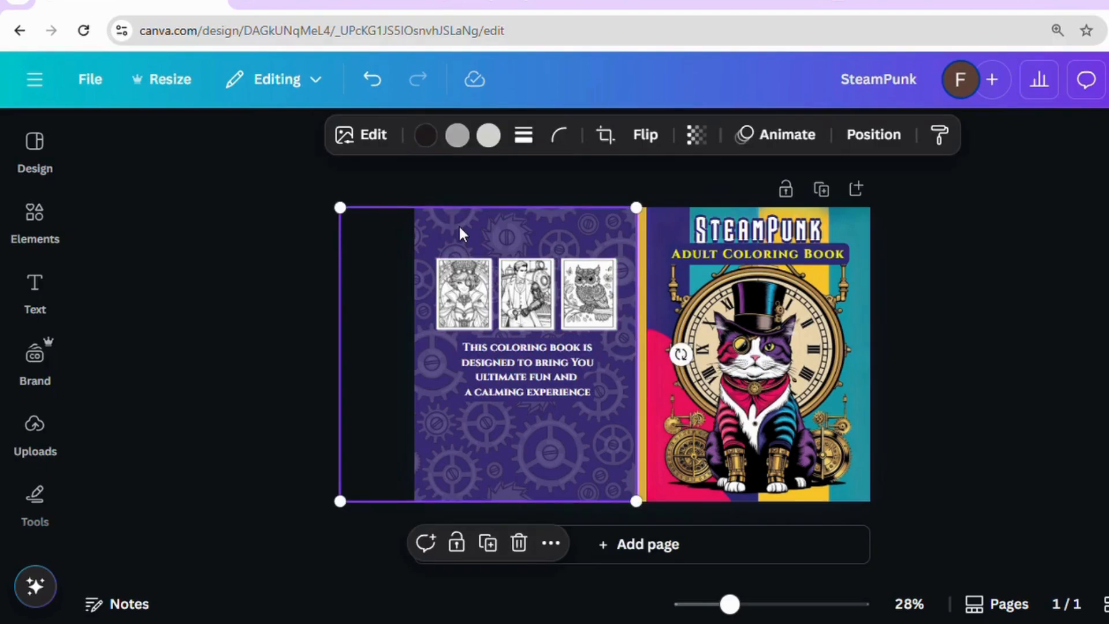
click(457, 543)
click(283, 247)
Step: Enlarge the three sample images slightly together and center them across the back cover
drag(313, 276, 481, 298)
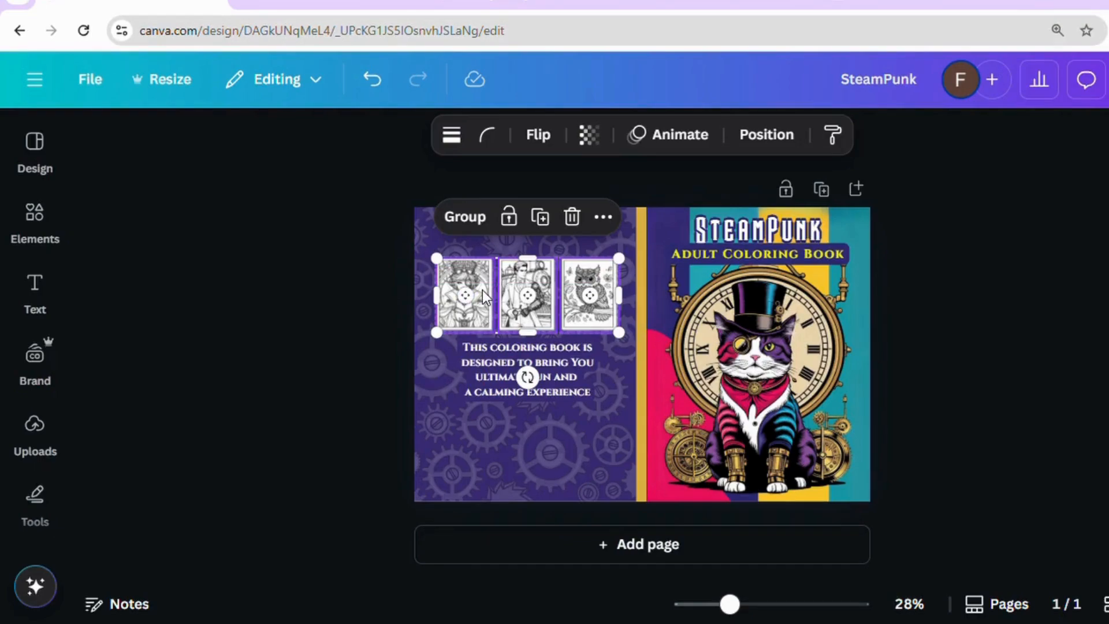
drag(430, 266, 427, 254)
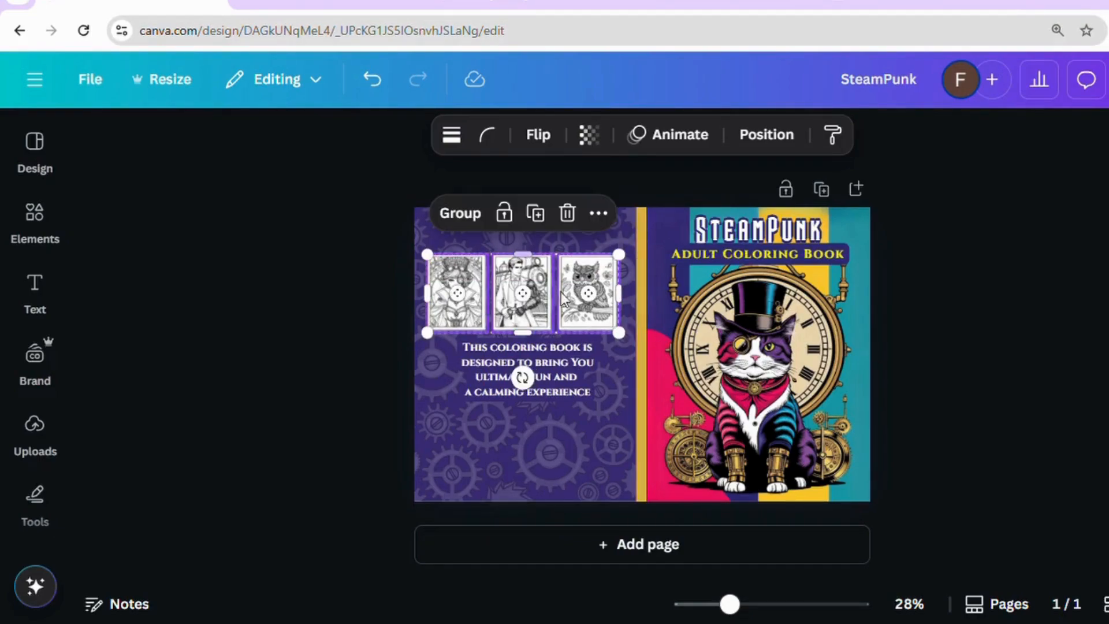
drag(625, 339, 630, 345)
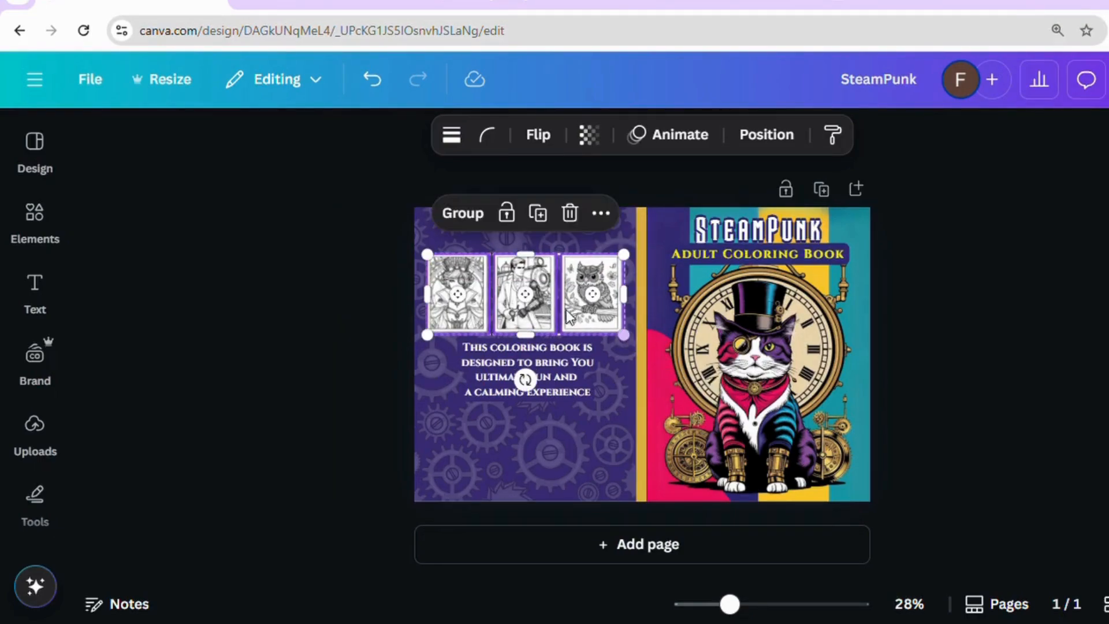
drag(544, 315, 552, 316)
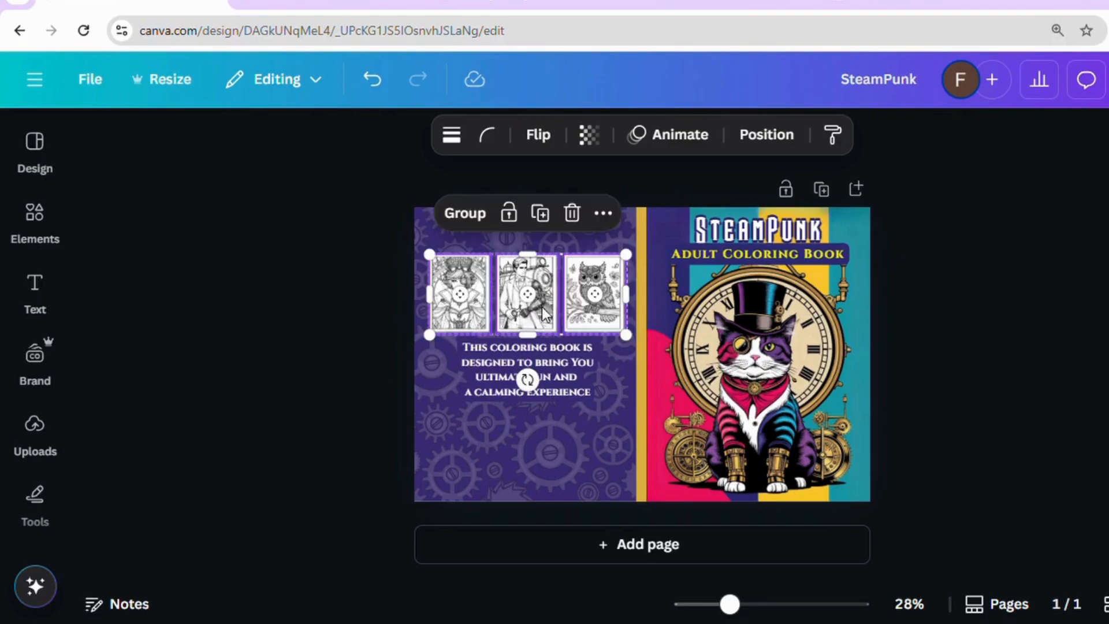
click(311, 303)
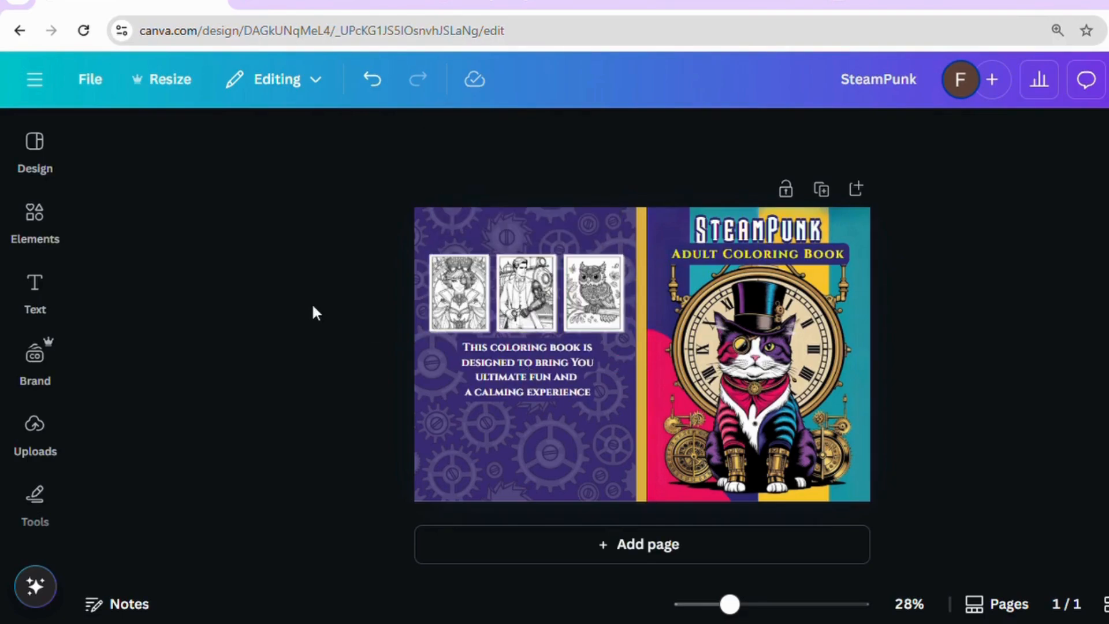
Step: Duplicate the back-cover text below the original and replace the copy's wording with "Lady AI Publishing"
click(522, 379)
drag(541, 364, 547, 450)
click(532, 448)
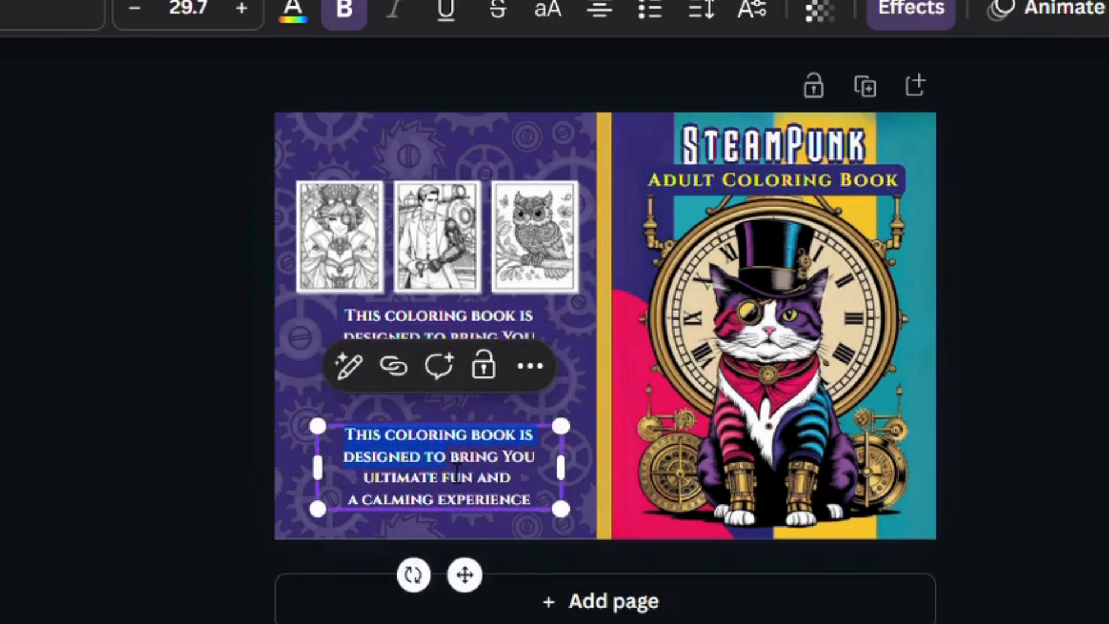
key(ctrl+a)
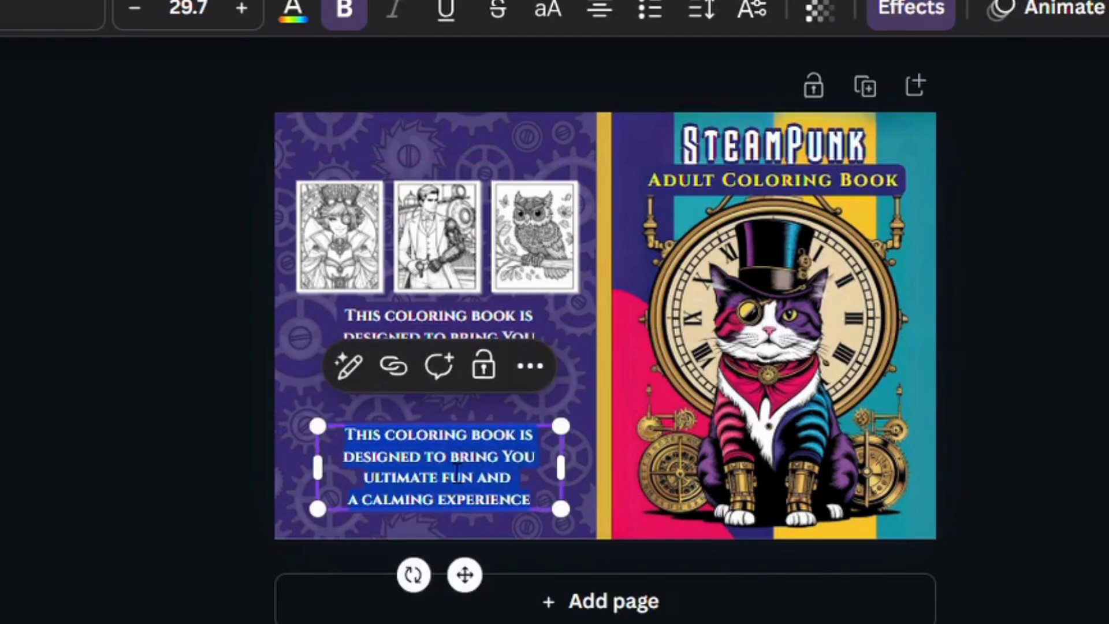
text(FA)
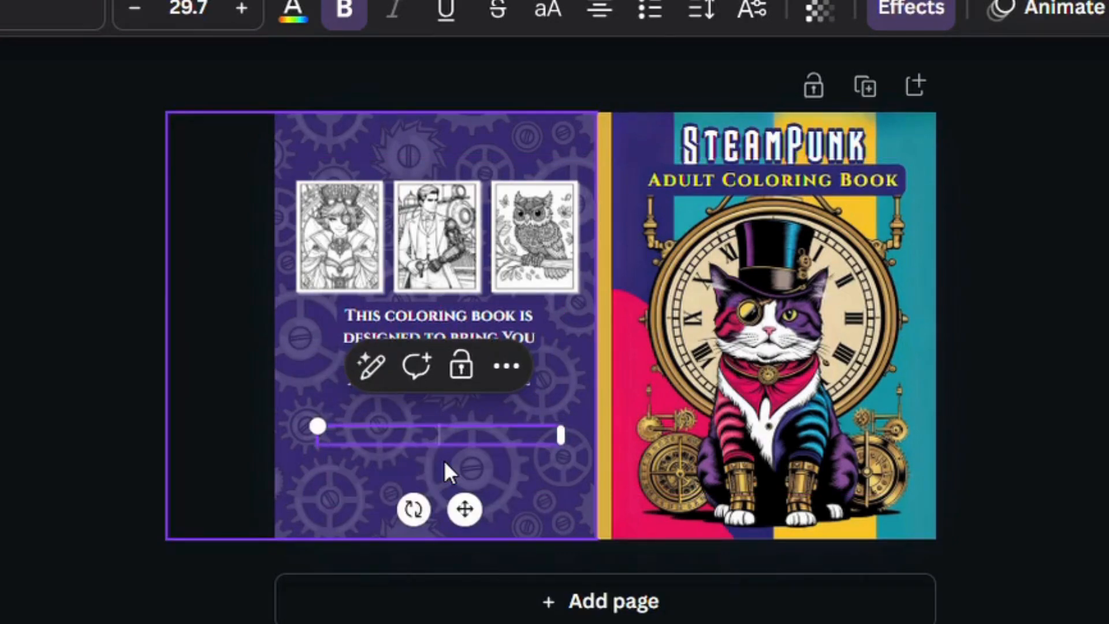
text(Lady AI)
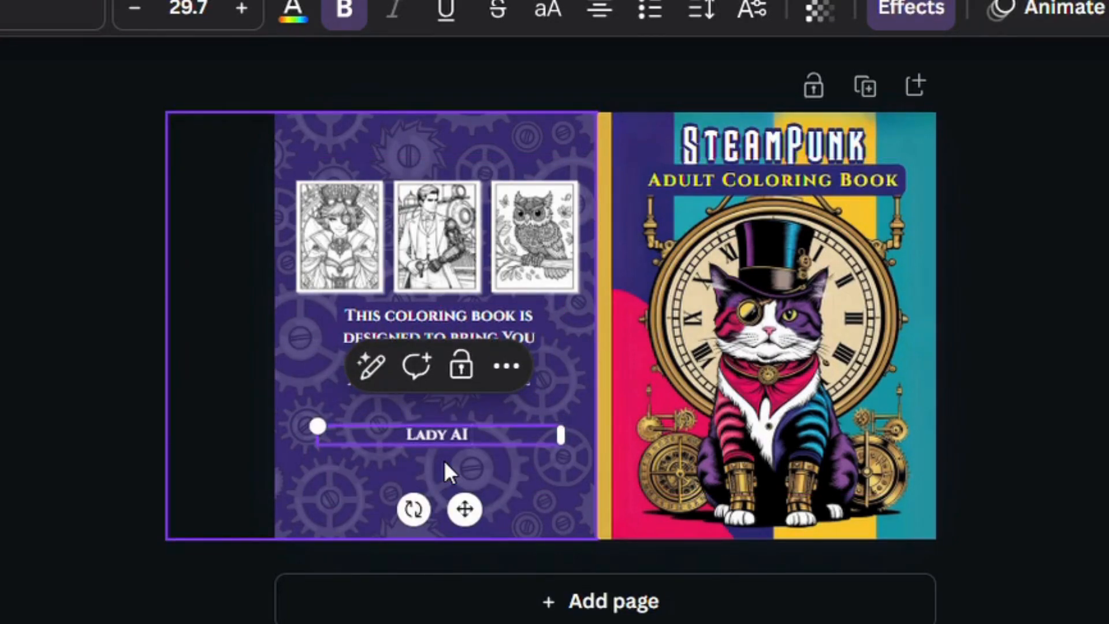
text( Publishing)
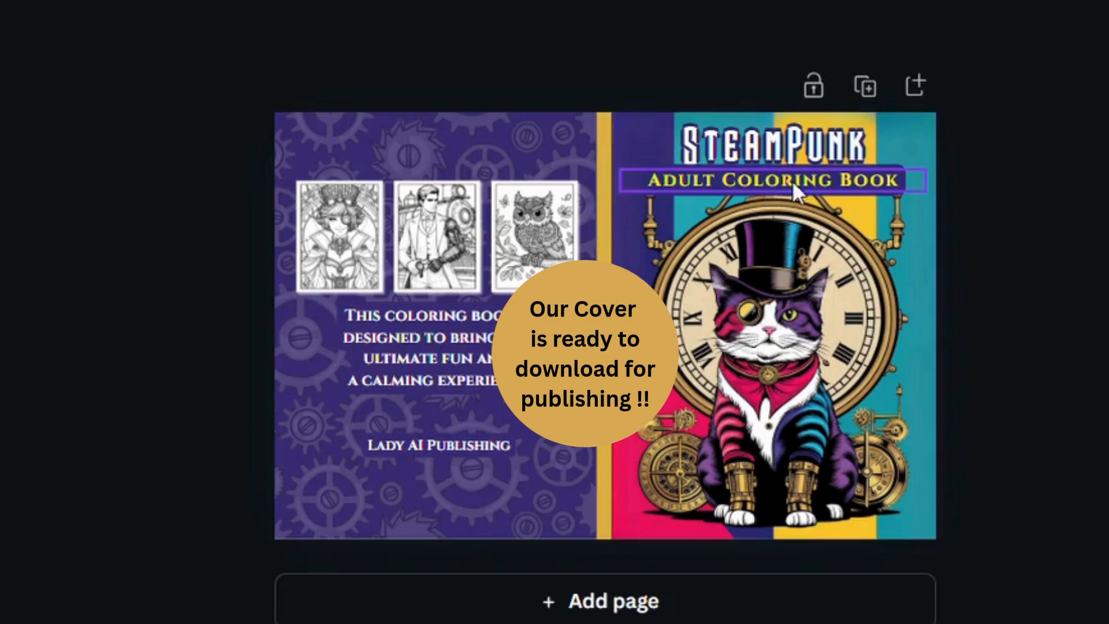
click(766, 341)
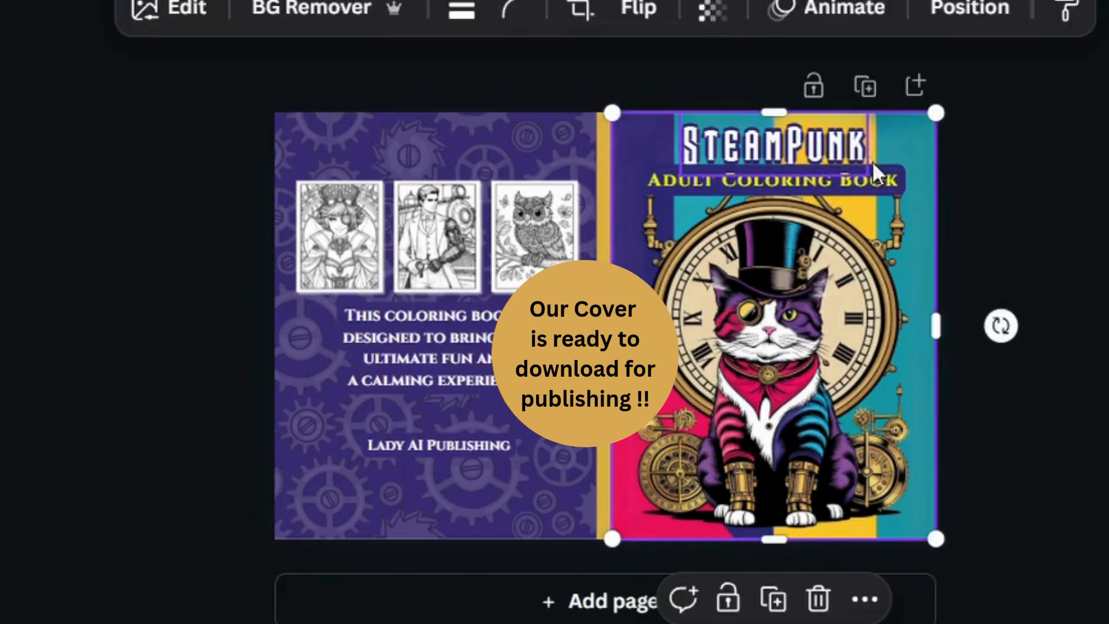
click(1015, 228)
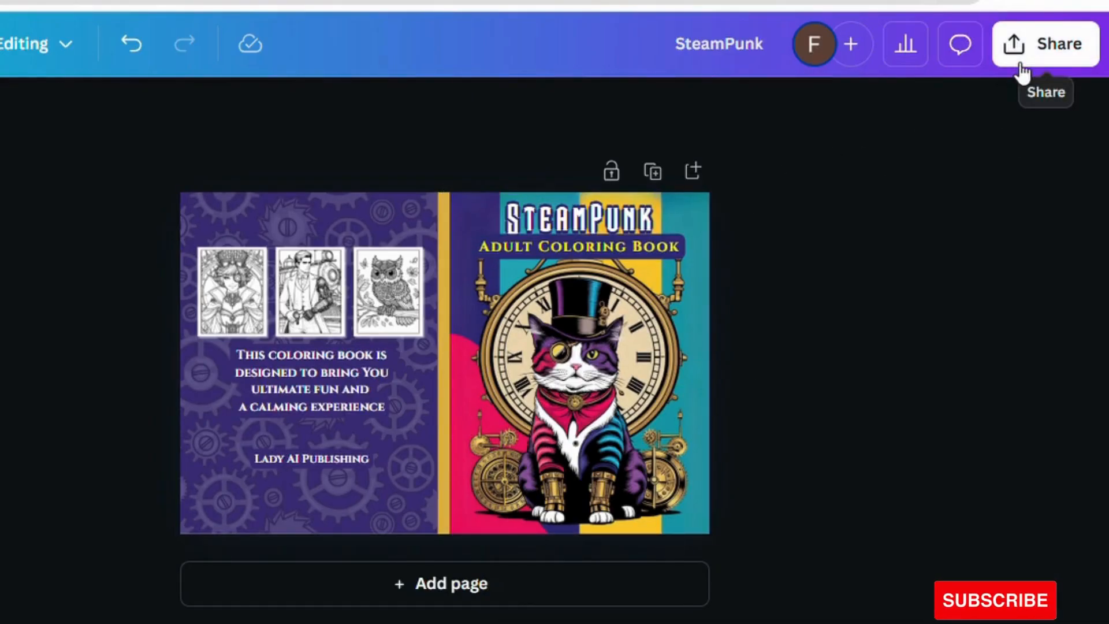
Step: Set up the cover download as PDF Print with Flatten PDF enabled and the CMYK (best for professional printing) color profile
click(1020, 70)
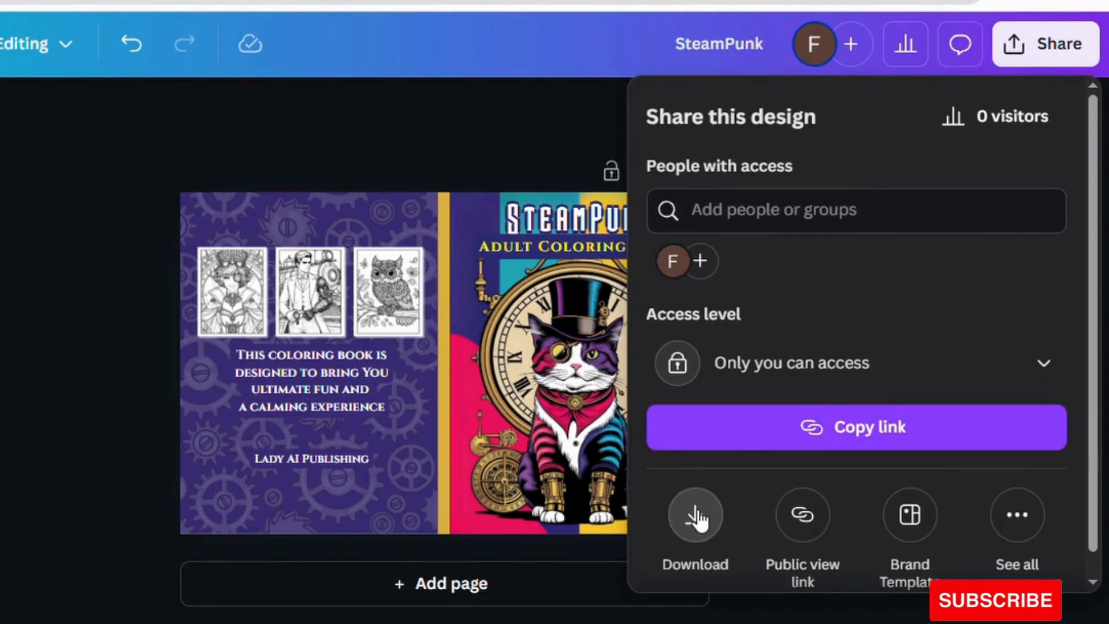
click(696, 516)
click(1043, 207)
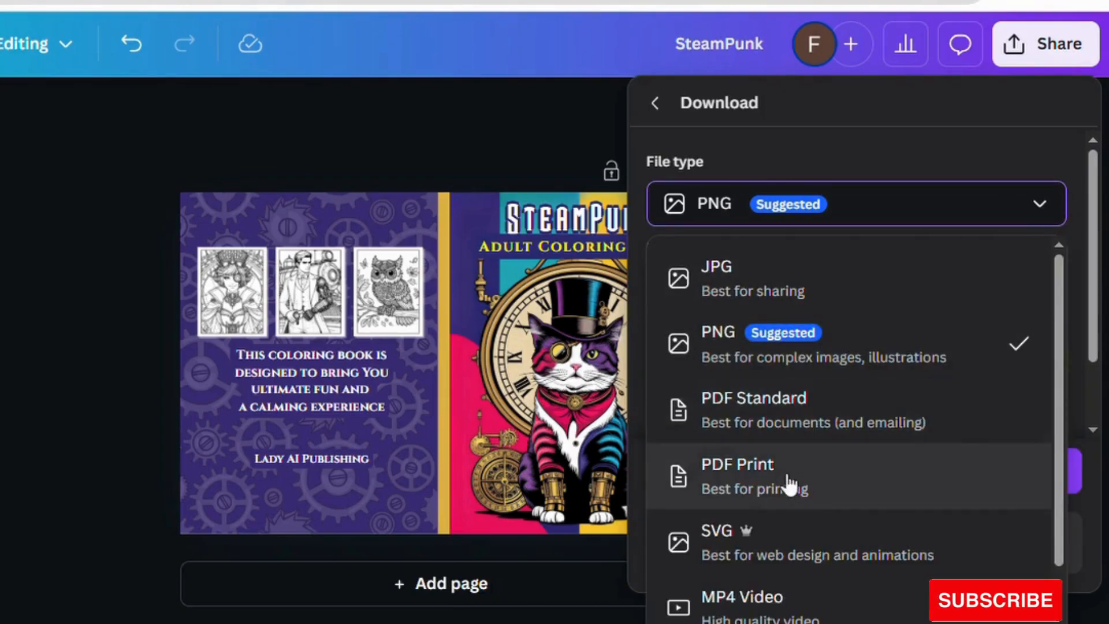
click(811, 484)
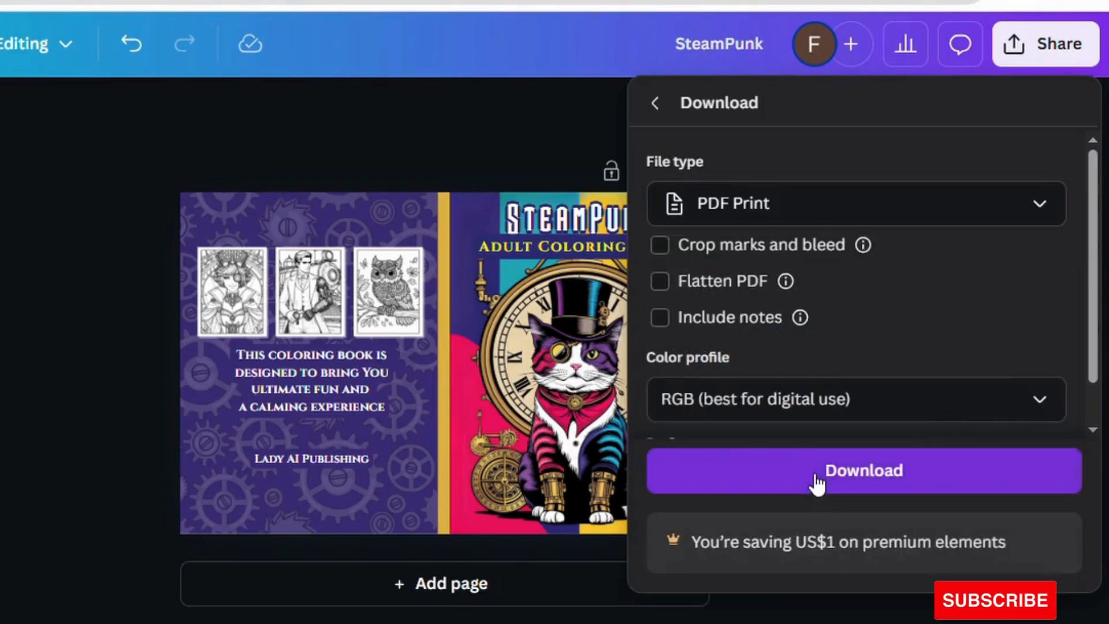
click(675, 289)
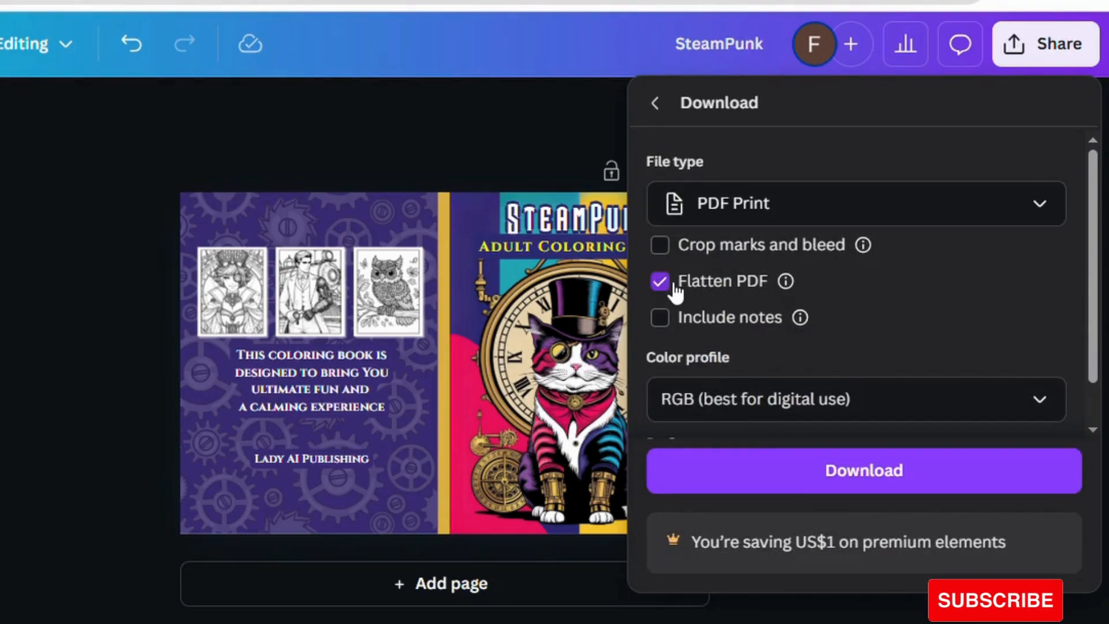
scroll(1092, 363, down, 2)
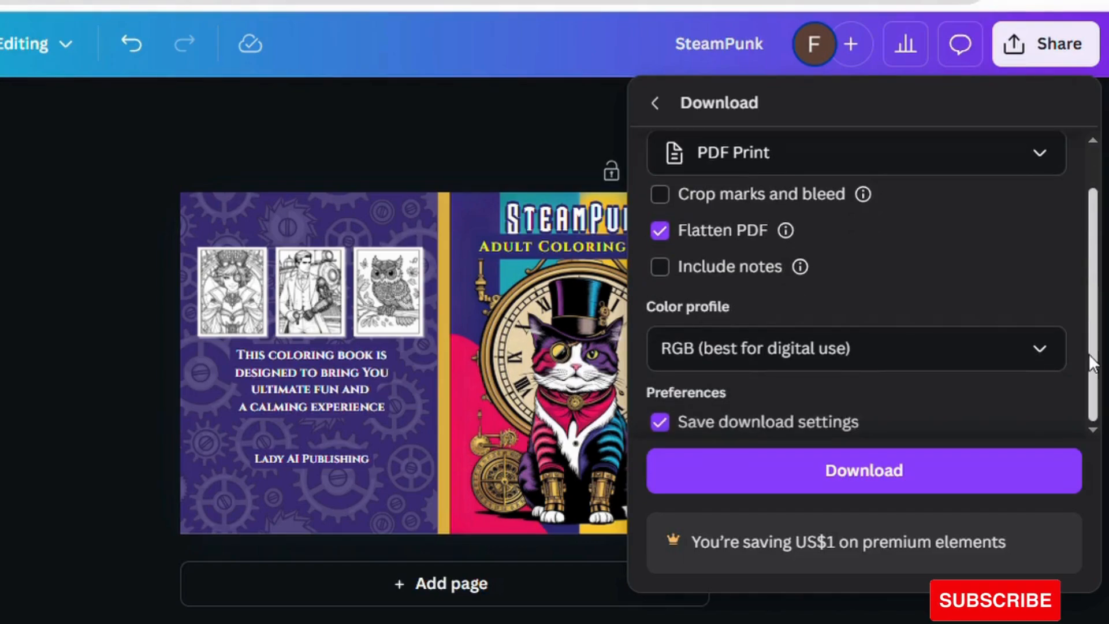
click(1039, 350)
click(844, 460)
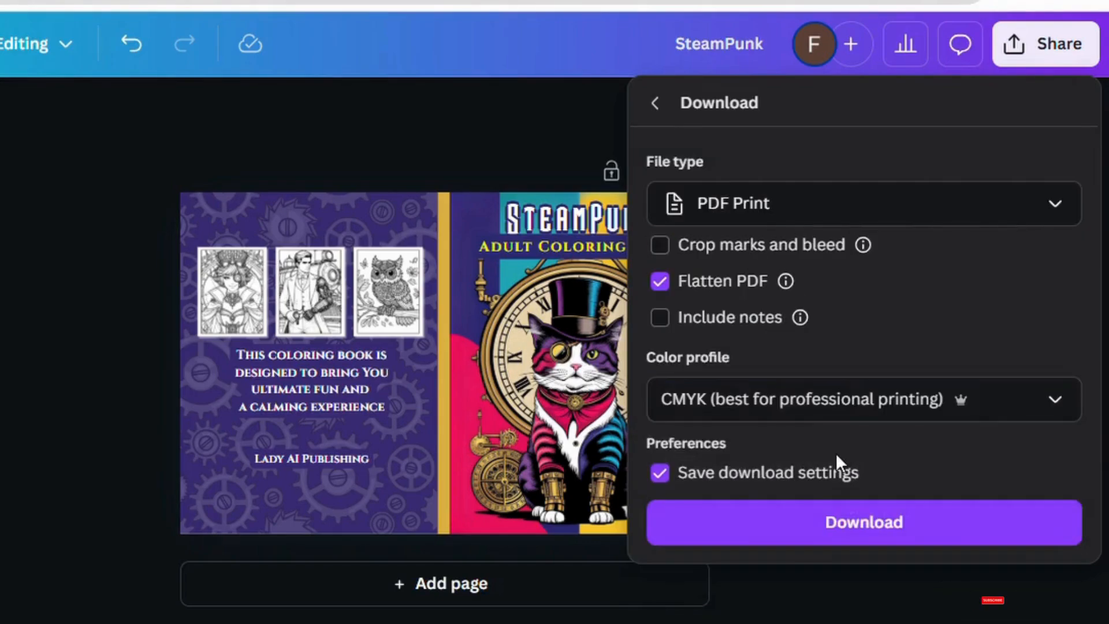